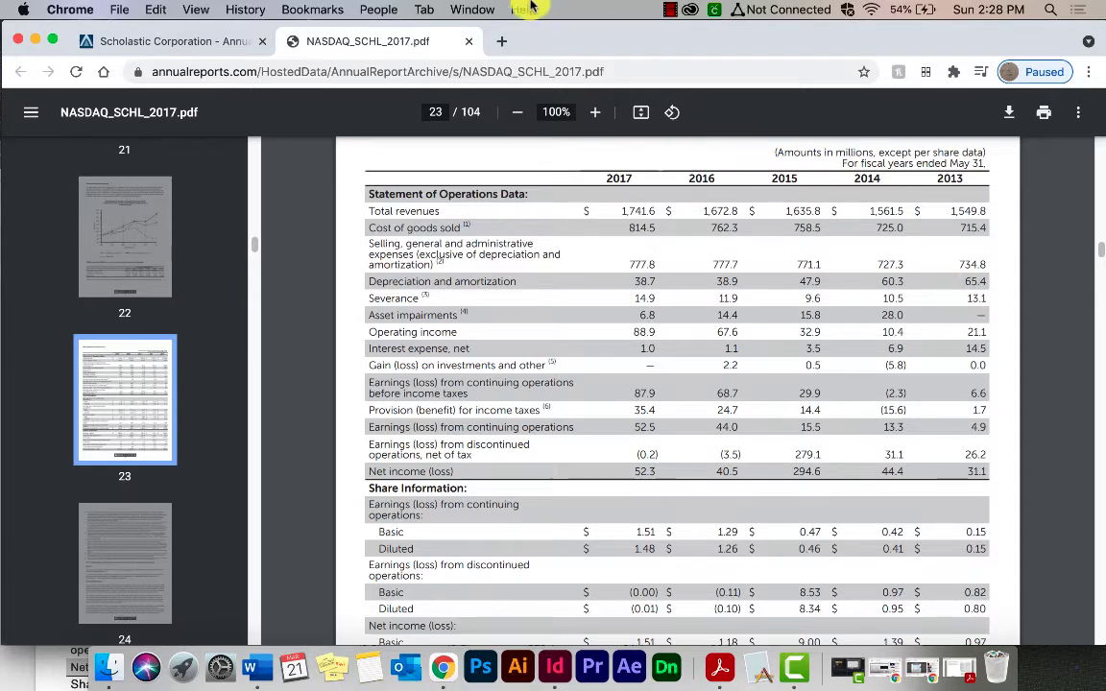
Step: Review the archived annual reports on the Scholastic Corporation page and the Statement of Operations table in the 2017 report PDF
left_click(159, 42)
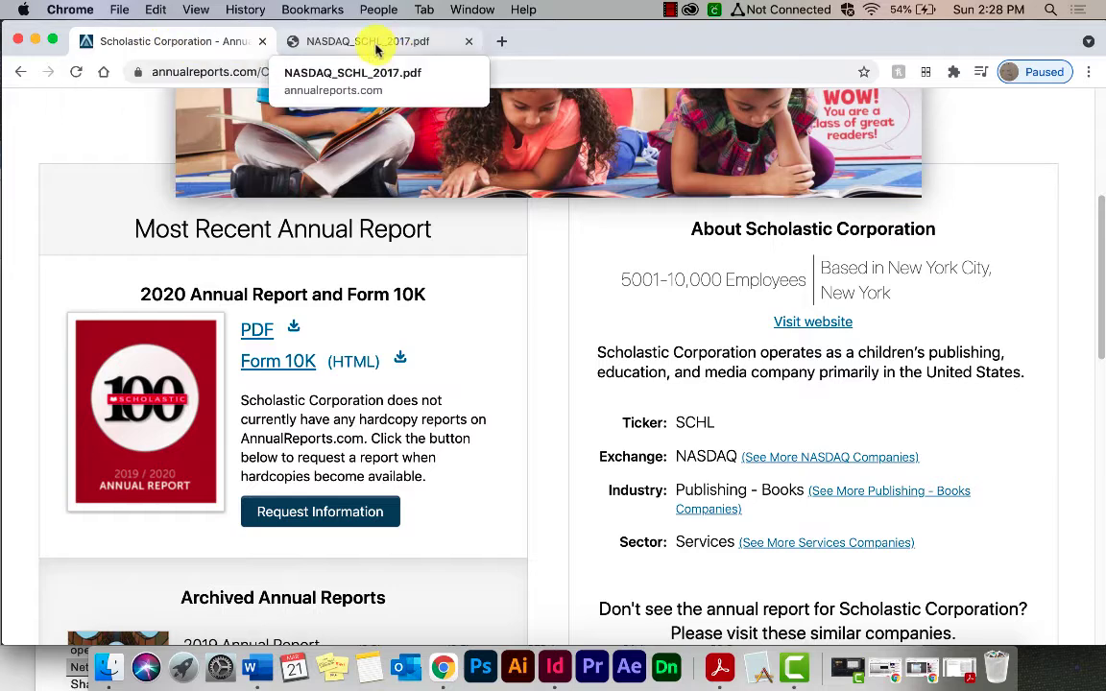
scroll(331, 390, "down", 10)
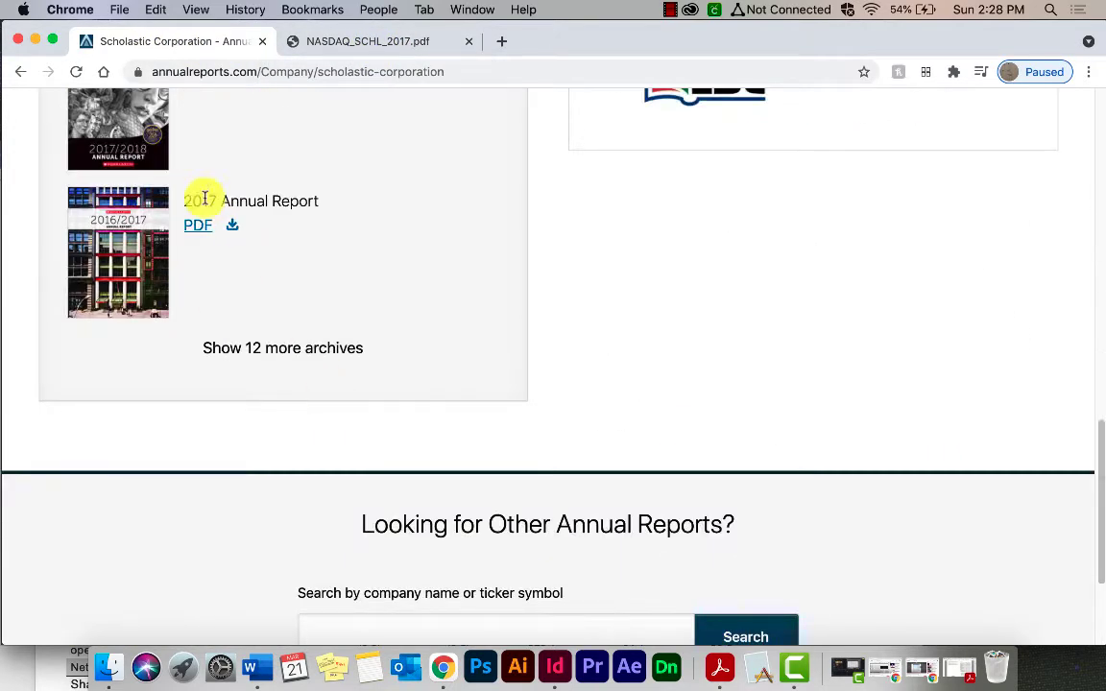
left_click(370, 42)
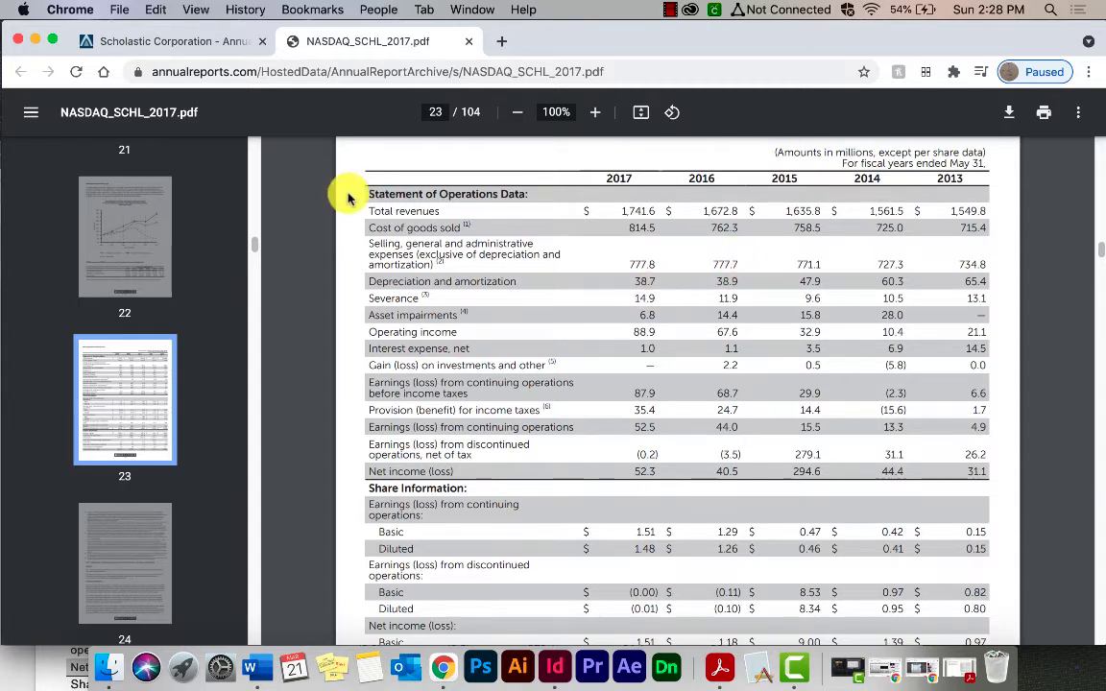
left_click_drag(375, 187, 1007, 165)
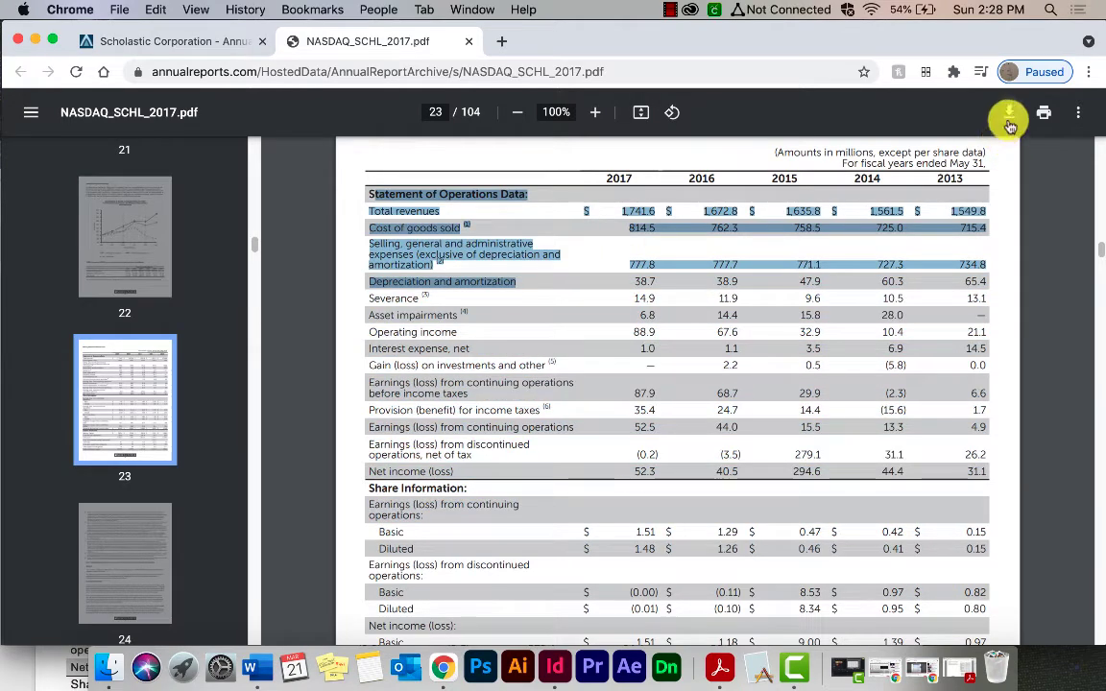
Step: Switch to Acrobat to examine the Results of Operations table, and view the report's converted copy in Word
left_click(722, 669)
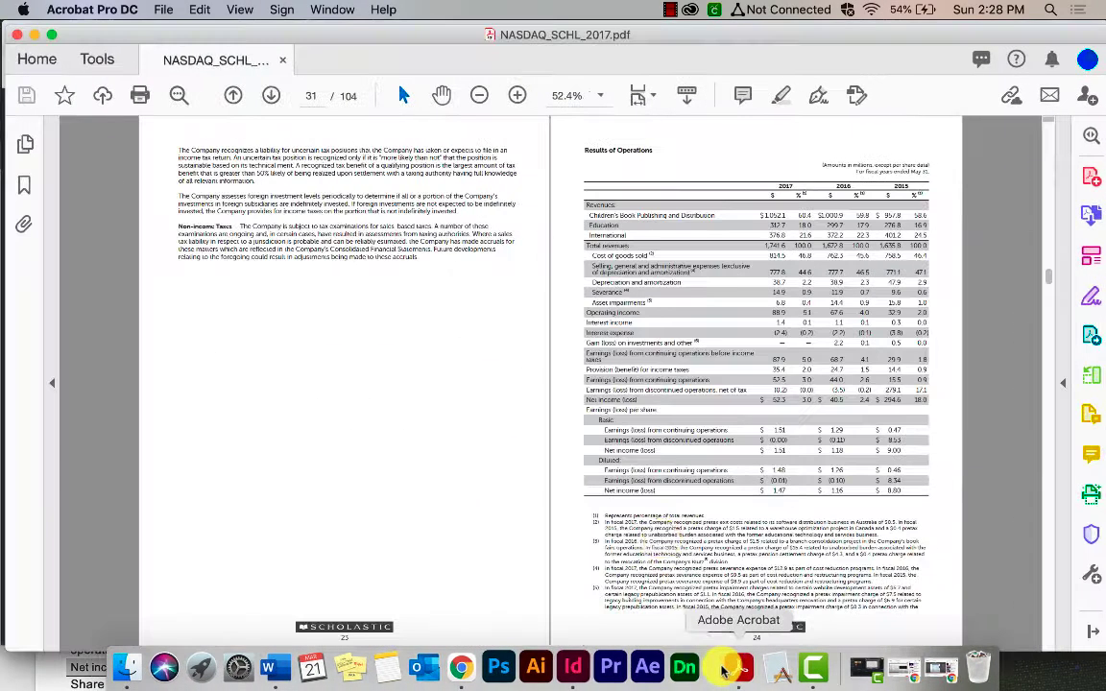
left_click_drag(594, 197, 895, 519)
left_click(525, 374)
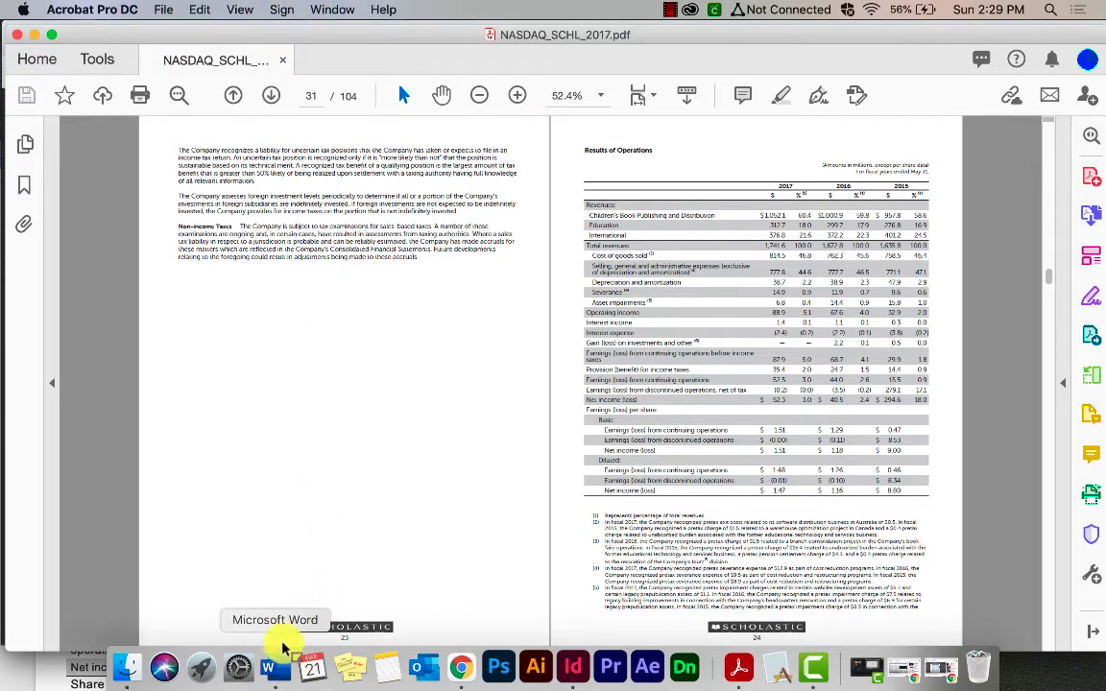
left_click(280, 676)
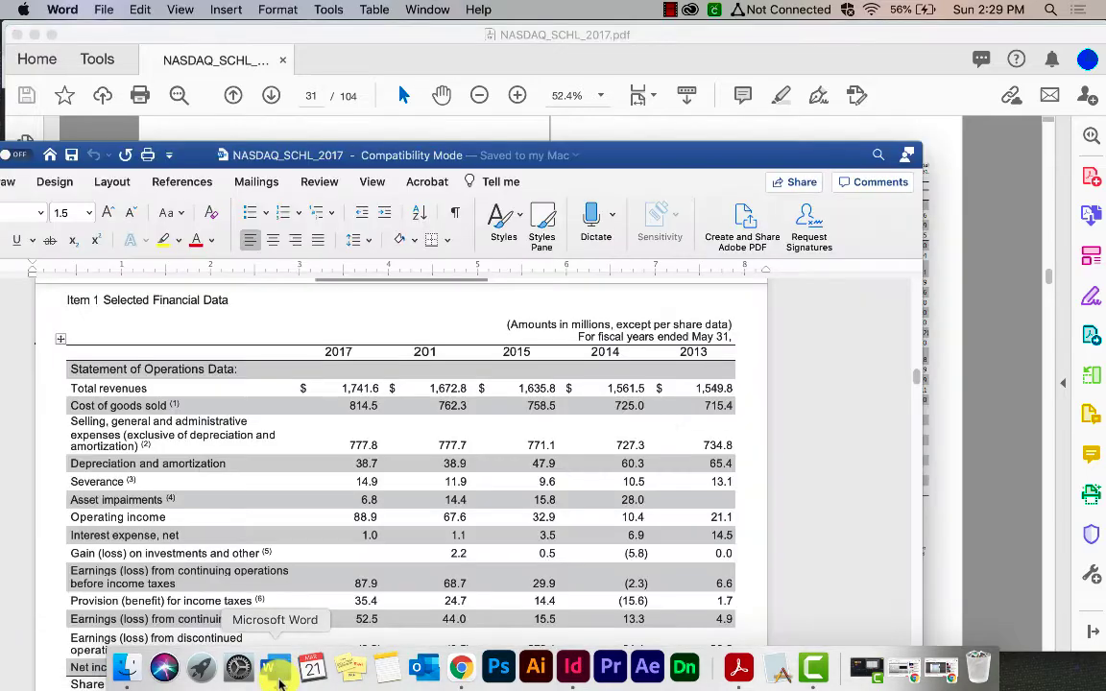
left_click_drag(537, 154, 559, 45)
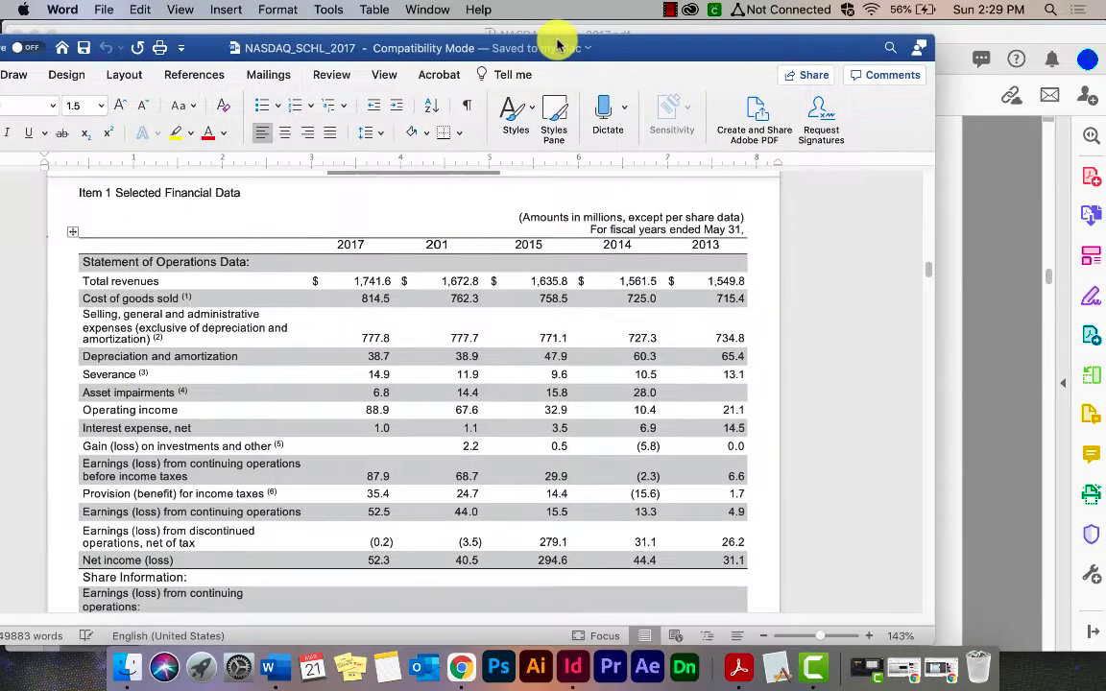
Step: Return to Acrobat and look up the file formats available for saving a copy of NASDAQ_SCHL_2017 on the Desktop
left_click(947, 324)
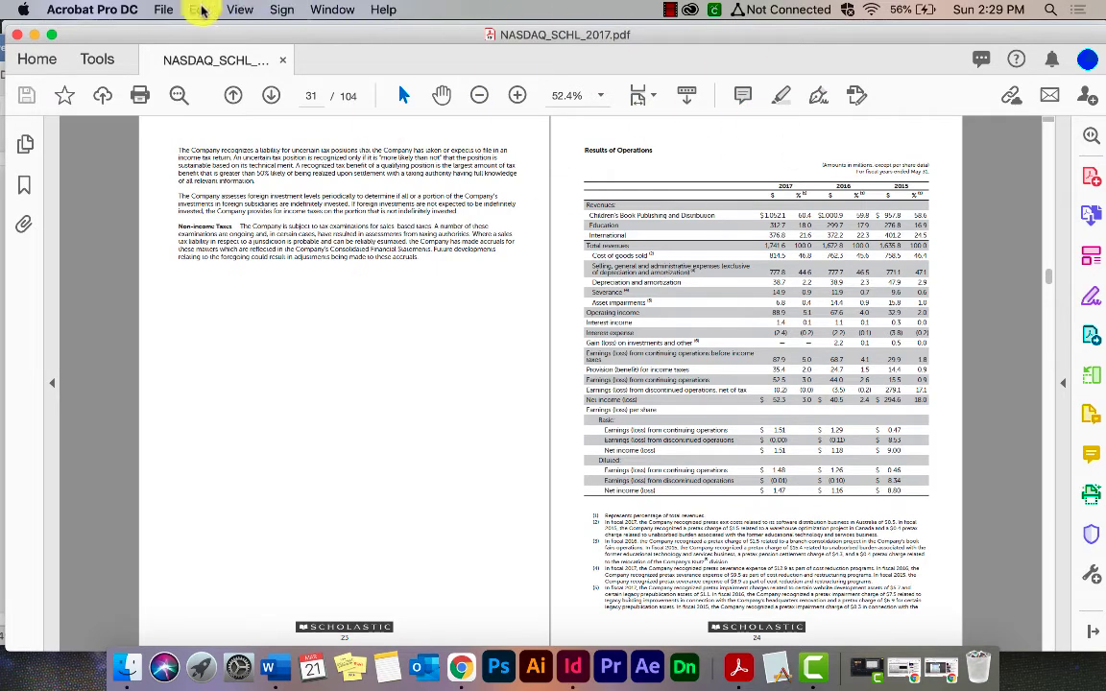
left_click(159, 9)
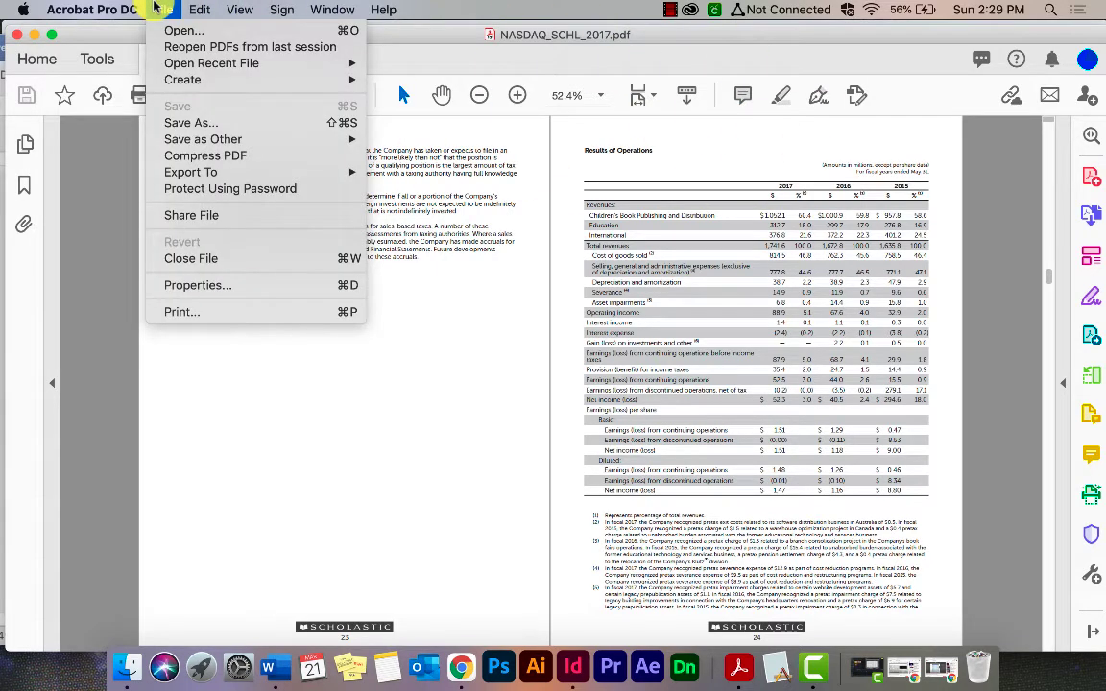
left_click(173, 123)
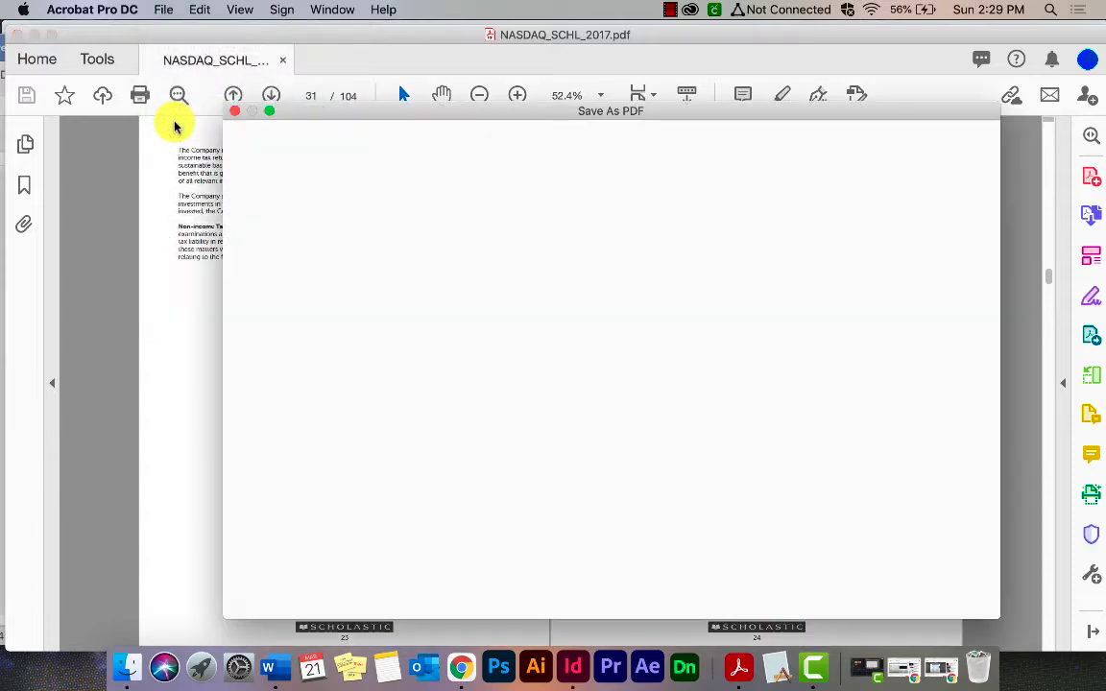
left_click(824, 581)
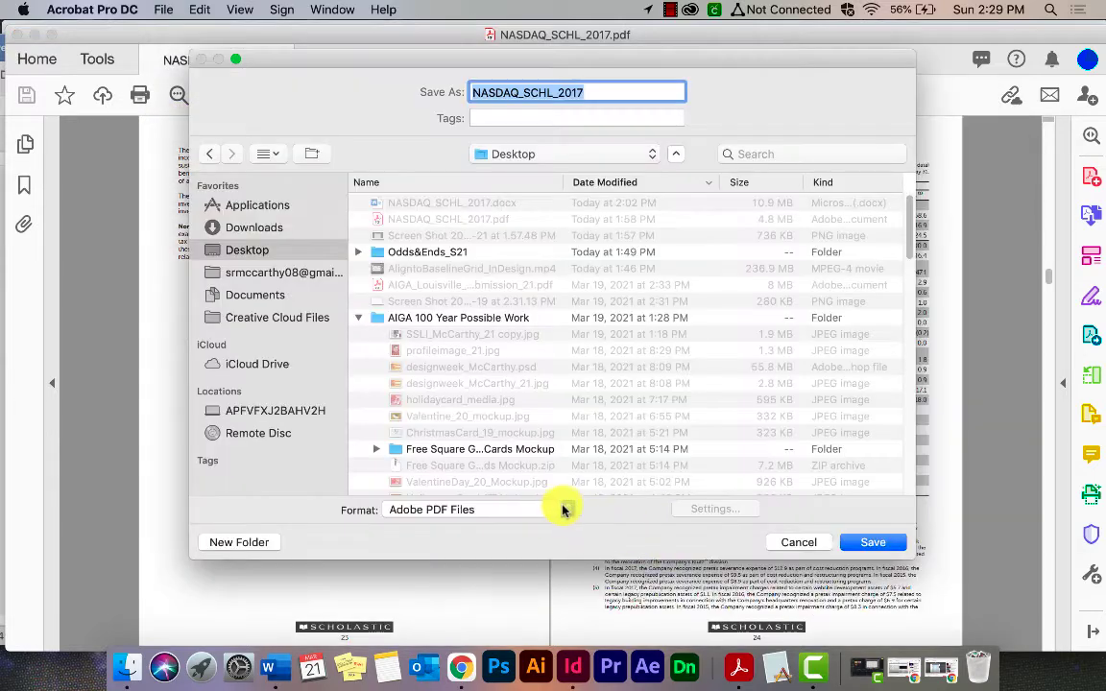
left_click(566, 509)
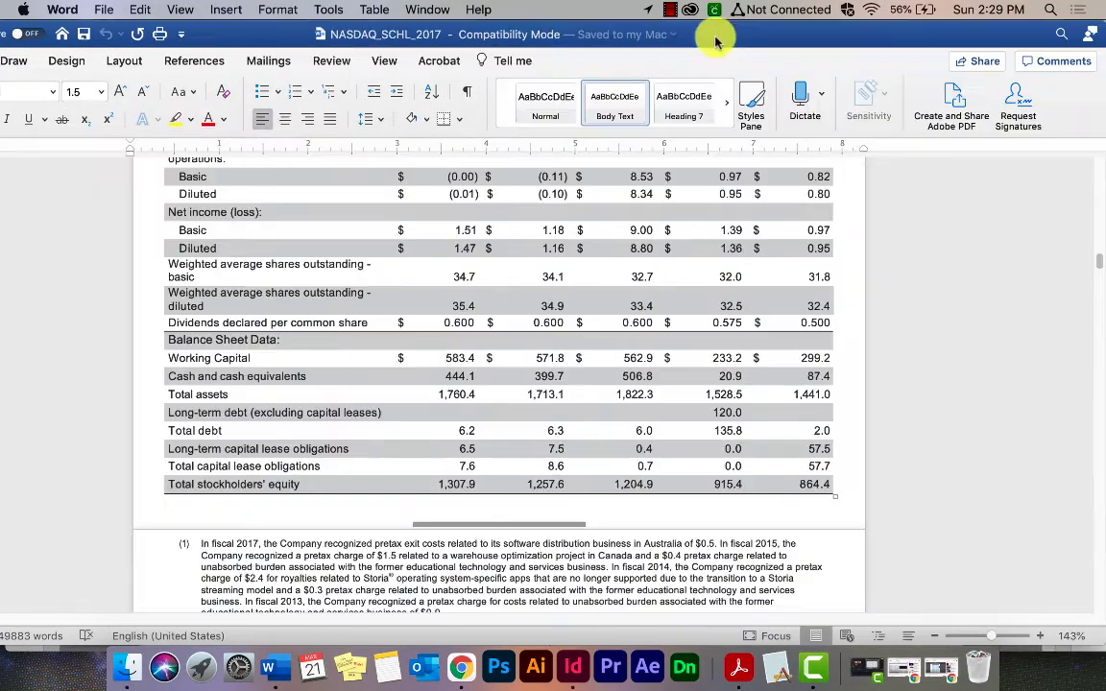
Step: In the Word version of the report, select and copy the whole table under Item 1 Selected Financial Data
left_click_drag(662, 36, 779, 12)
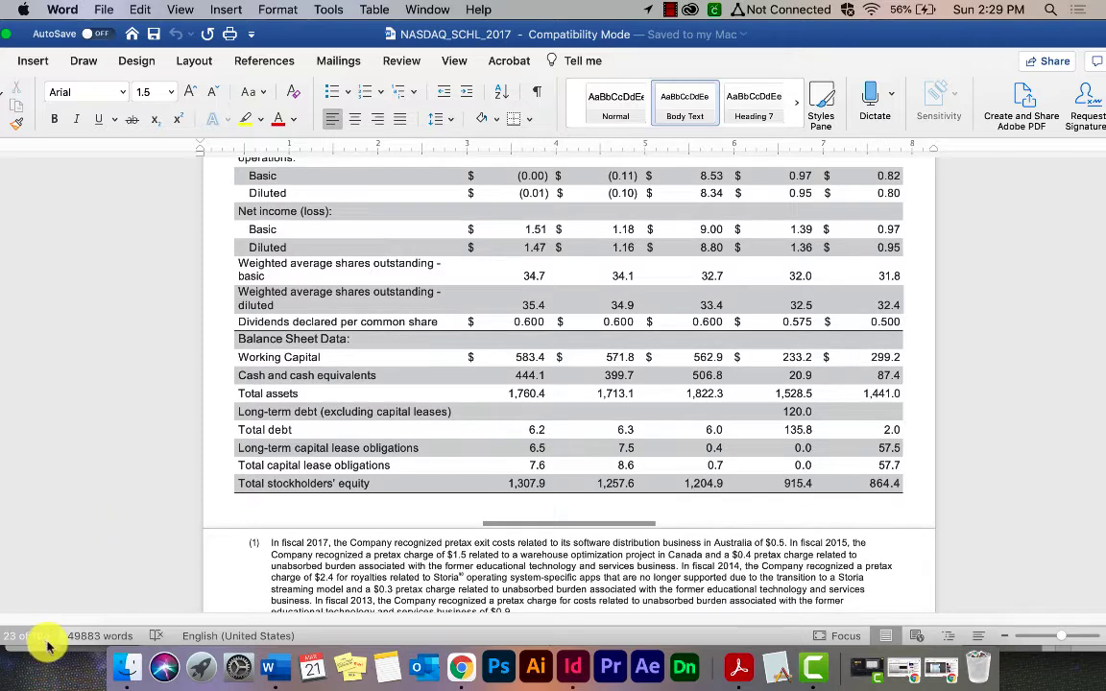
scroll(671, 353, "up", 10)
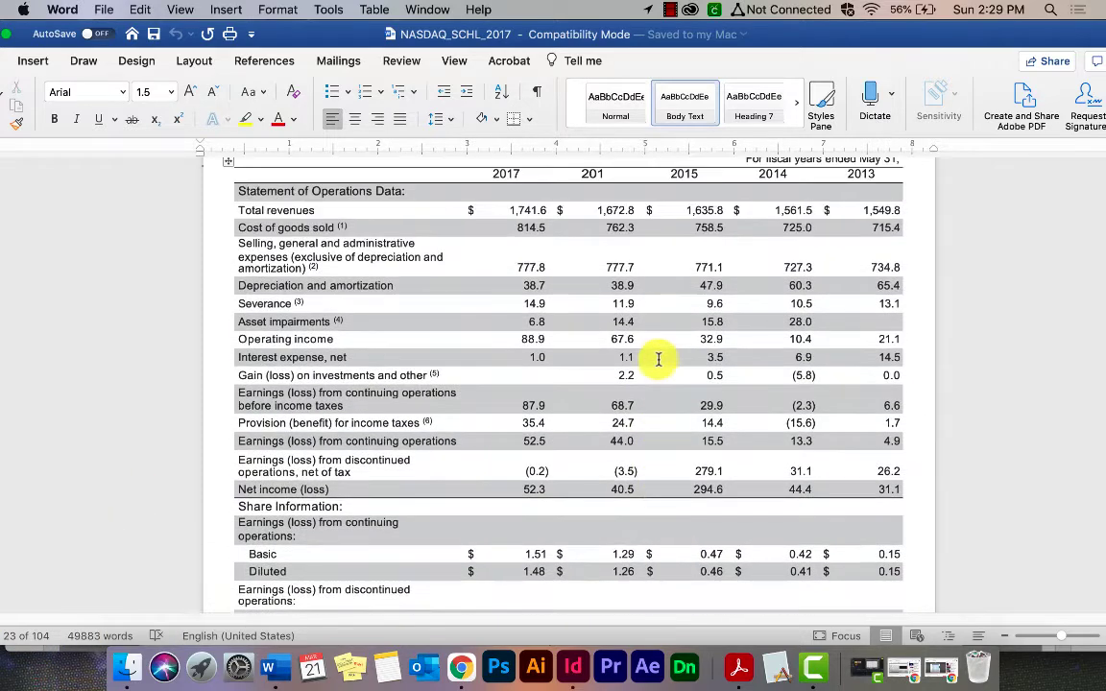
scroll(659, 359, "up", 3)
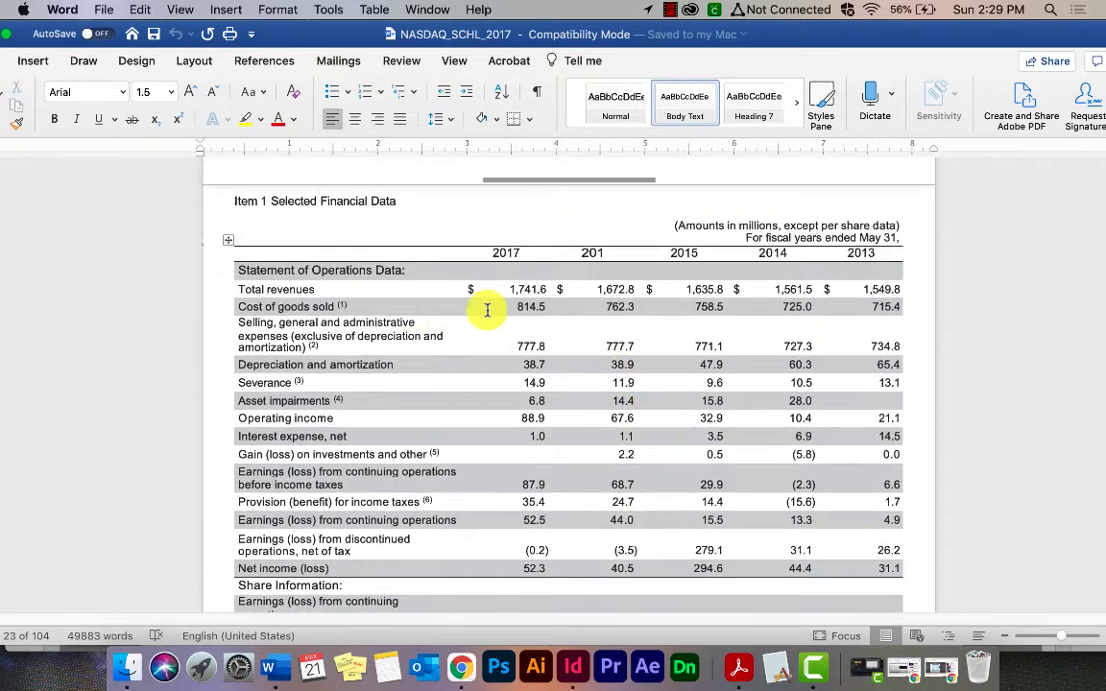
left_click(228, 240)
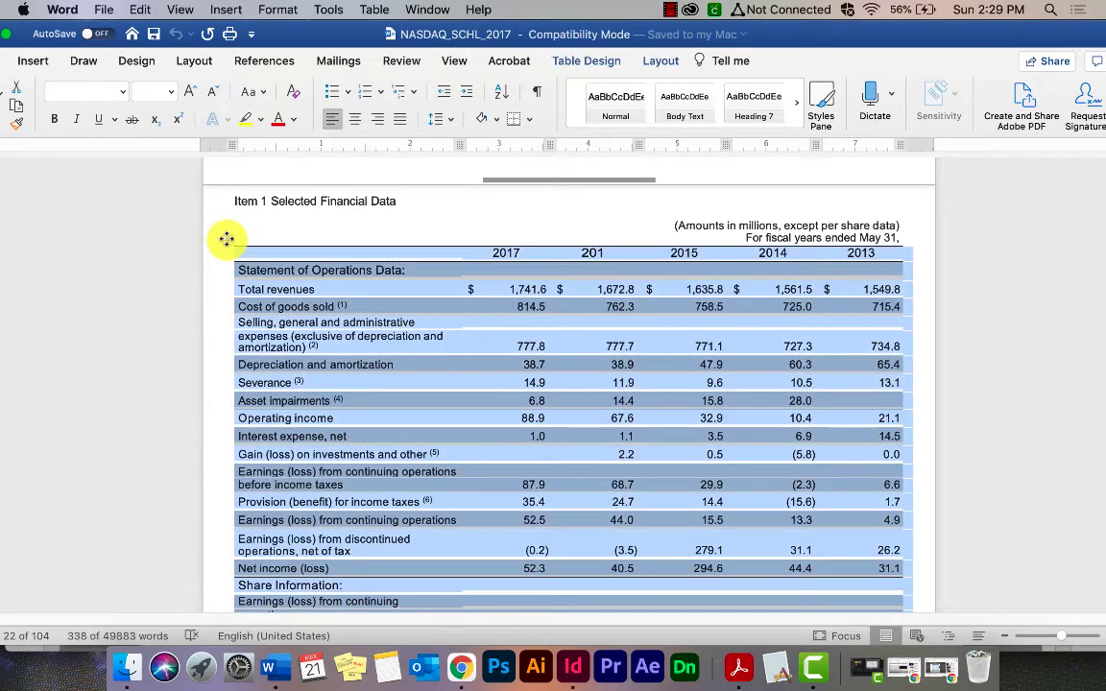
right_click(228, 241)
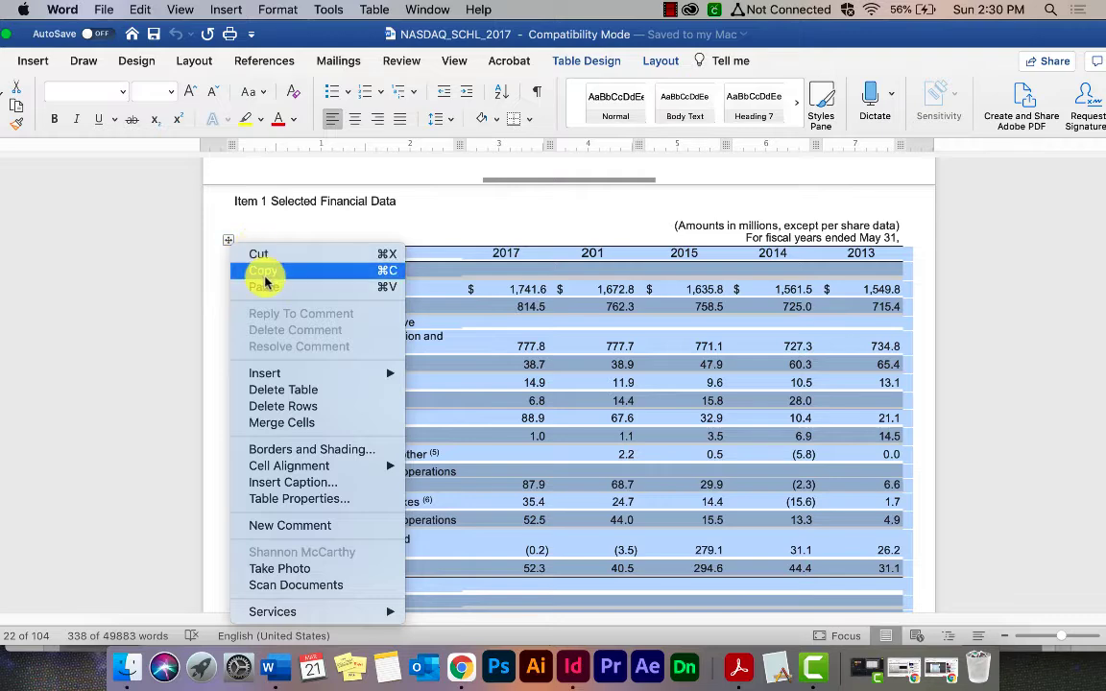
Step: Switch to InDesign, draw a large text frame across most of the blank page, and paste the copied financial data into it
left_click(576, 672)
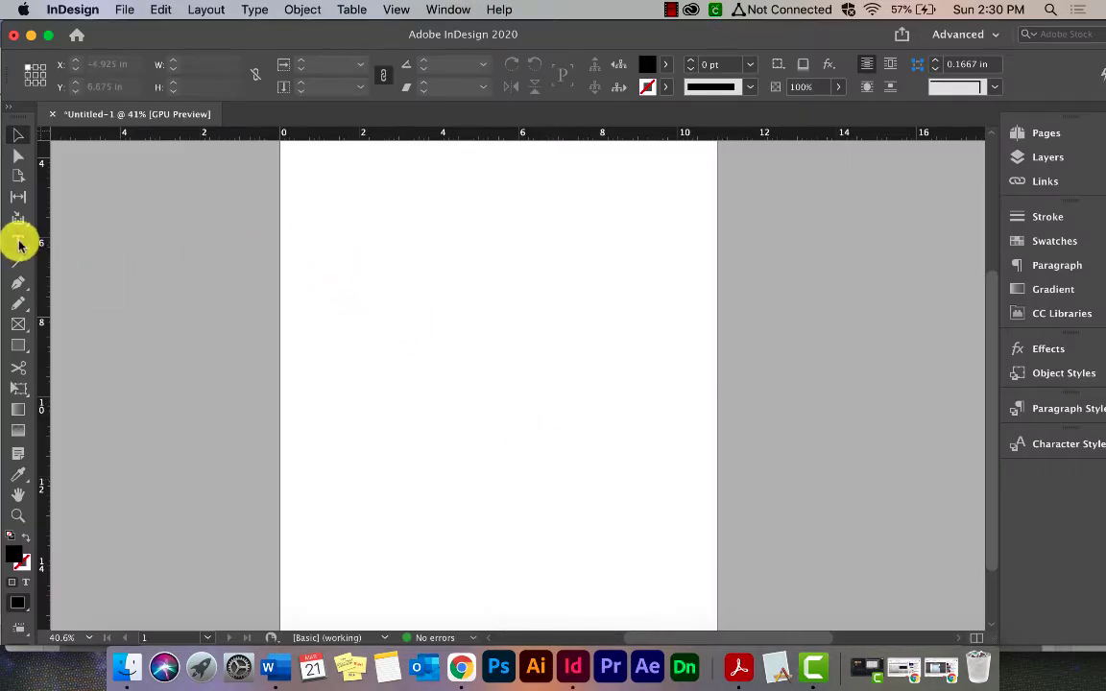
left_click(19, 242)
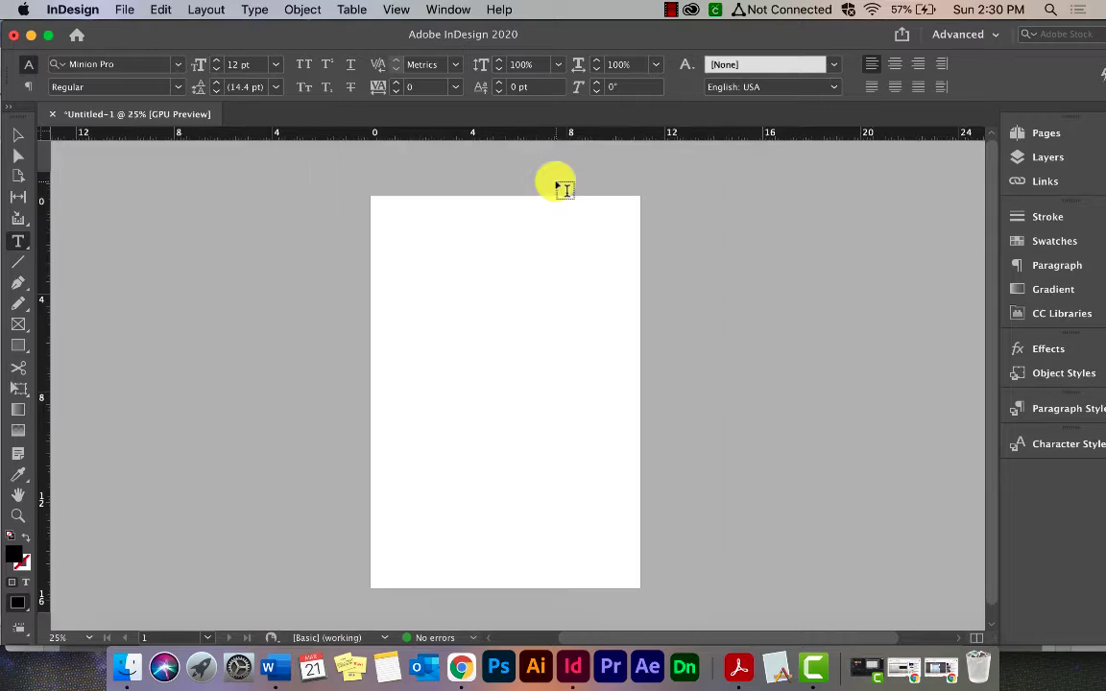
key("super+equal")
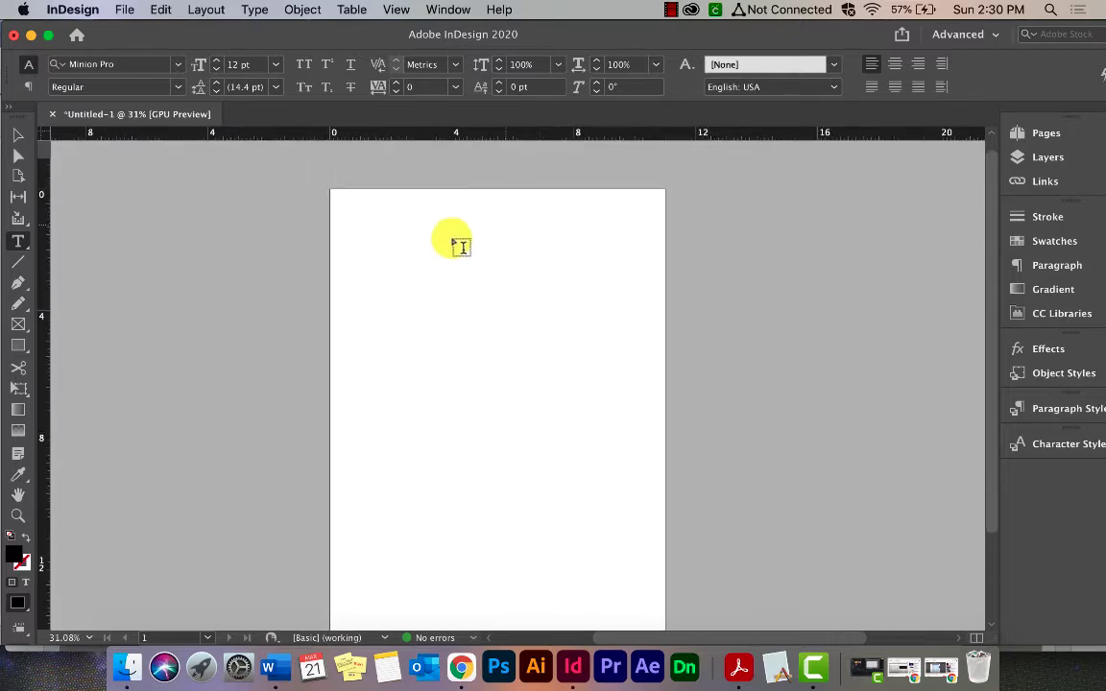
left_click_drag(345, 205, 633, 590)
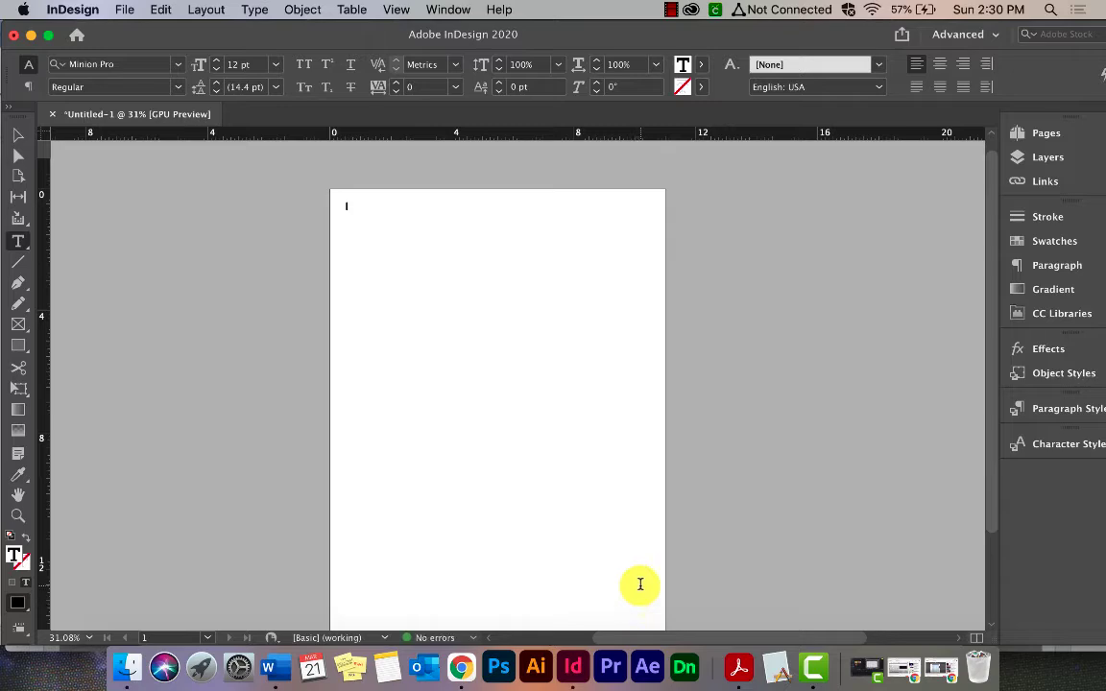
key("super+v")
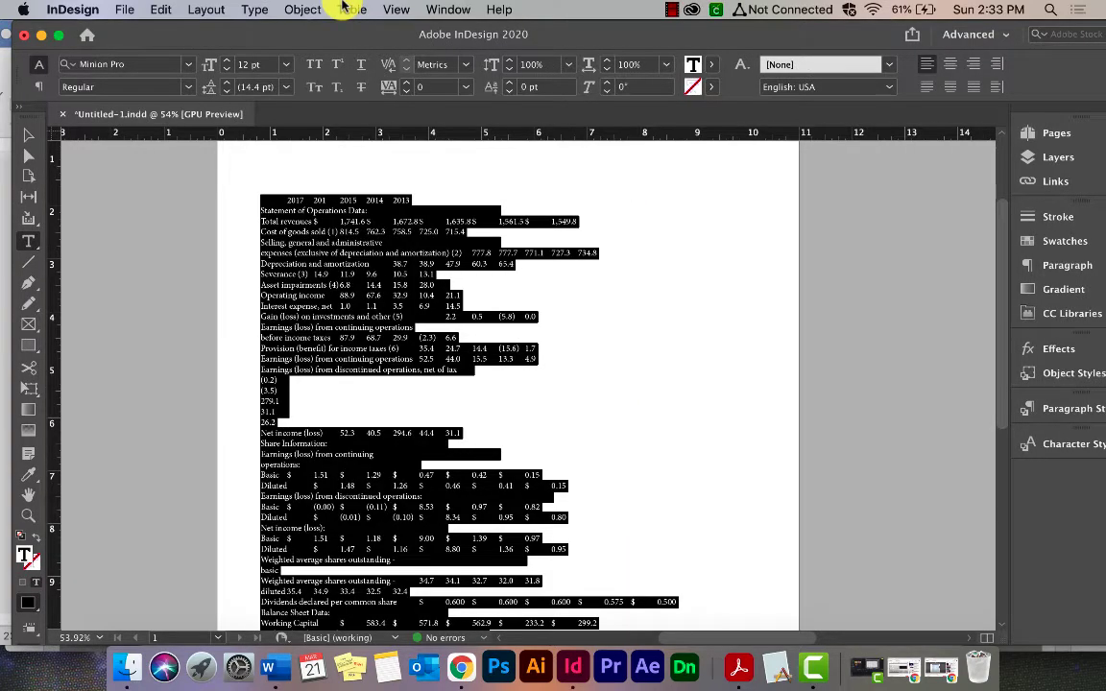
left_click(347, 10)
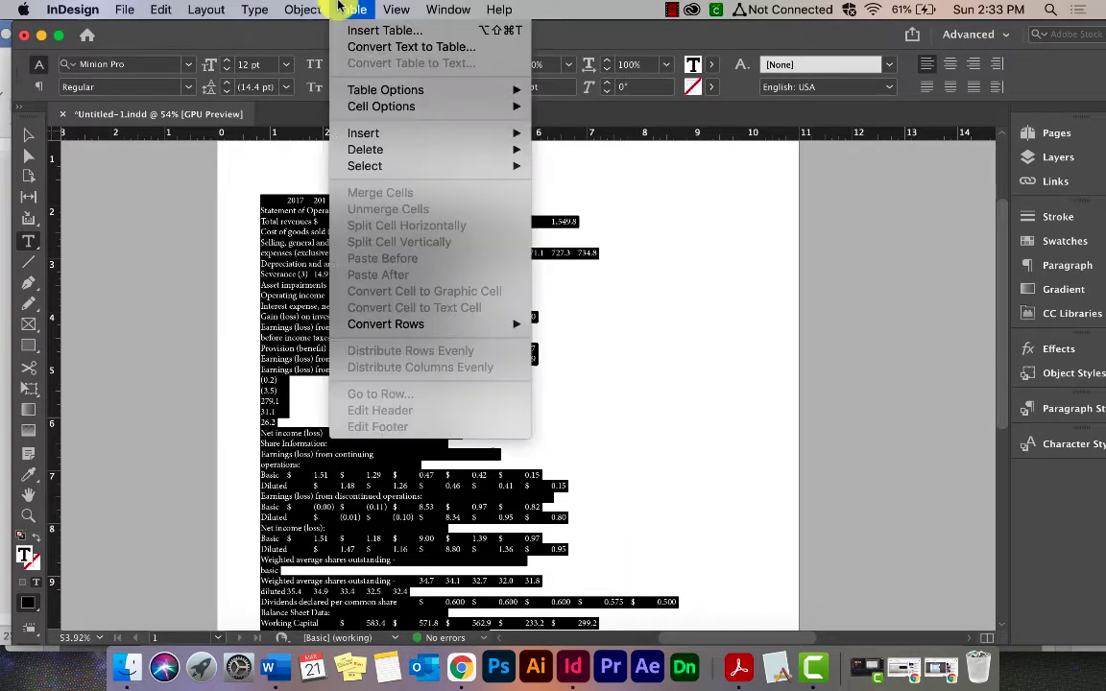
left_click(392, 50)
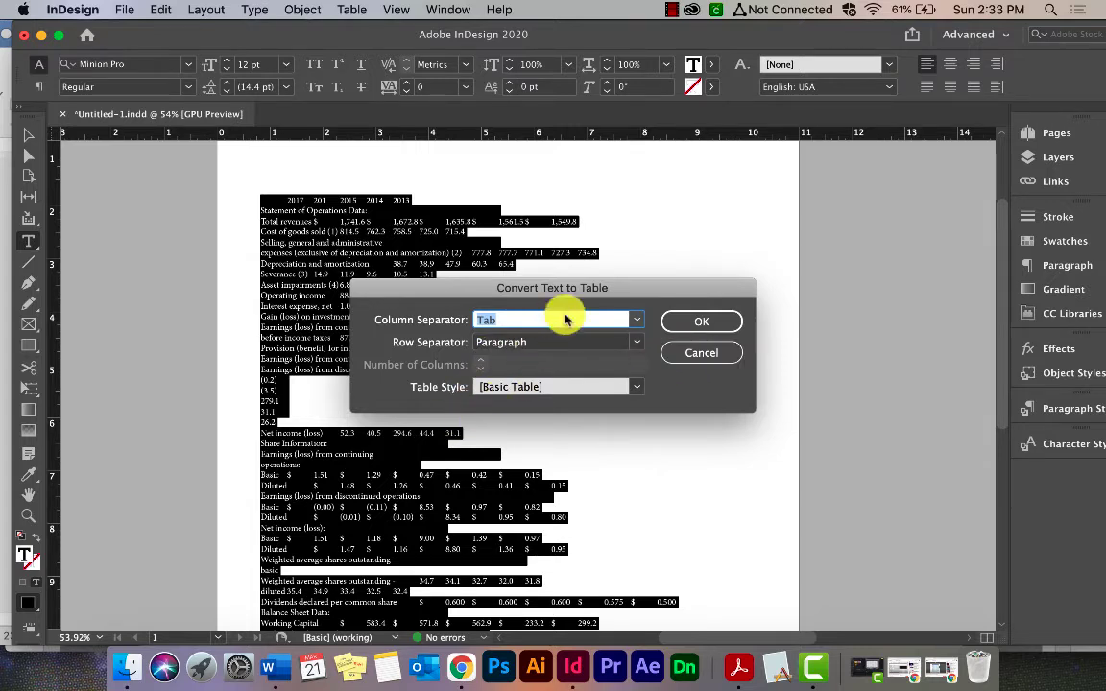
left_click(638, 319)
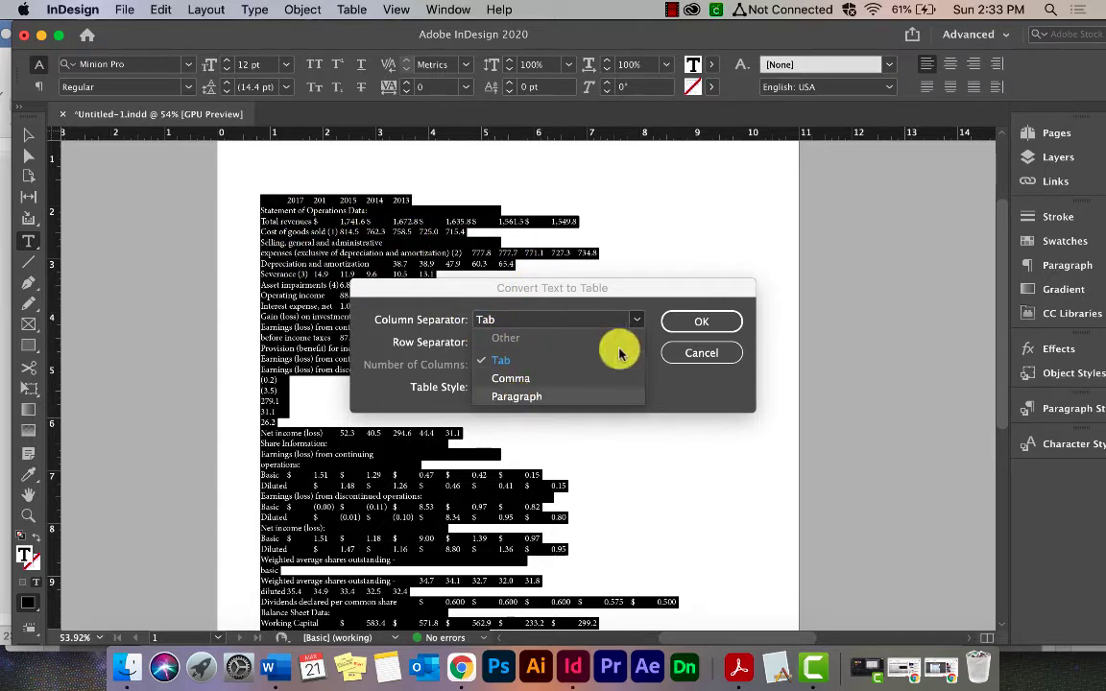
left_click(699, 355)
Step: Hide the hidden characters in the pasted financial text and clear the text selection
left_click(255, 9)
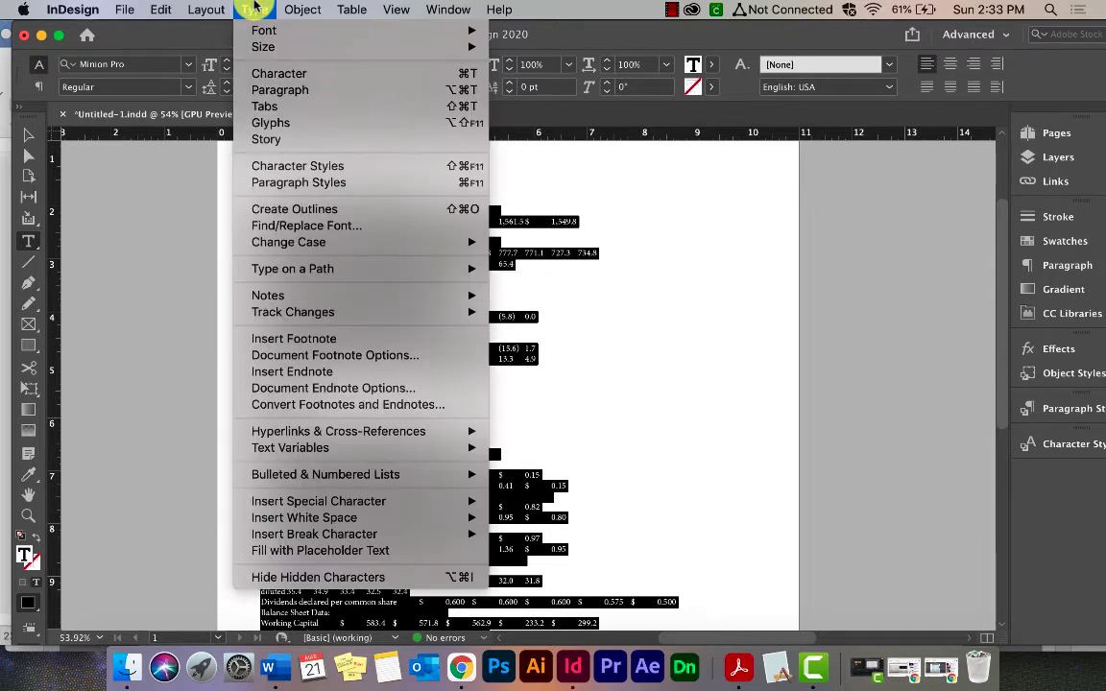
left_click(384, 579)
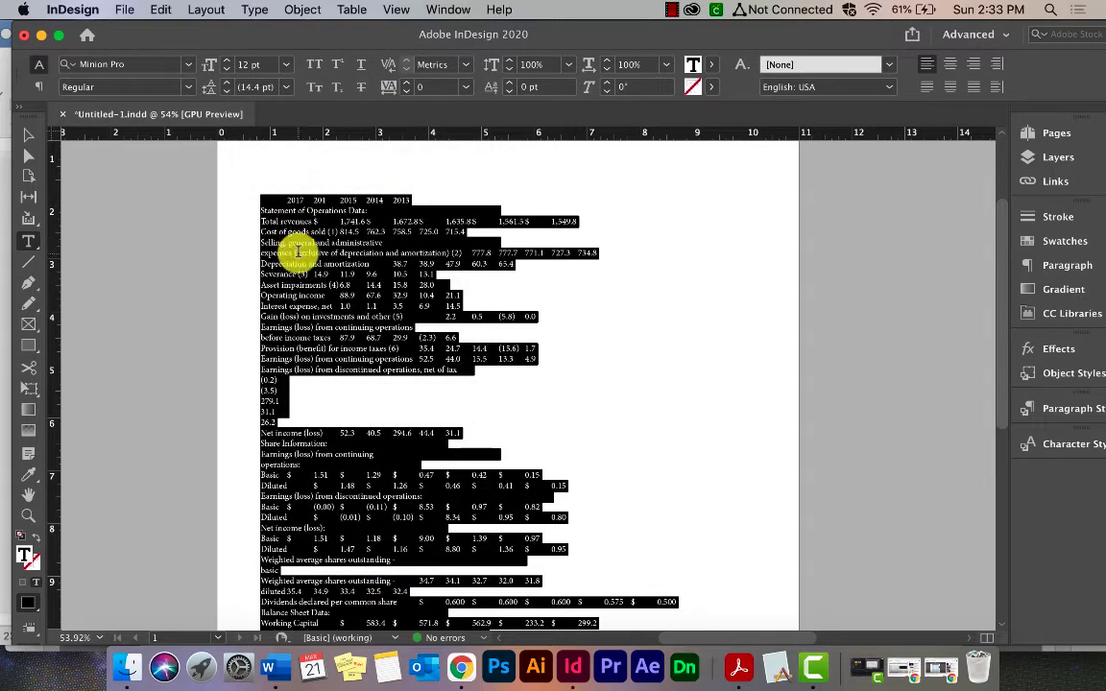
left_click(297, 252)
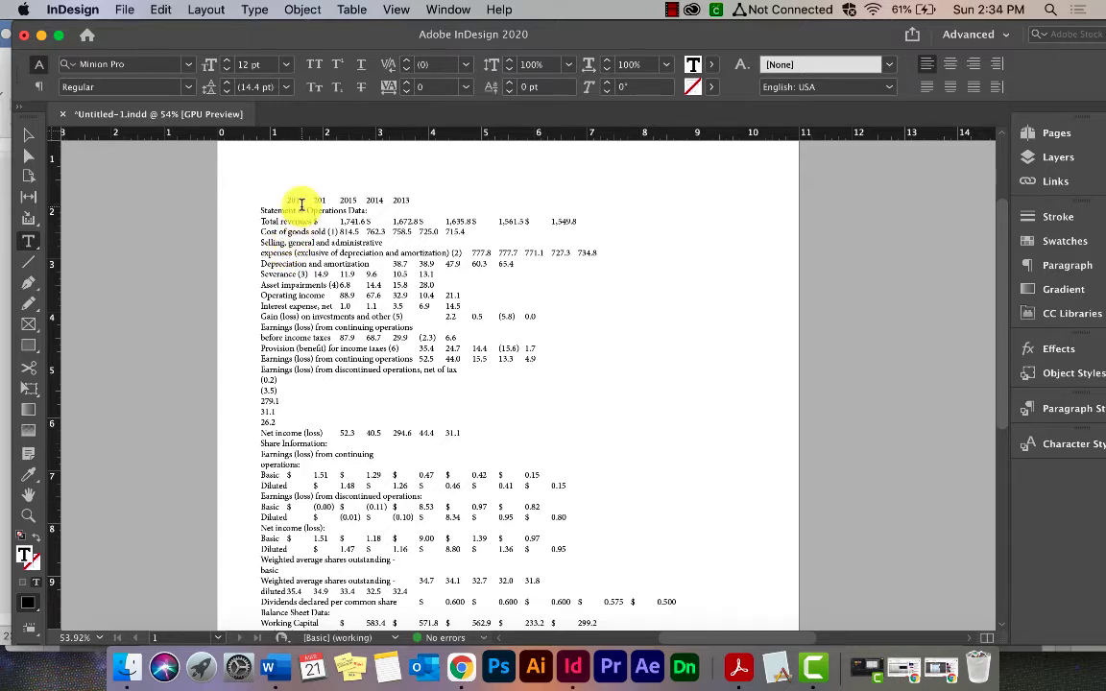
Step: Convert all the pasted text to a table with Tab as column separator, Paragraph as row separator, and [No Table Style]
left_click(300, 205)
key("super+a")
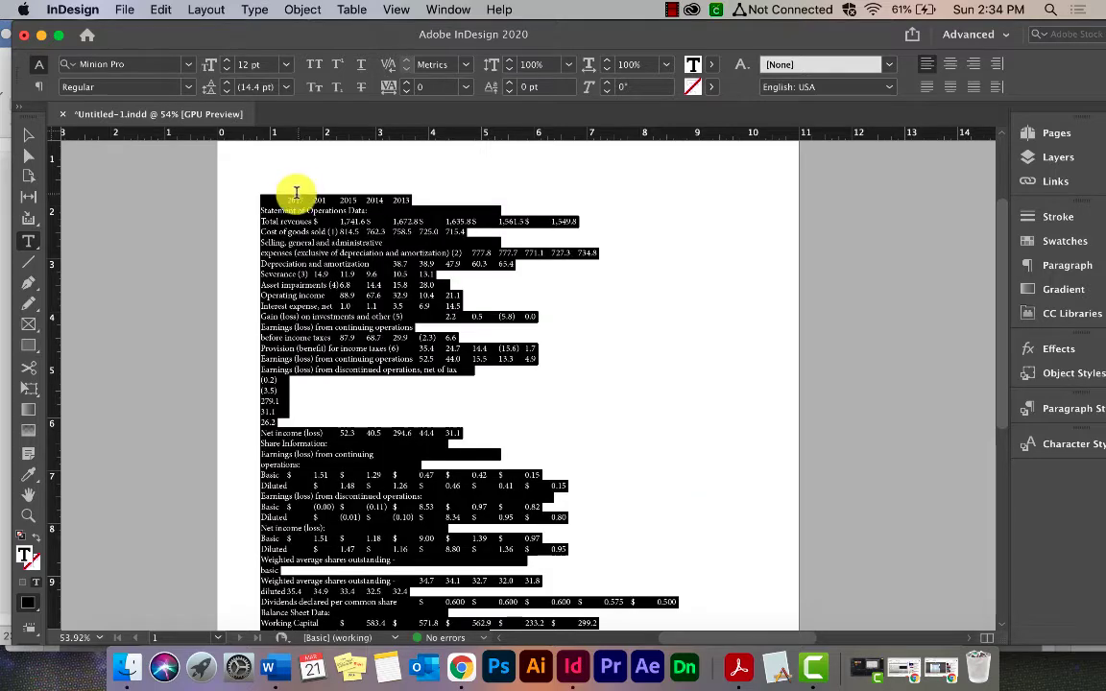
left_click(353, 9)
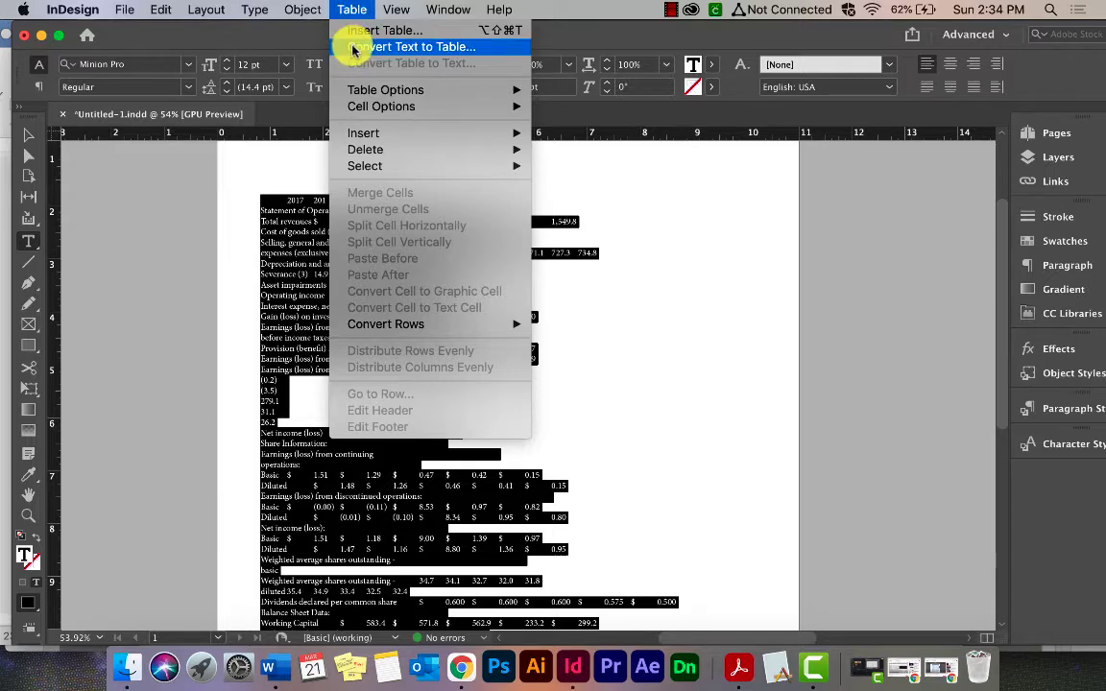
left_click(353, 47)
left_click_drag(636, 289, 852, 304)
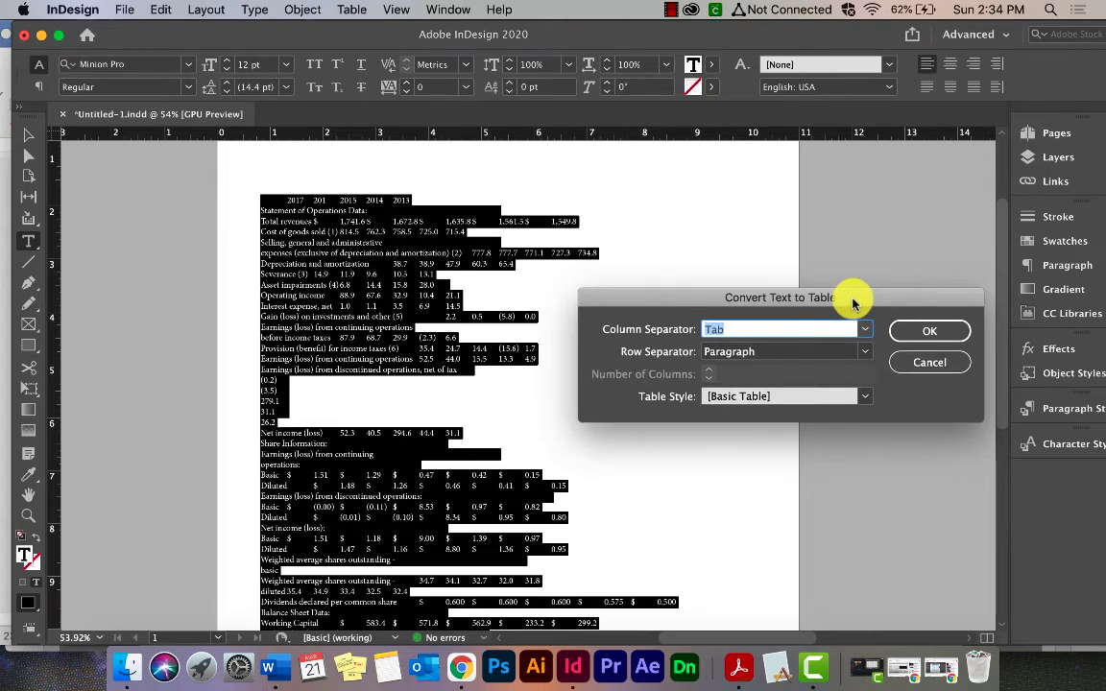
left_click(823, 396)
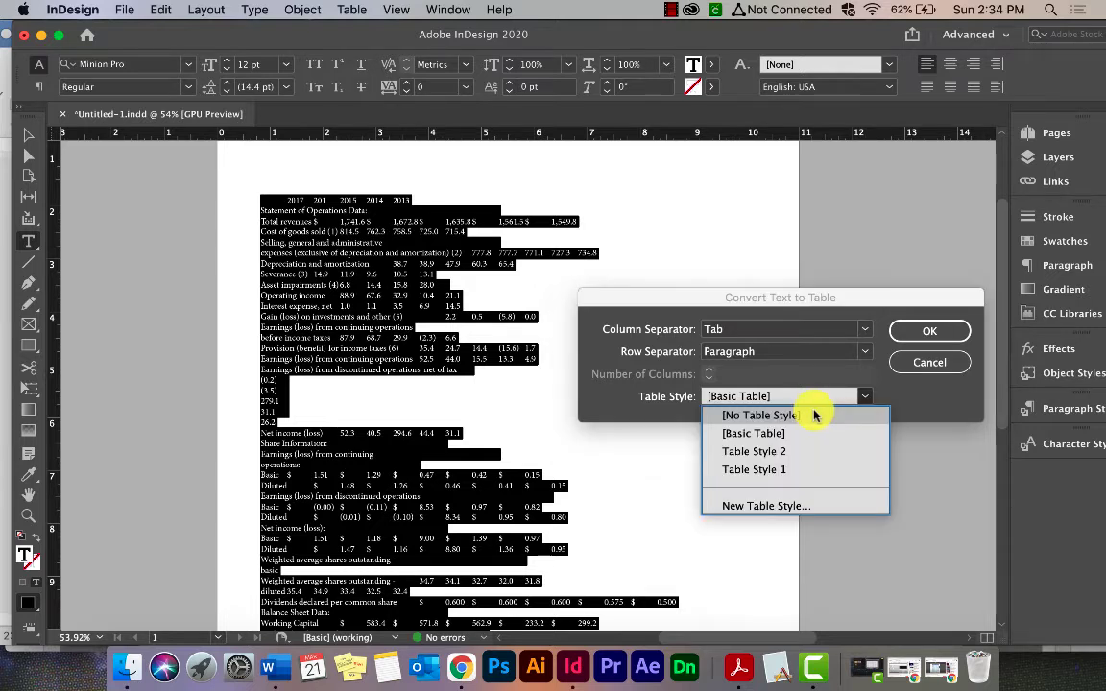
left_click(813, 414)
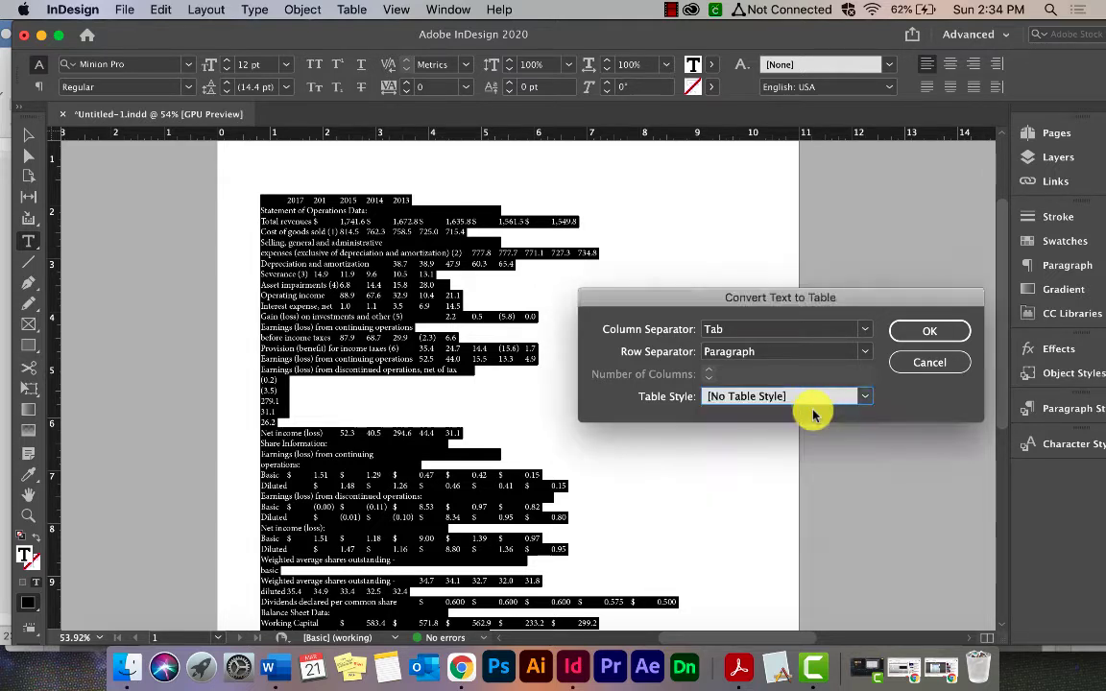
left_click(916, 330)
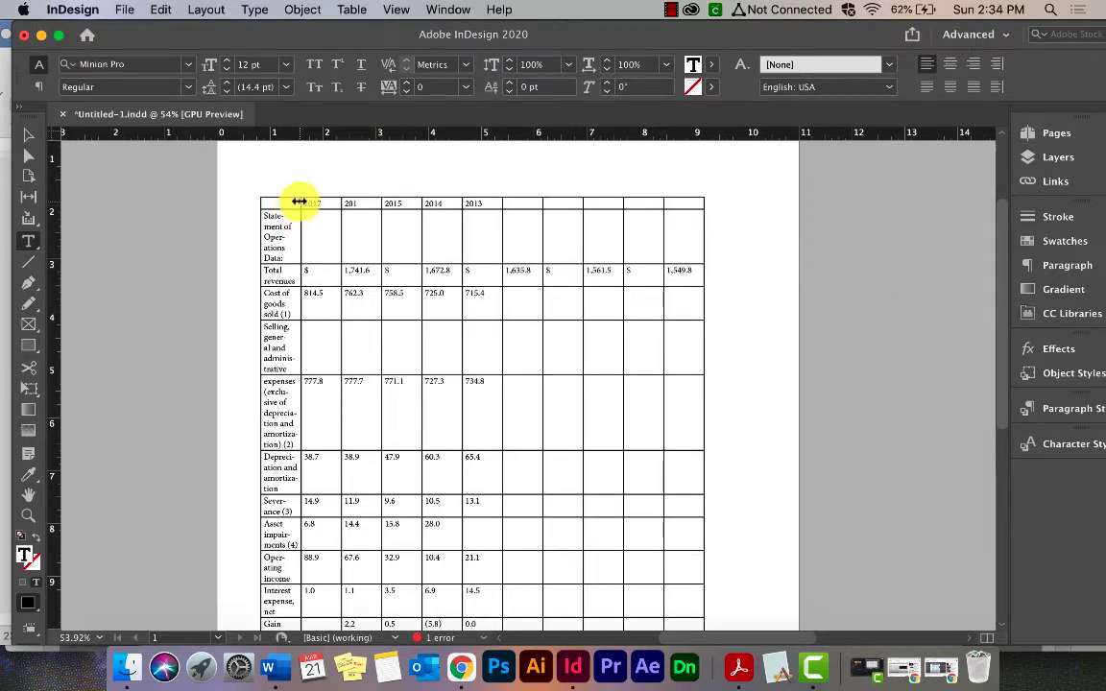
Step: Widen the table's first column until the long row labels, such as the discontinued operations label, fit on one line
left_click_drag(299, 201, 413, 203)
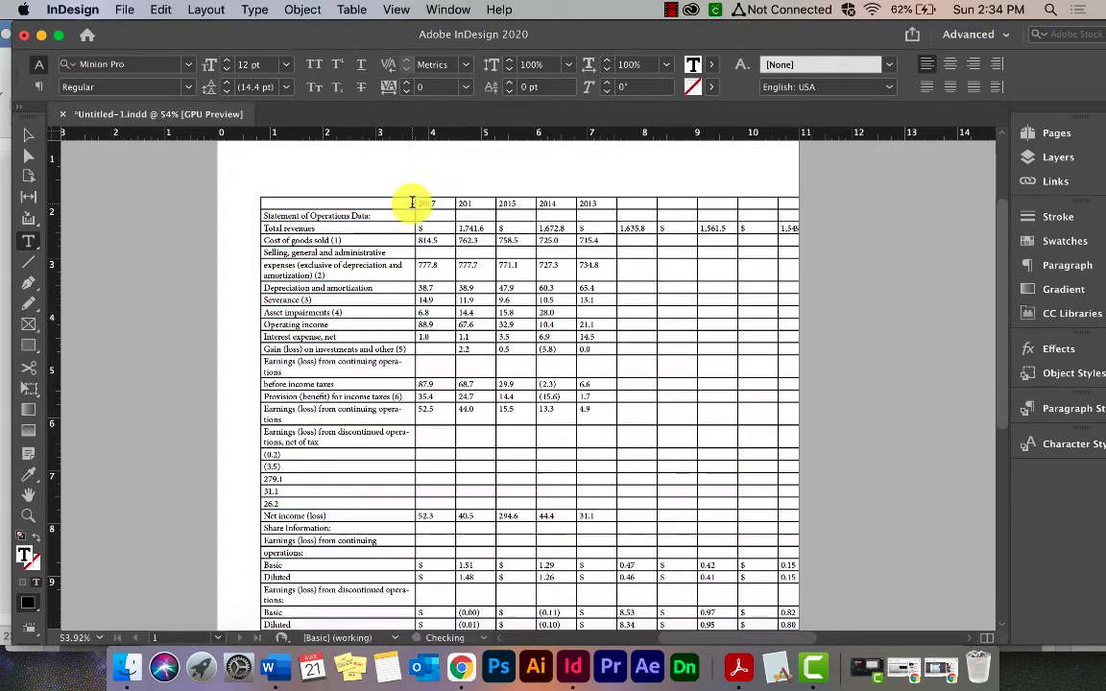
scroll(461, 262, "down", 5)
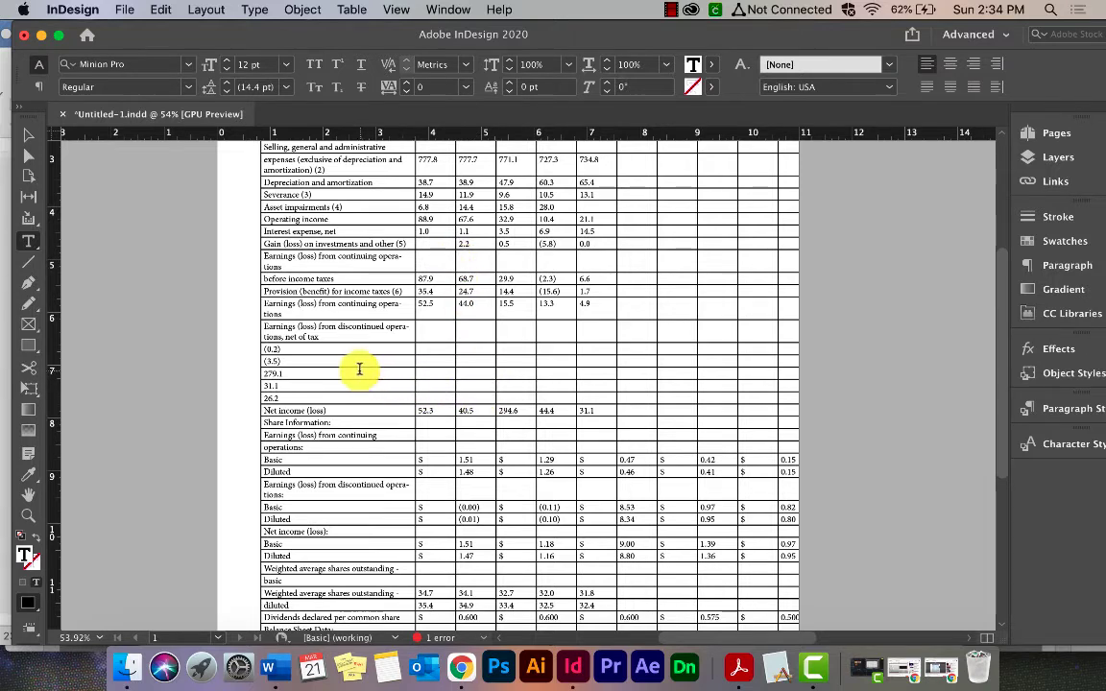
left_click_drag(346, 370, 281, 347)
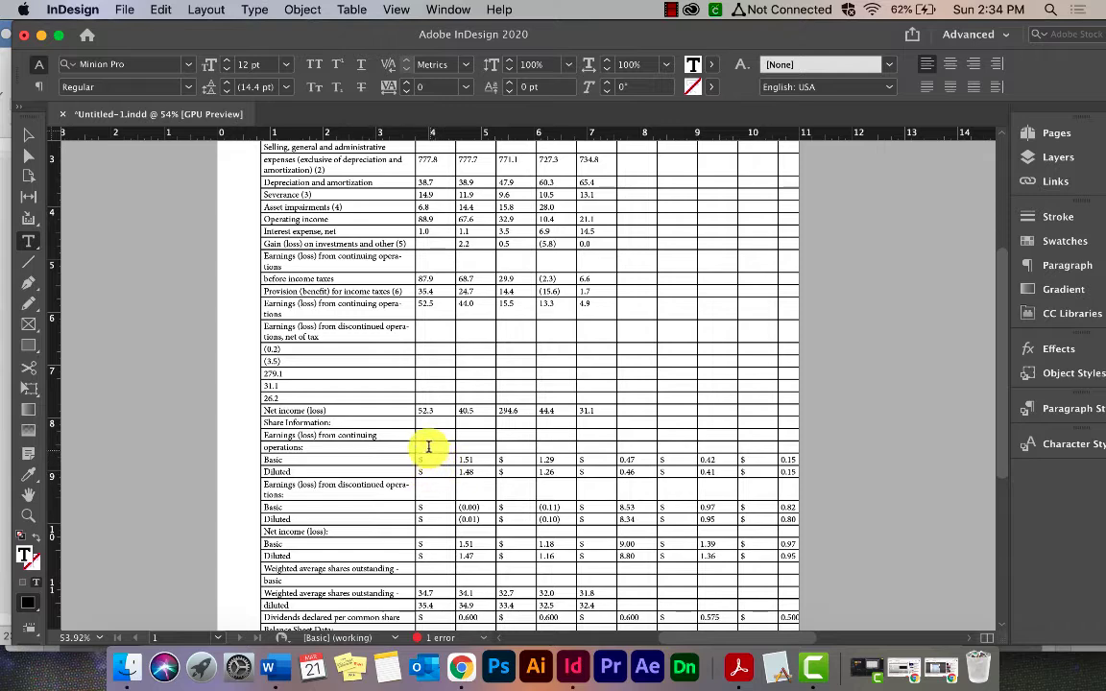
scroll(353, 351, "up", 3)
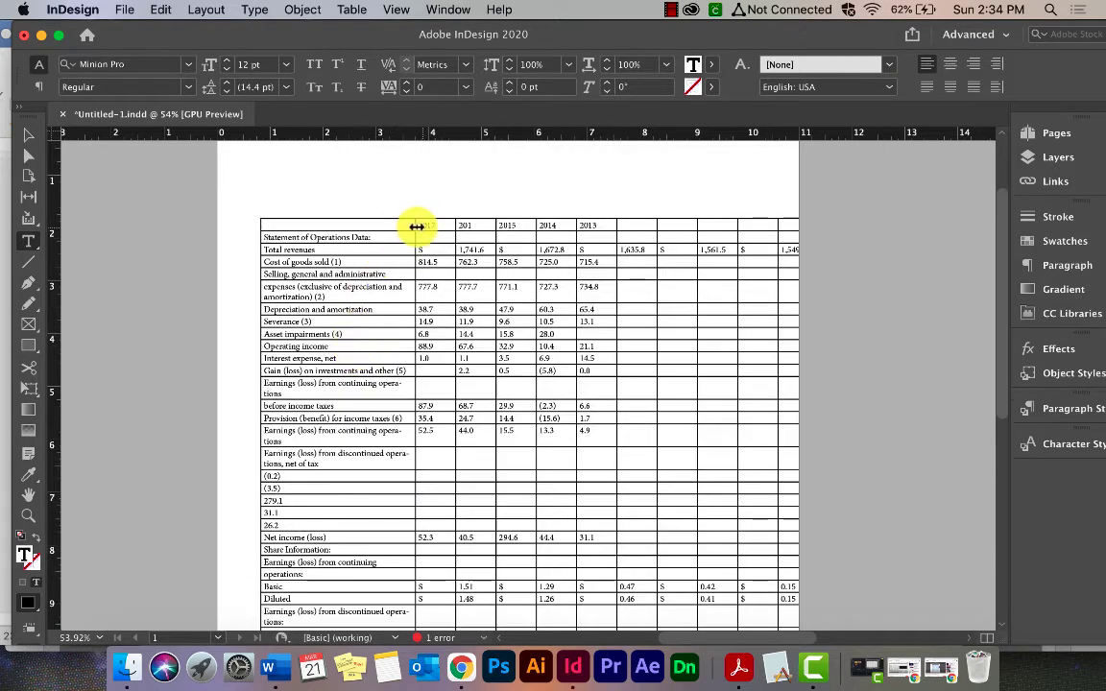
left_click_drag(418, 224, 462, 222)
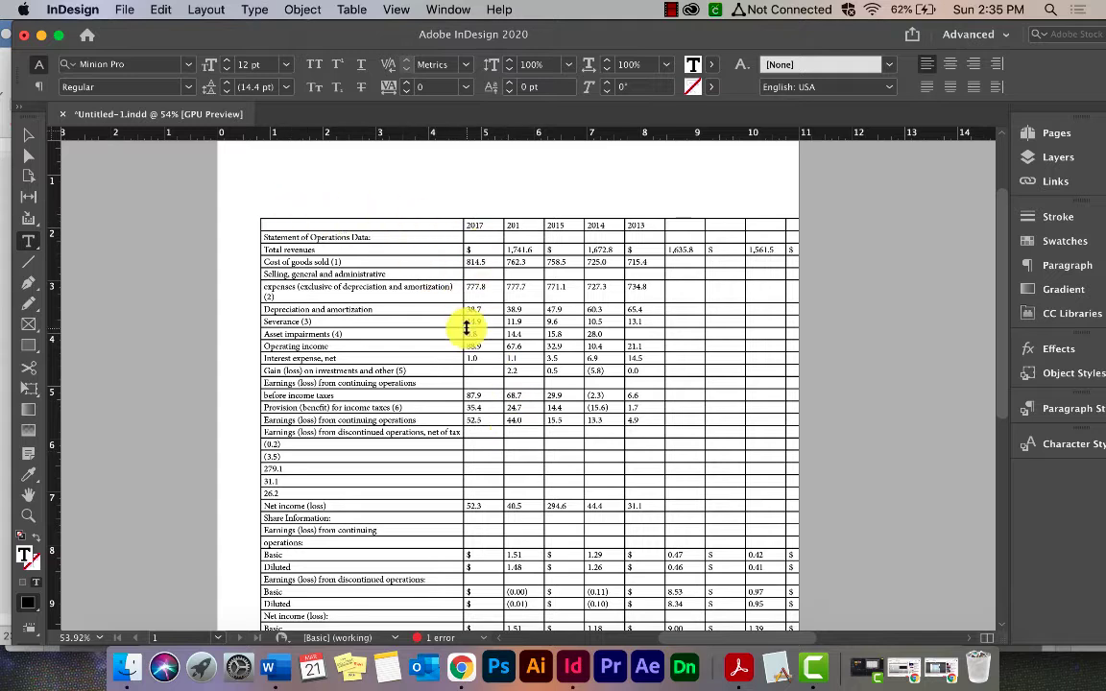
Step: Show the guides and frame edges, and move the table's text frame toward the page's upper-left corner at X 0.25 in, Y 0.4583 in
left_click(29, 135)
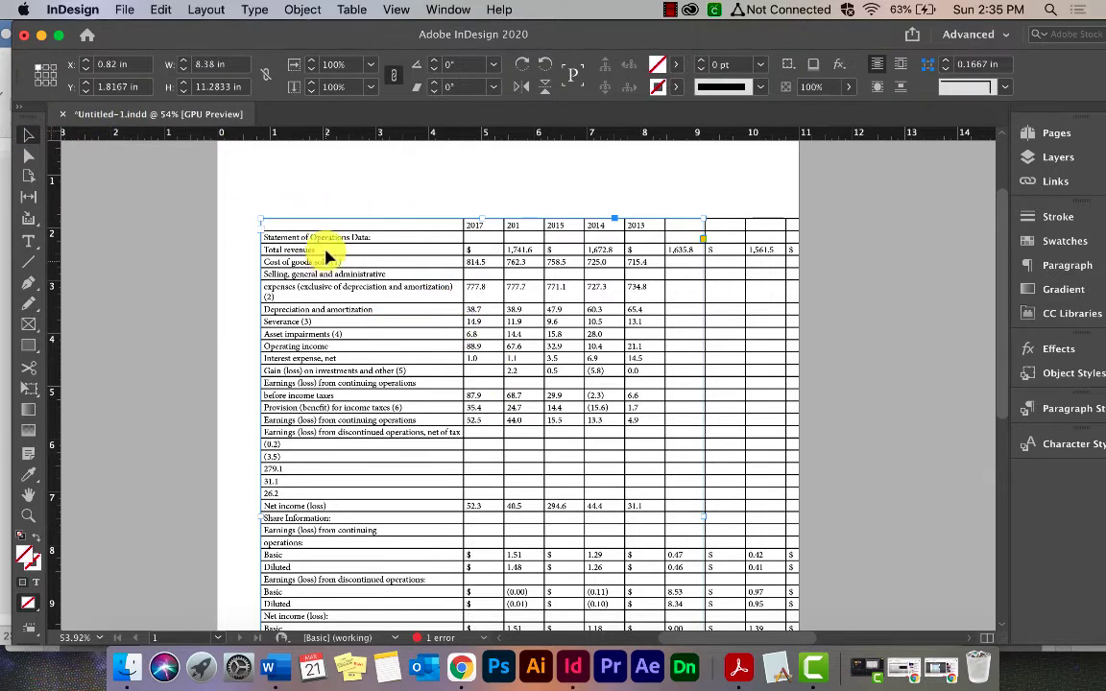
left_click_drag(326, 254, 302, 200)
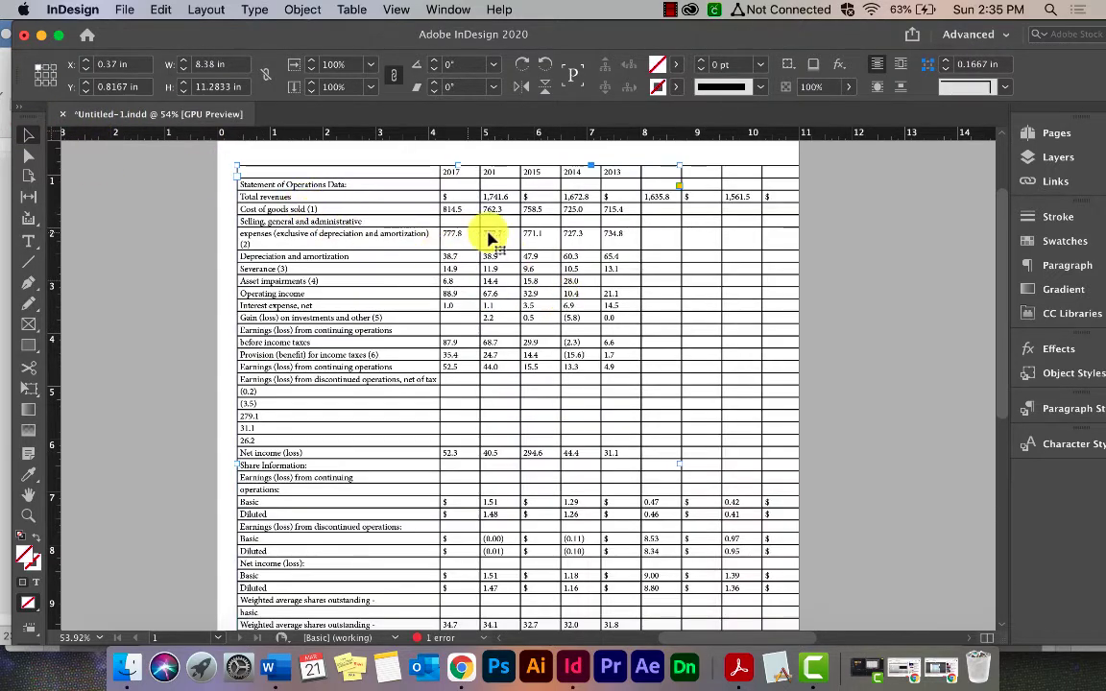
scroll(760, 301, "down", 2)
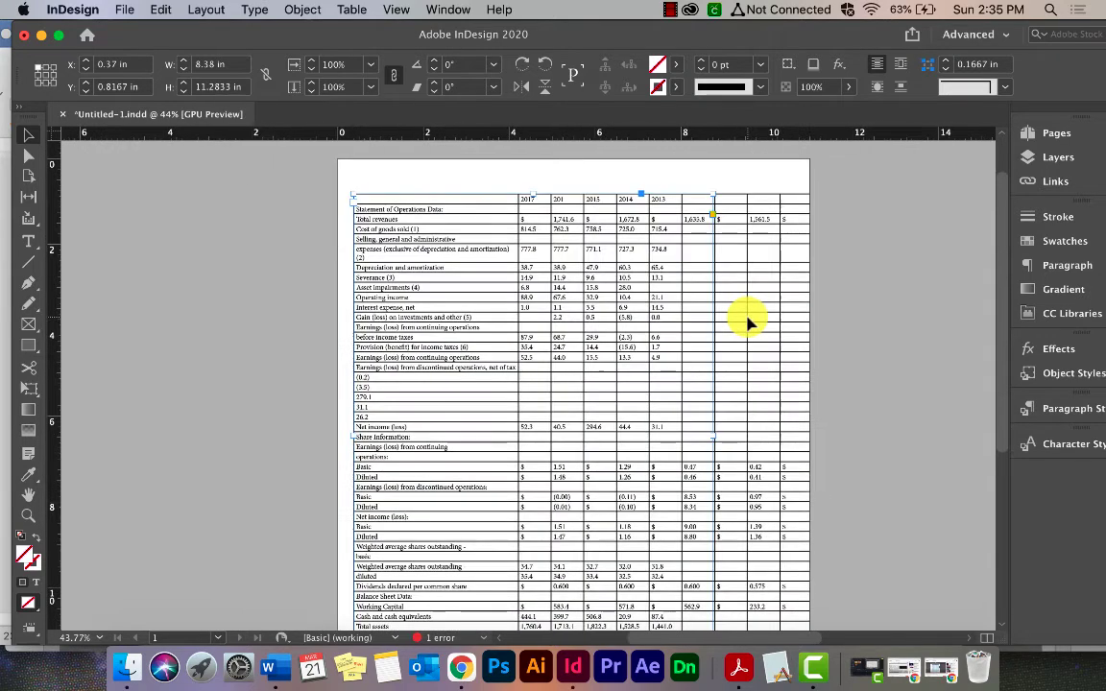
left_click(278, 207)
key("w")
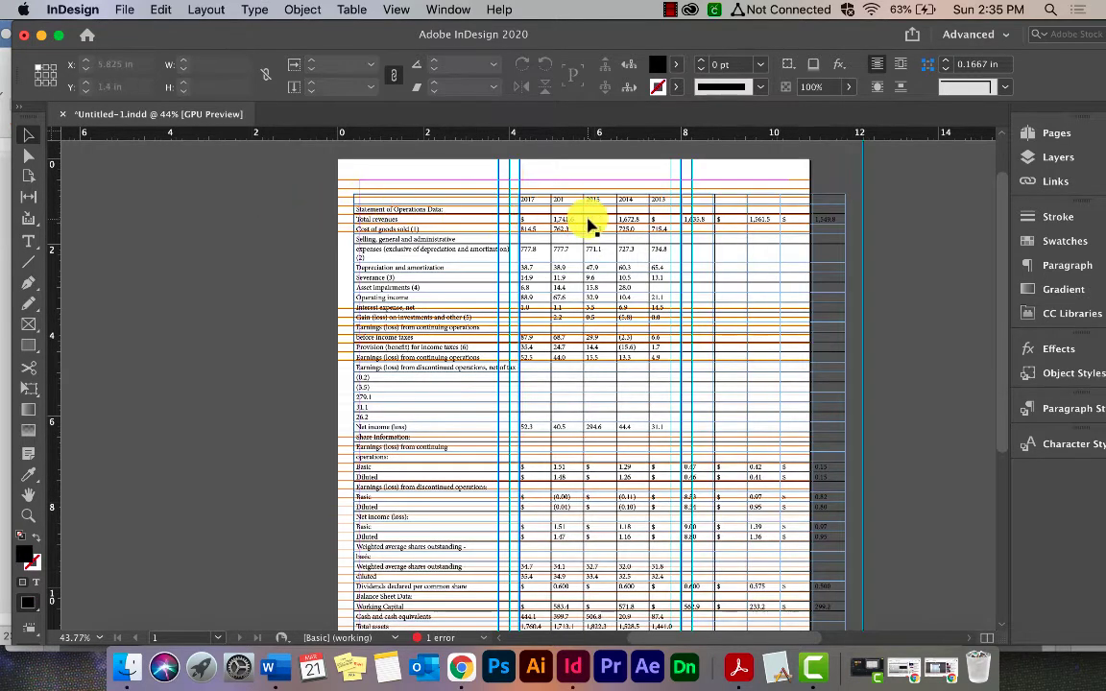
left_click_drag(591, 224, 637, 210)
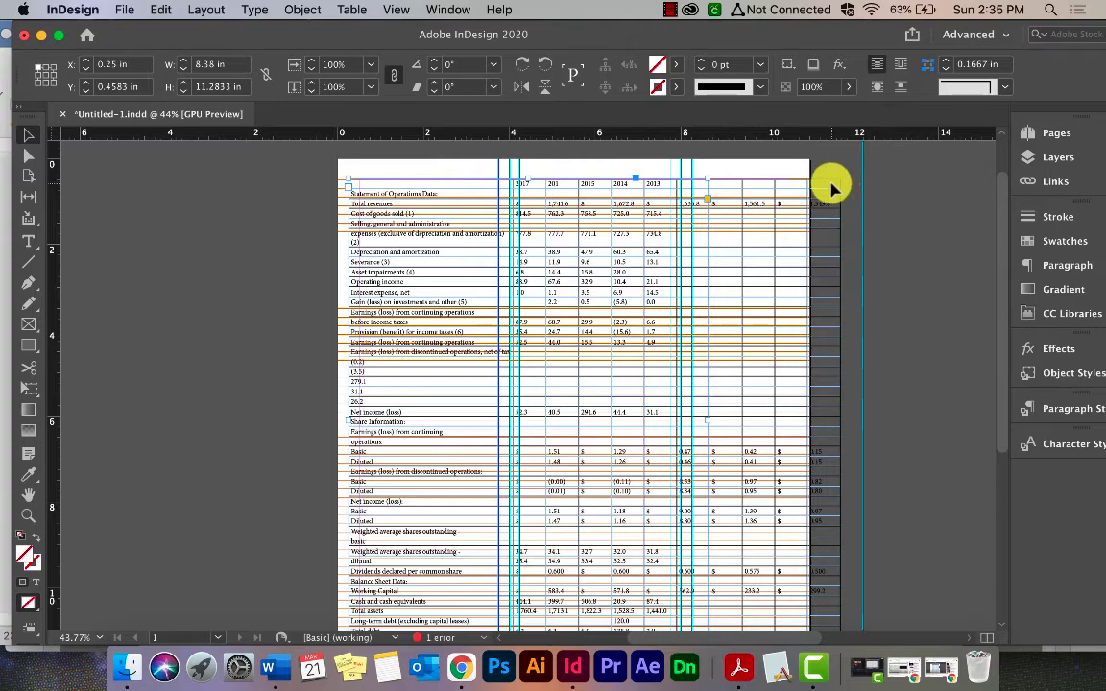
Step: Complete the truncated year in the second year column of the header row so it reads 2016
scroll(705, 228, "up", 4)
scroll(710, 240, "up", 2)
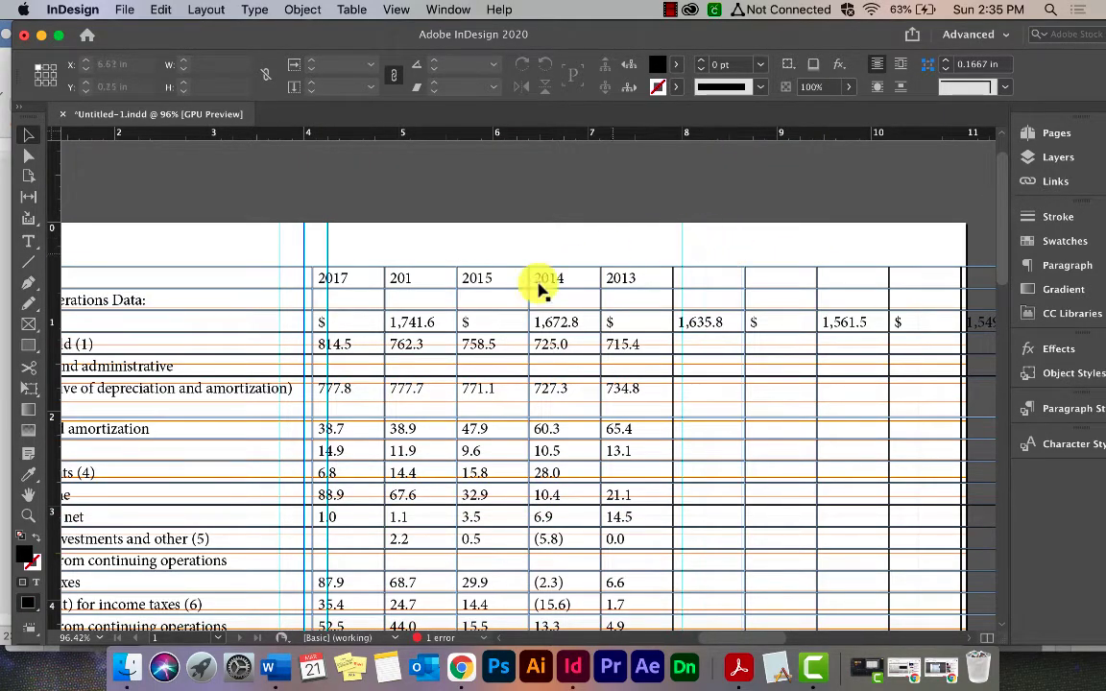
double_click(340, 280)
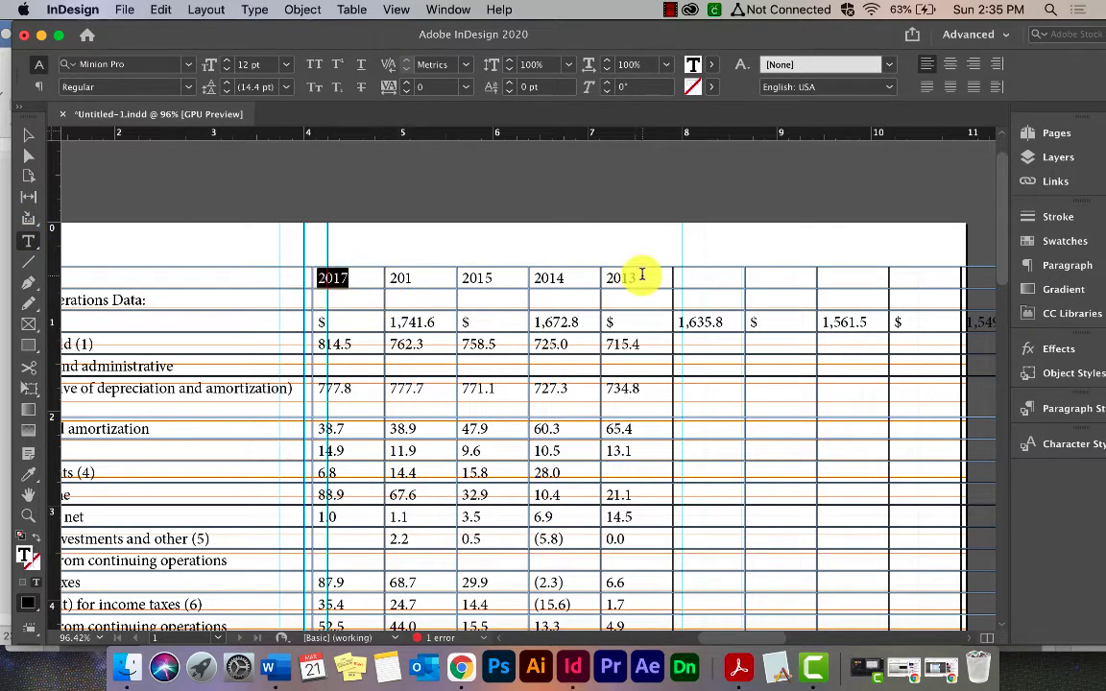
scroll(668, 277, "right", 1)
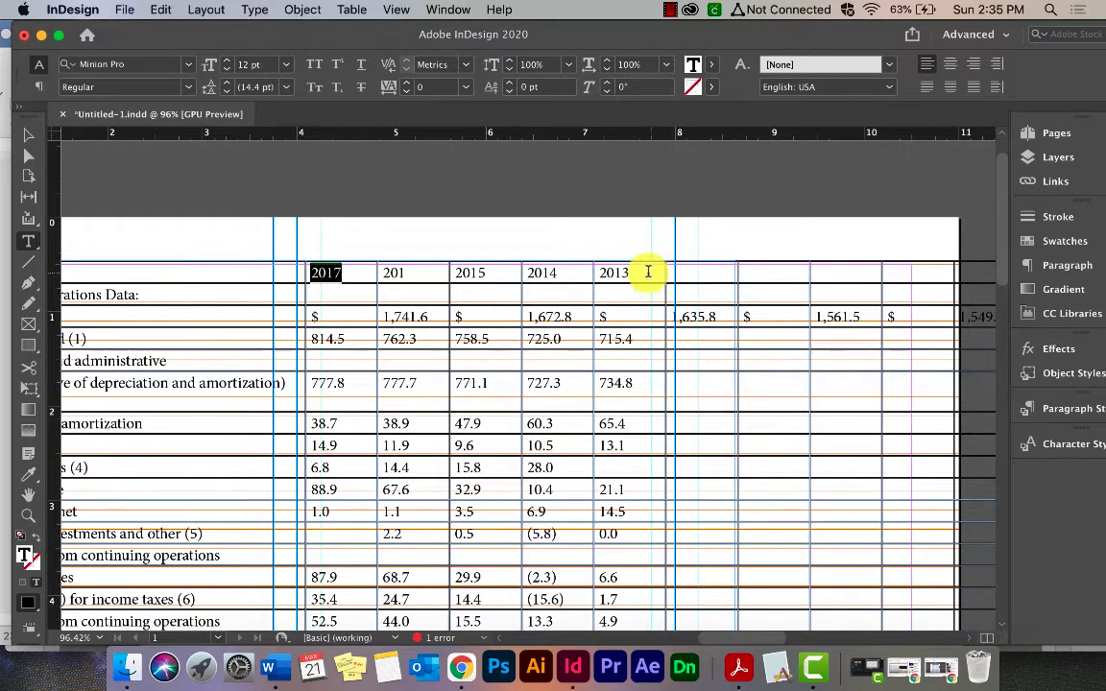
left_click(406, 273)
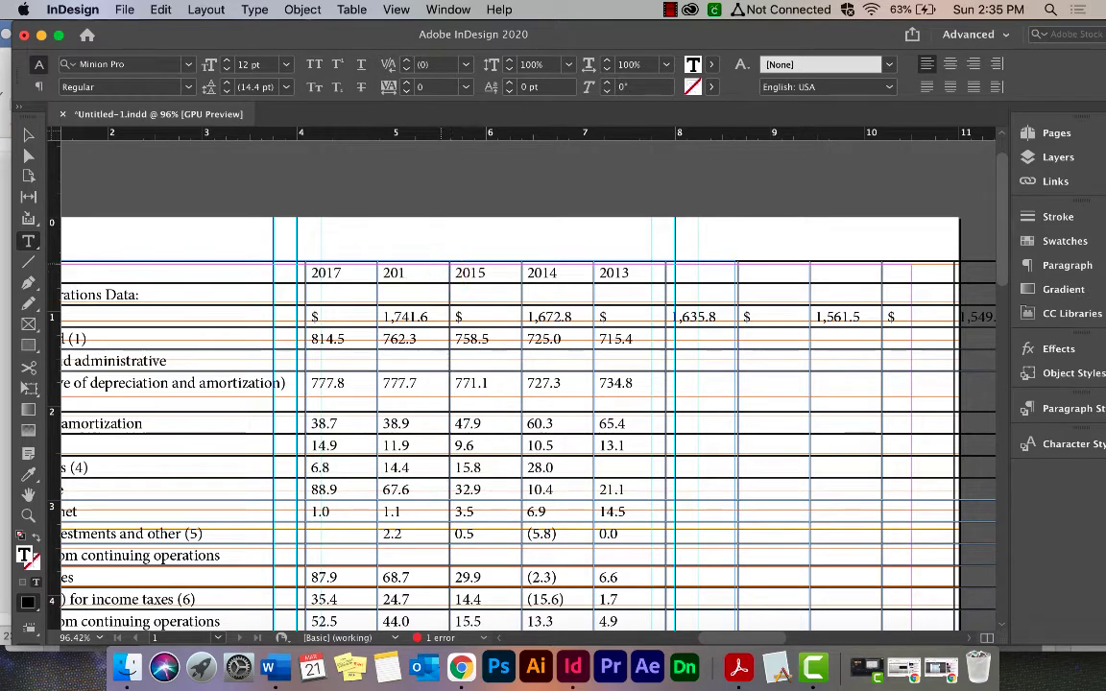
type("6")
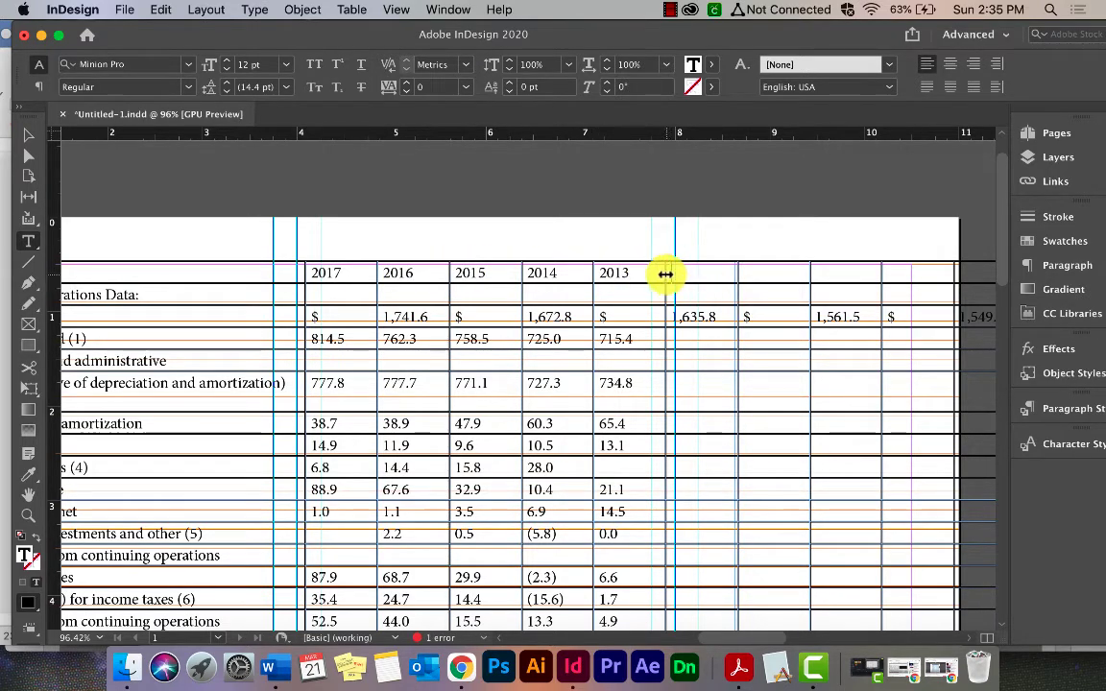
Step: Merge the five empty header-row cells after 2013 into one cell and return to the preview without guides
scroll(696, 272, "right", 1)
scroll(696, 272, "down", 1)
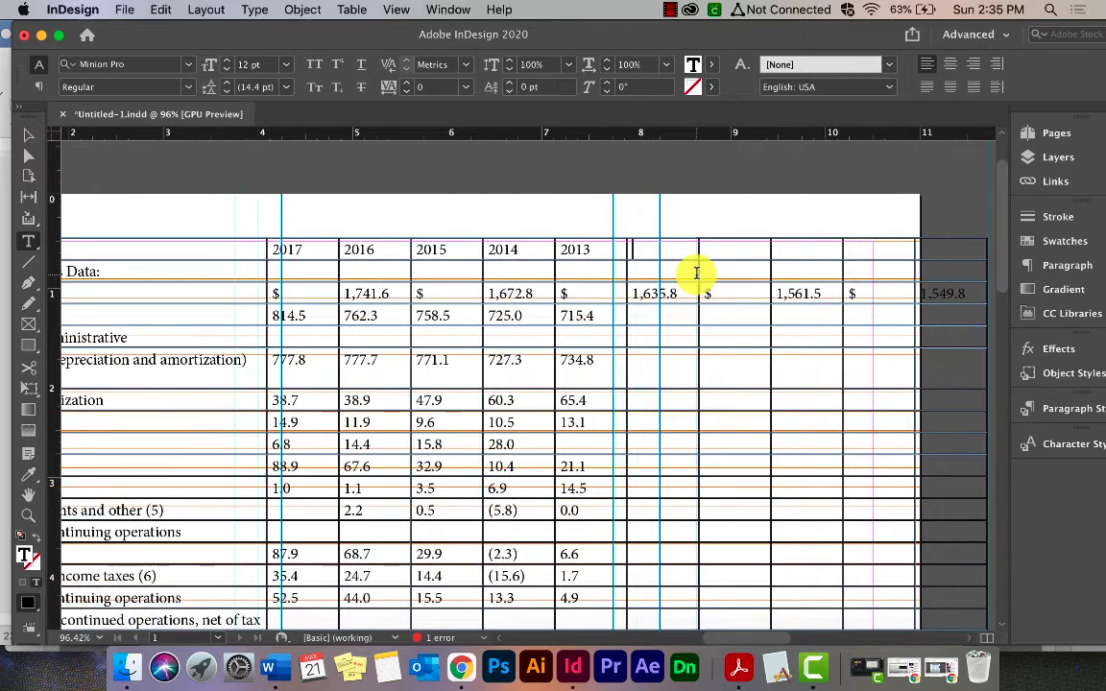
left_click_drag(859, 238, 954, 245)
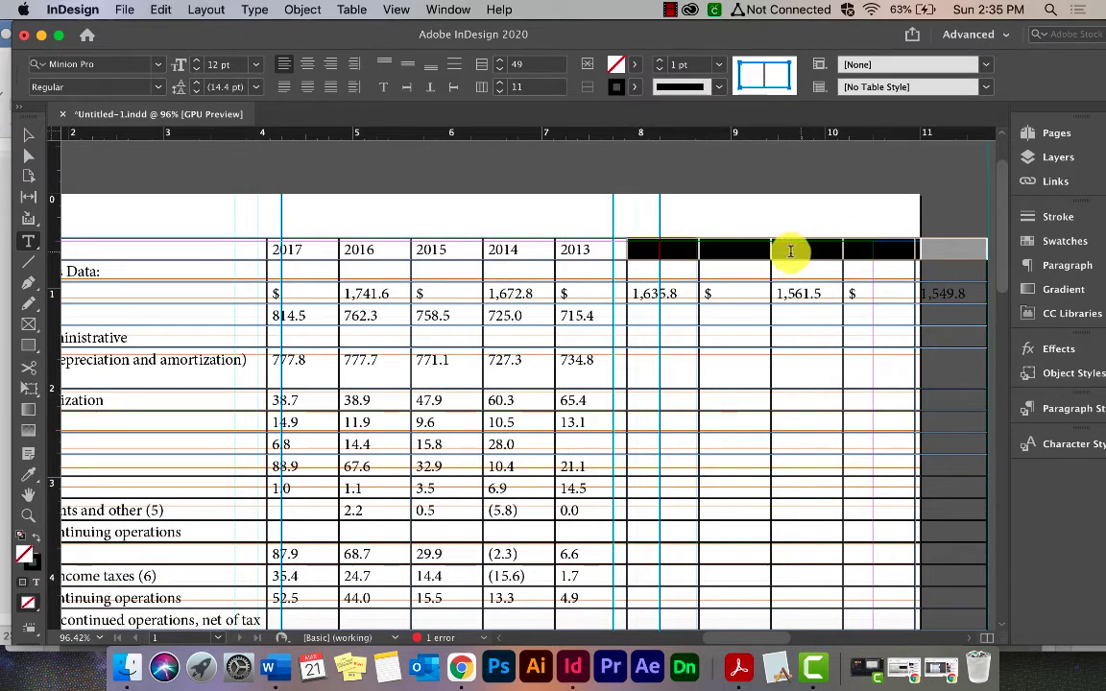
right_click(740, 253)
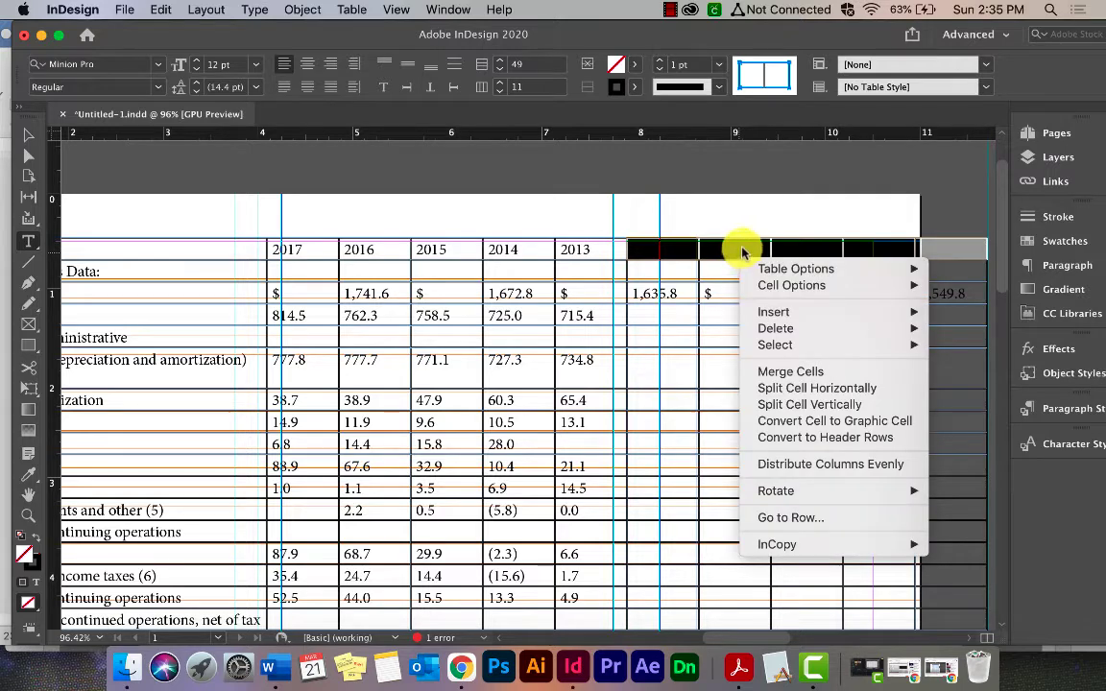
left_click(793, 371)
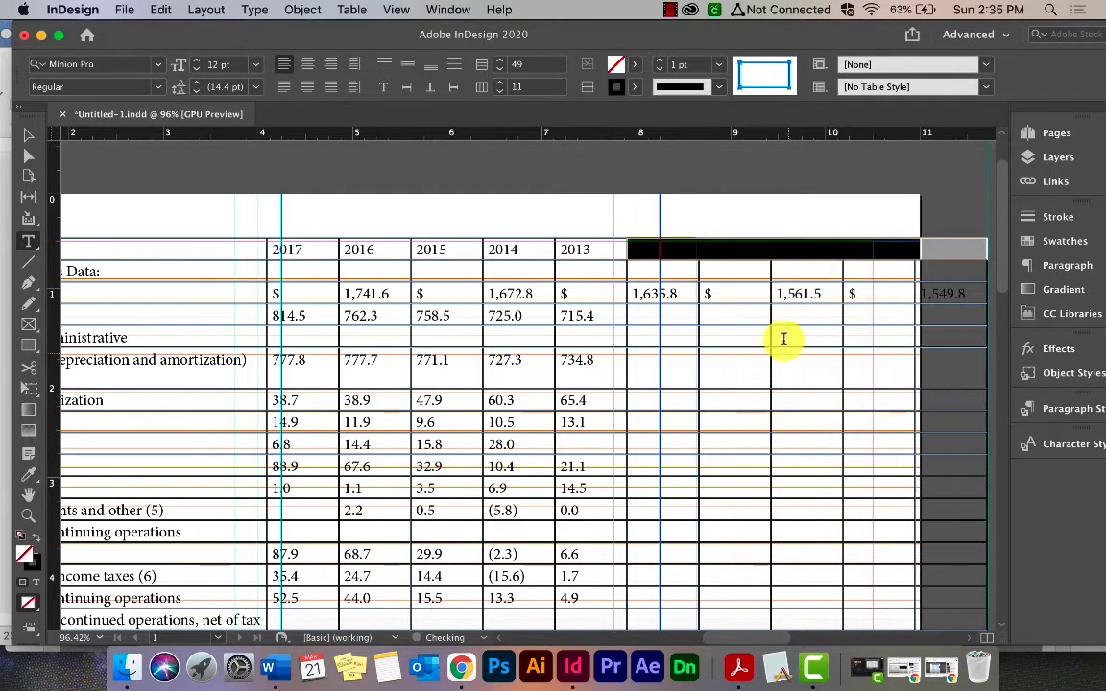
left_click(747, 252)
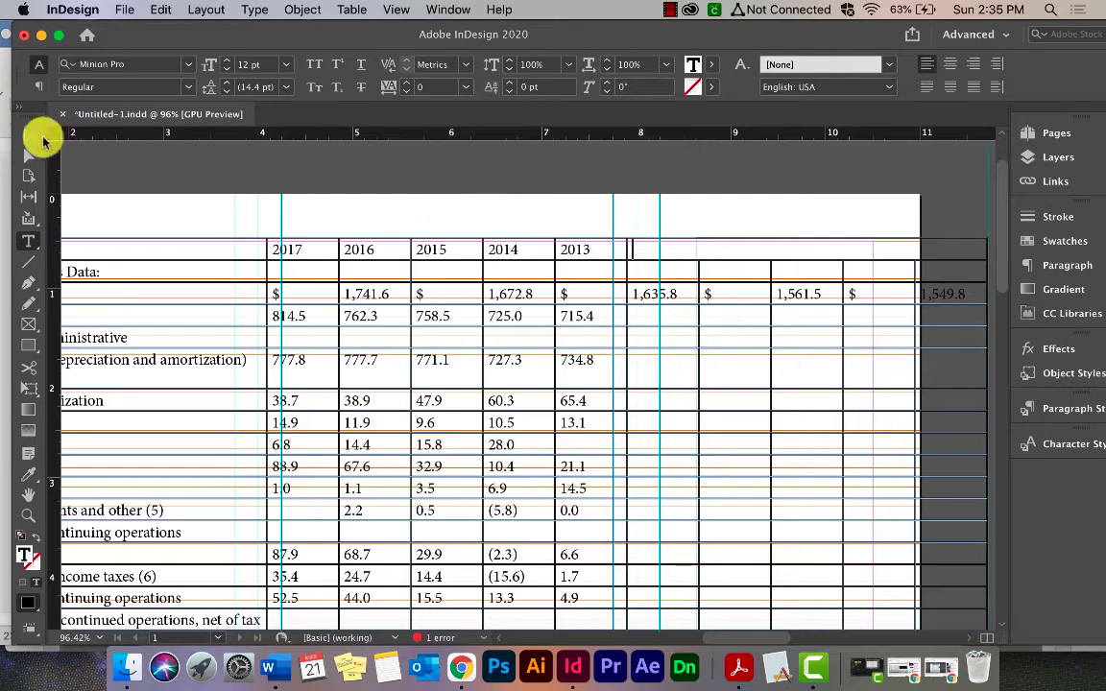
left_click(42, 140)
key("w")
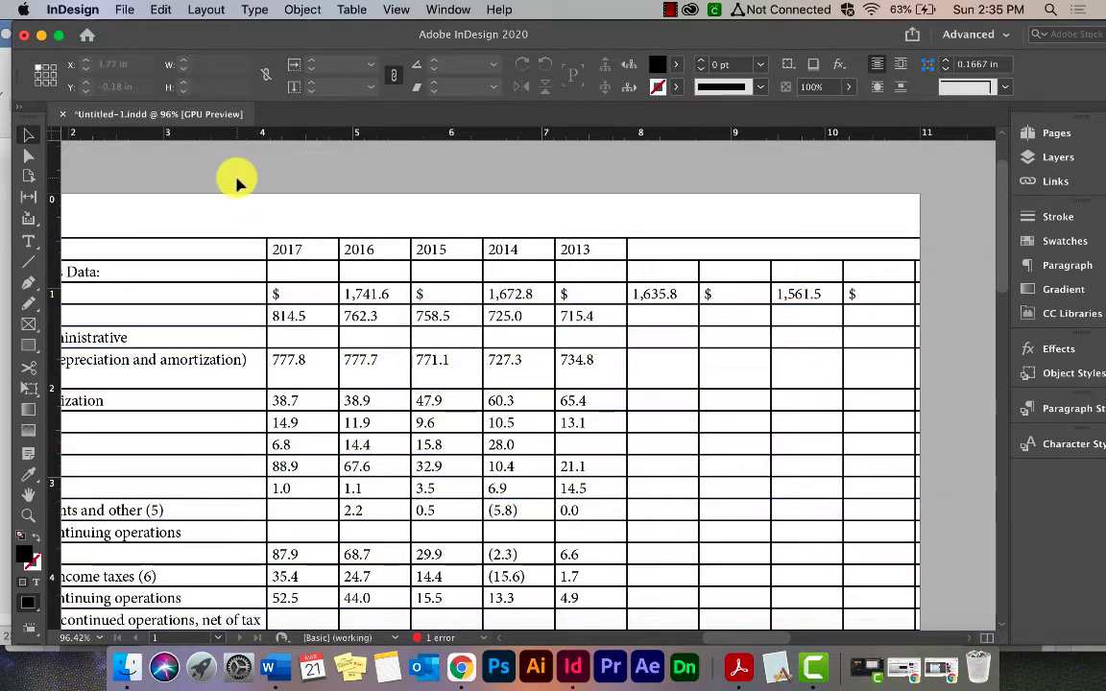
Step: Copy the misplaced (0.2) value into the 2017 column of the row Earnings (loss) from discontinued operations, net of tax
scroll(237, 182, "down", 4)
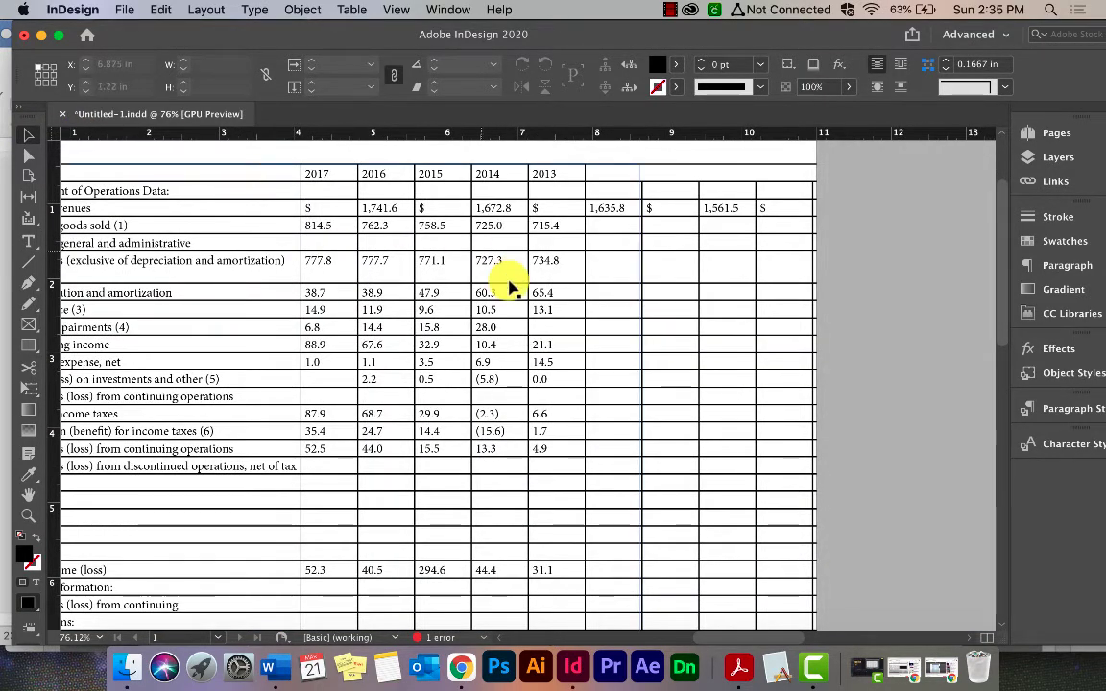
scroll(512, 286, "right", 3)
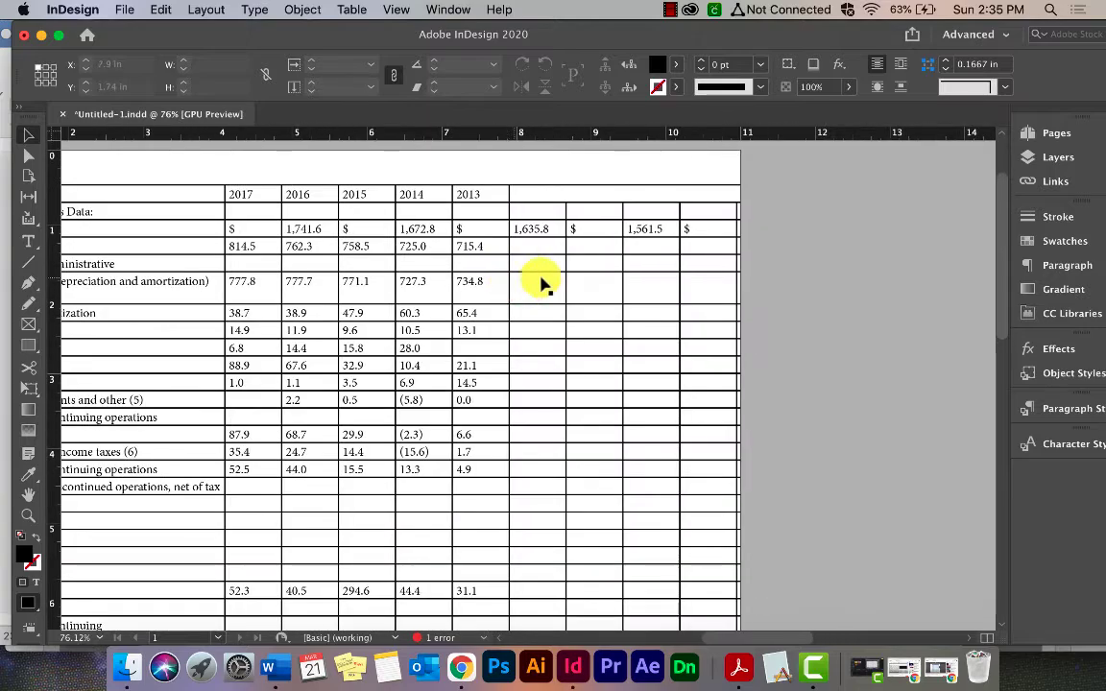
scroll(501, 486, "left", 5)
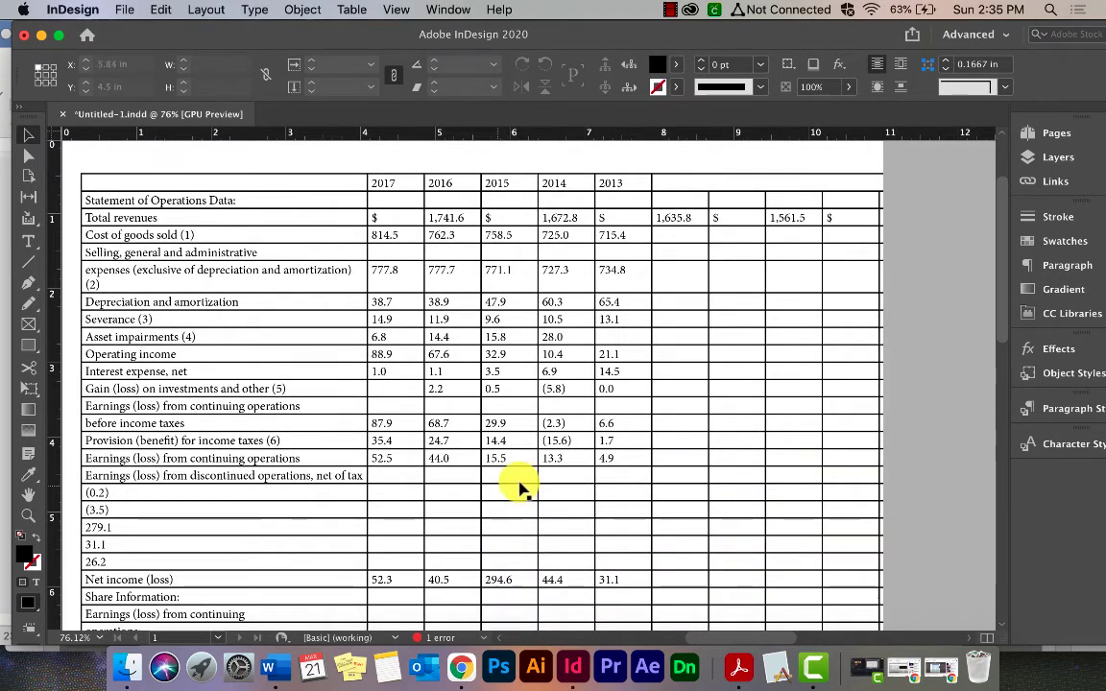
scroll(622, 455, "down", 2)
scroll(622, 455, "left", 2)
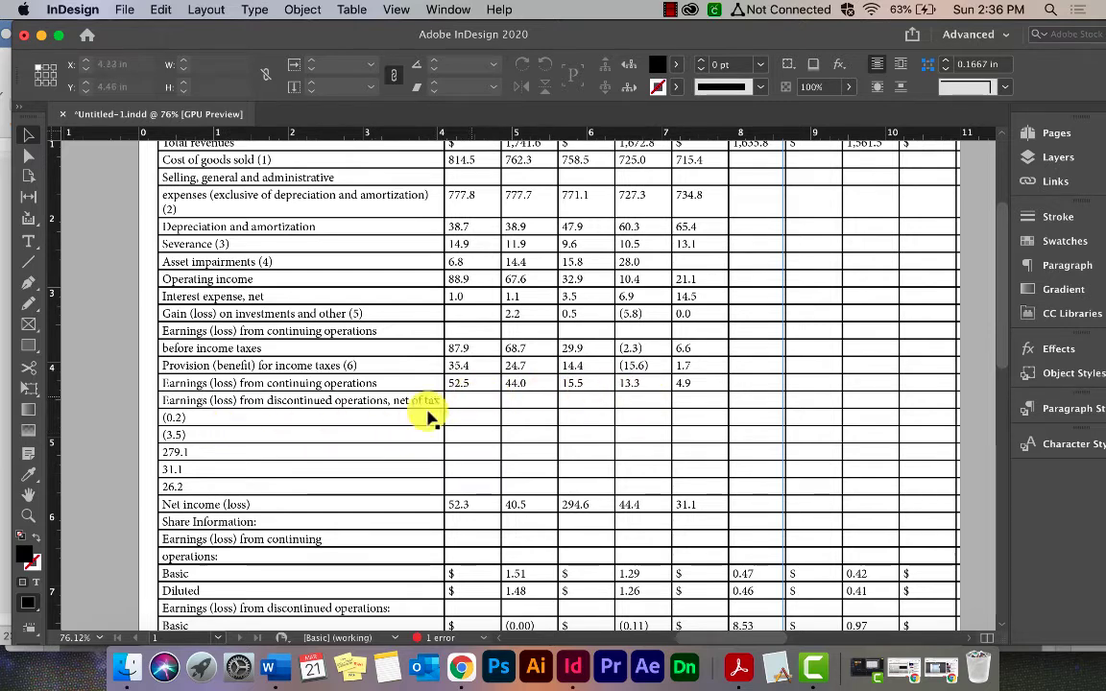
double_click(185, 419)
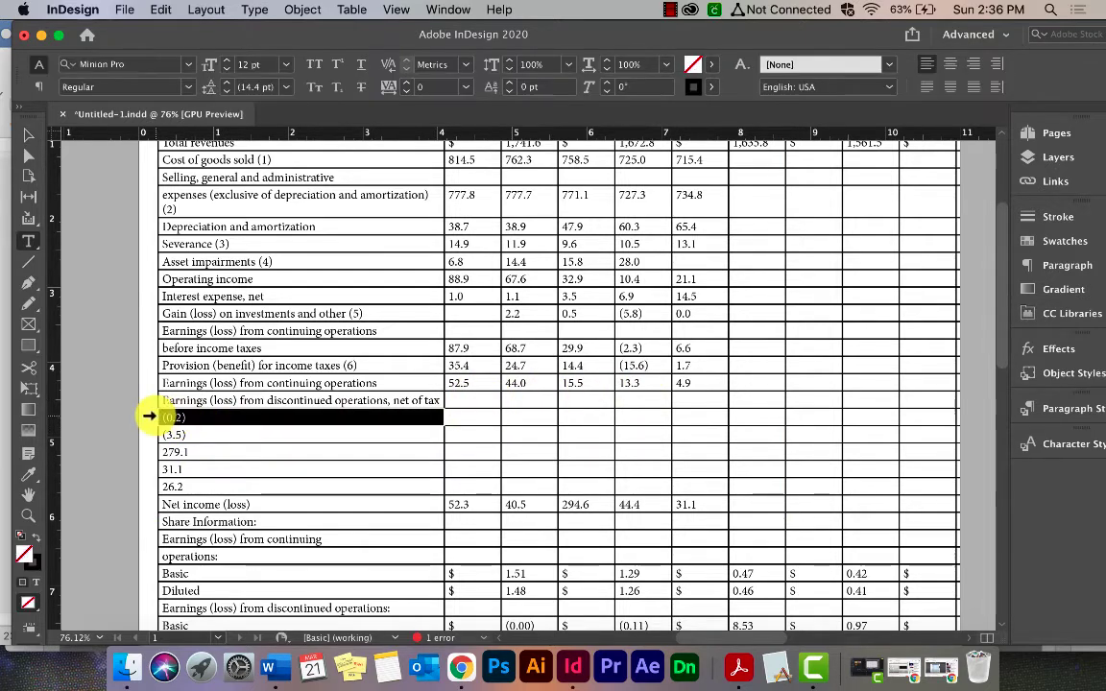
left_click(185, 417)
mouse_move(186, 416)
left_mouse_down()
mouse_move(101, 415)
mouse_move(164, 414)
left_mouse_up()
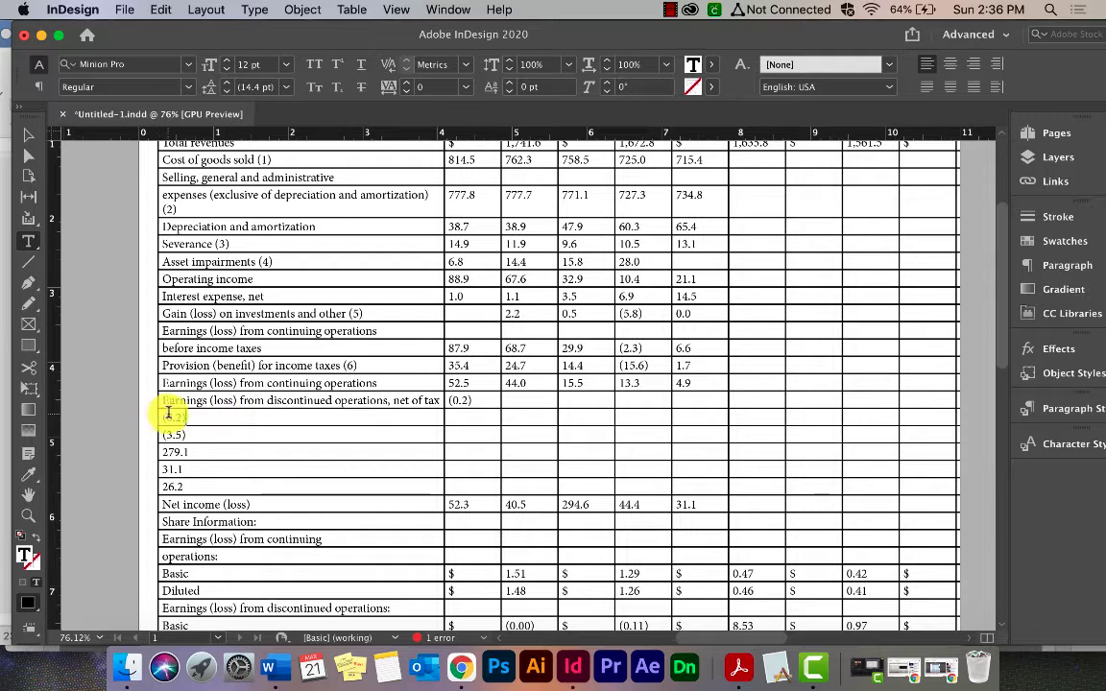
Step: Delete the leftover table row that holds only (0.2) in the label column
left_click_drag(168, 414, 981, 419)
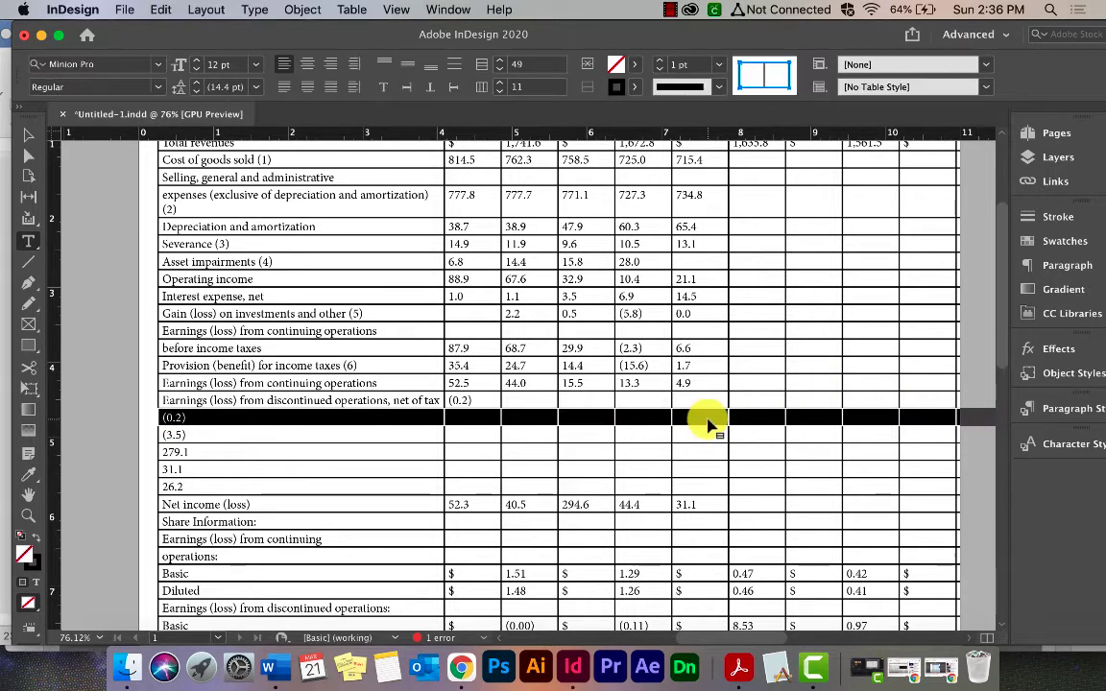
right_click(707, 425)
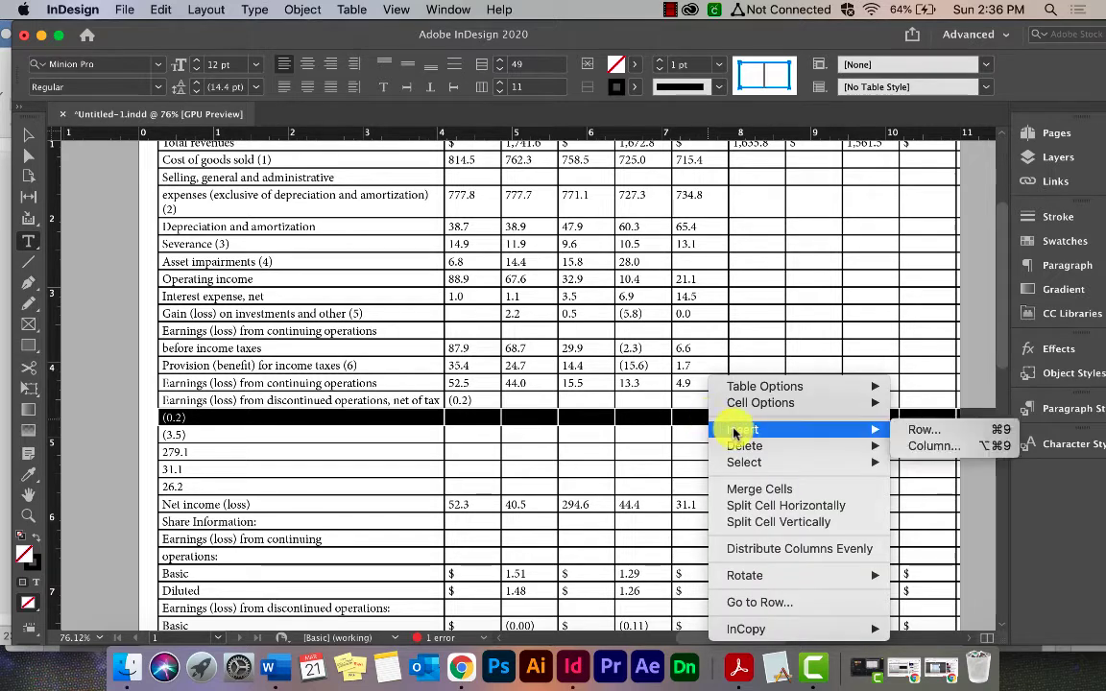
mouse_move(742, 445)
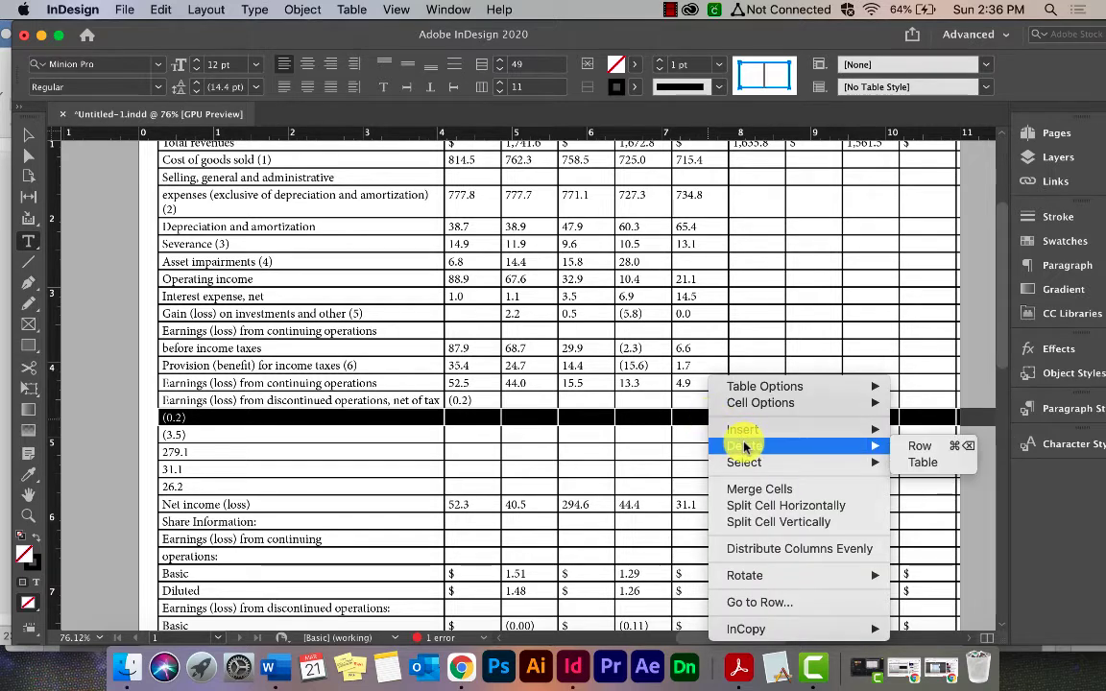
left_click(921, 446)
left_click(463, 445)
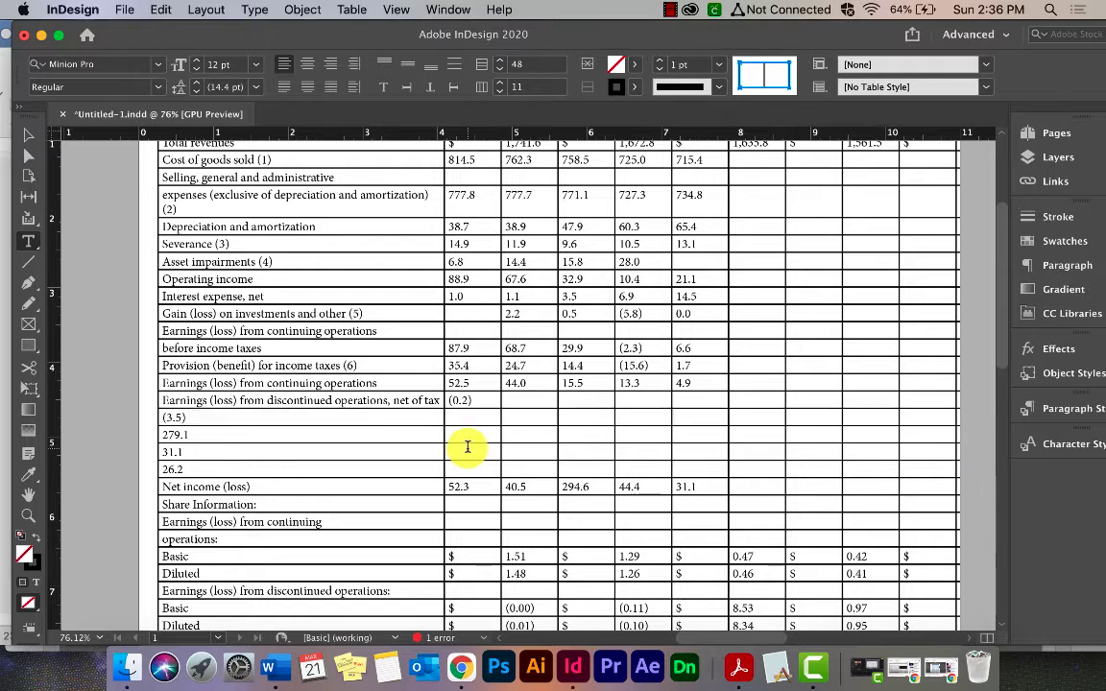
Step: Merge the six label cells from the first Basic row under Share Information through Net income (loss): into one cell
scroll(494, 449, "down", 3)
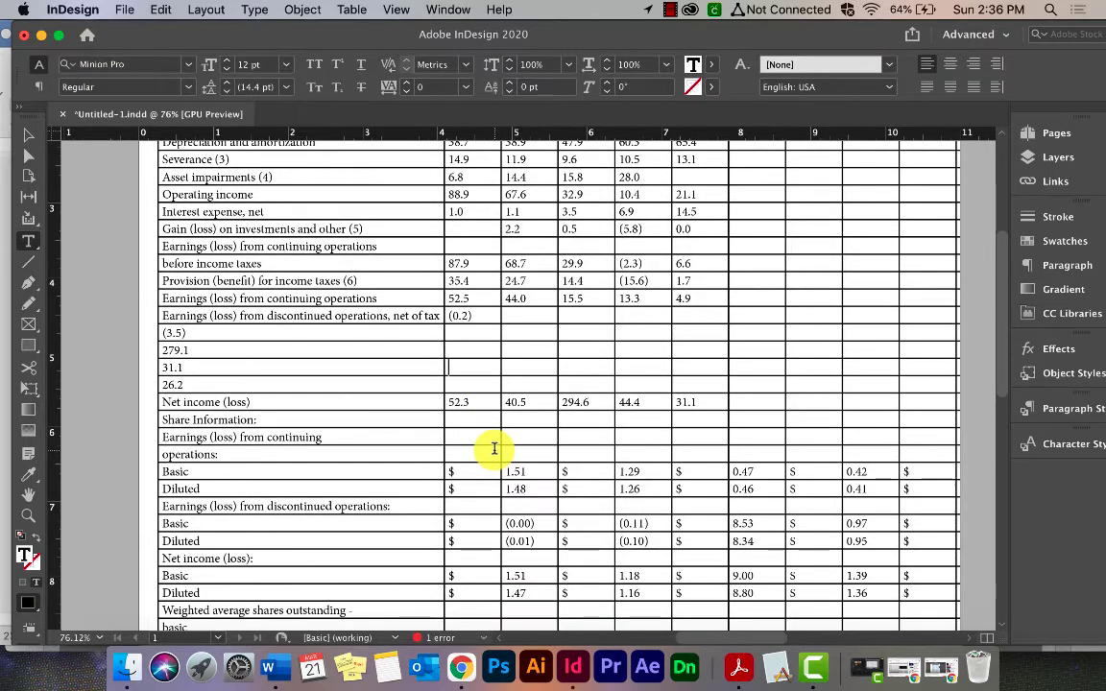
scroll(493, 448, "down", 1)
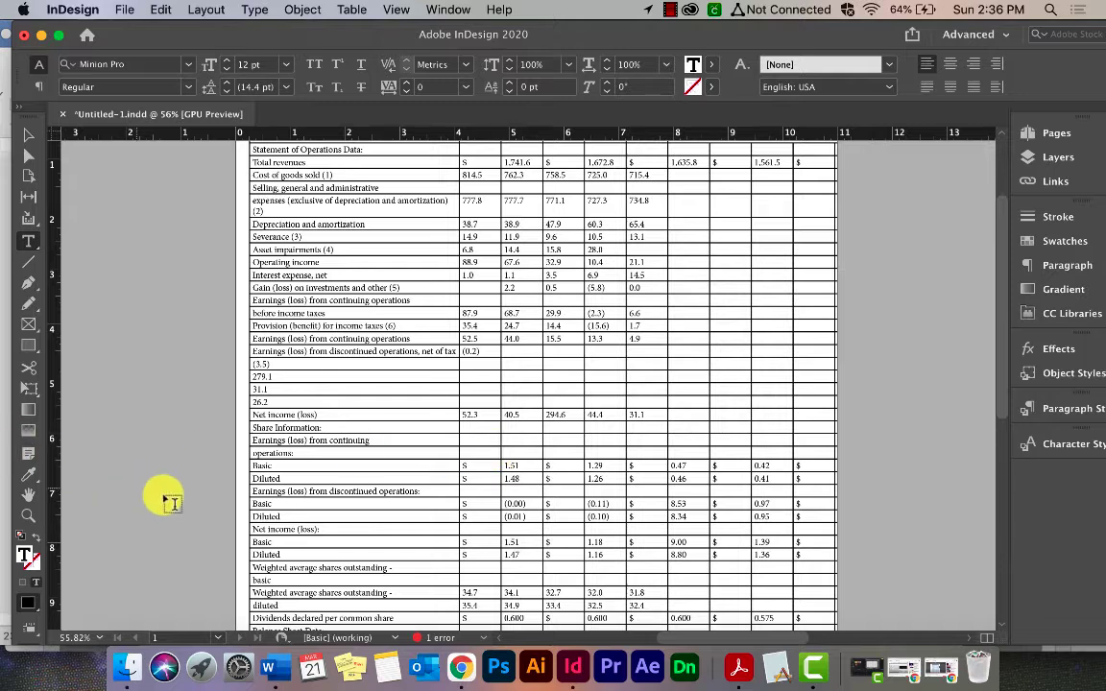
left_click_drag(257, 467, 277, 518)
right_click(281, 509)
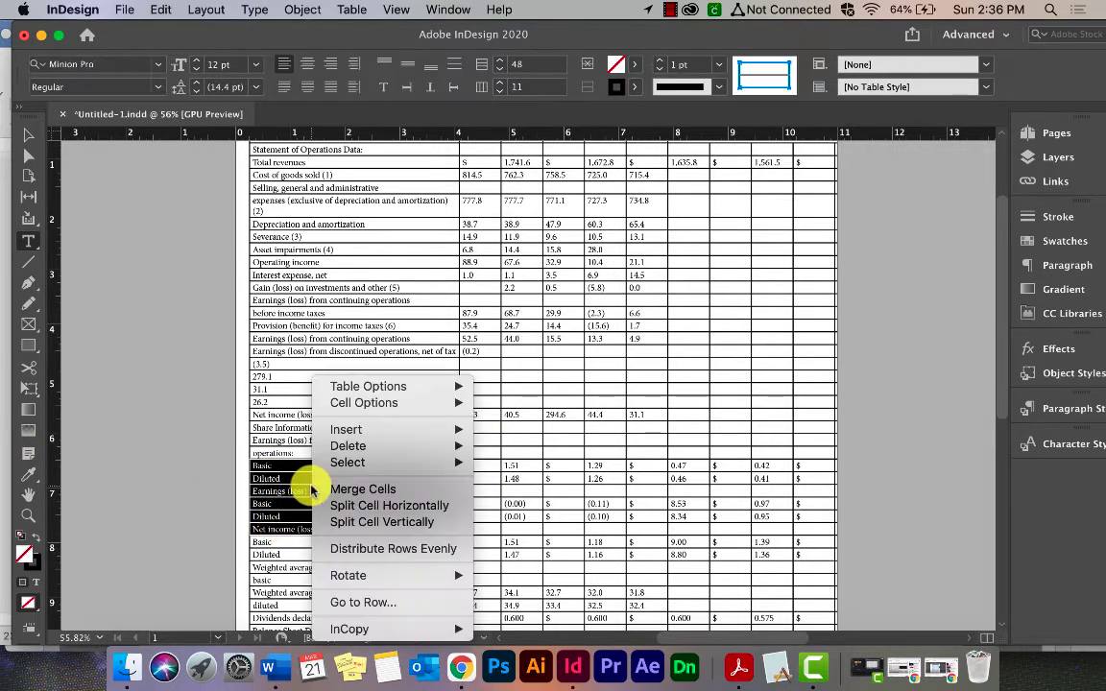
left_click(364, 490)
left_click(415, 493)
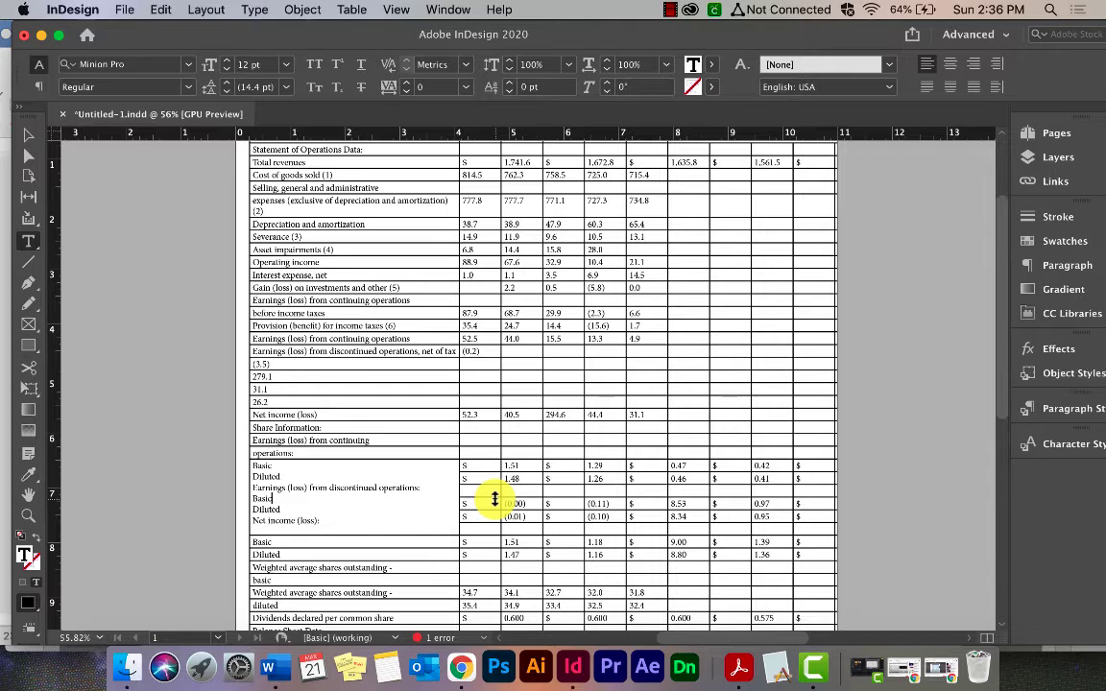
Step: Display the Table, Table Styles and Cell Styles panels and dock them with the other collapsed panels
scroll(494, 499, "down", 3)
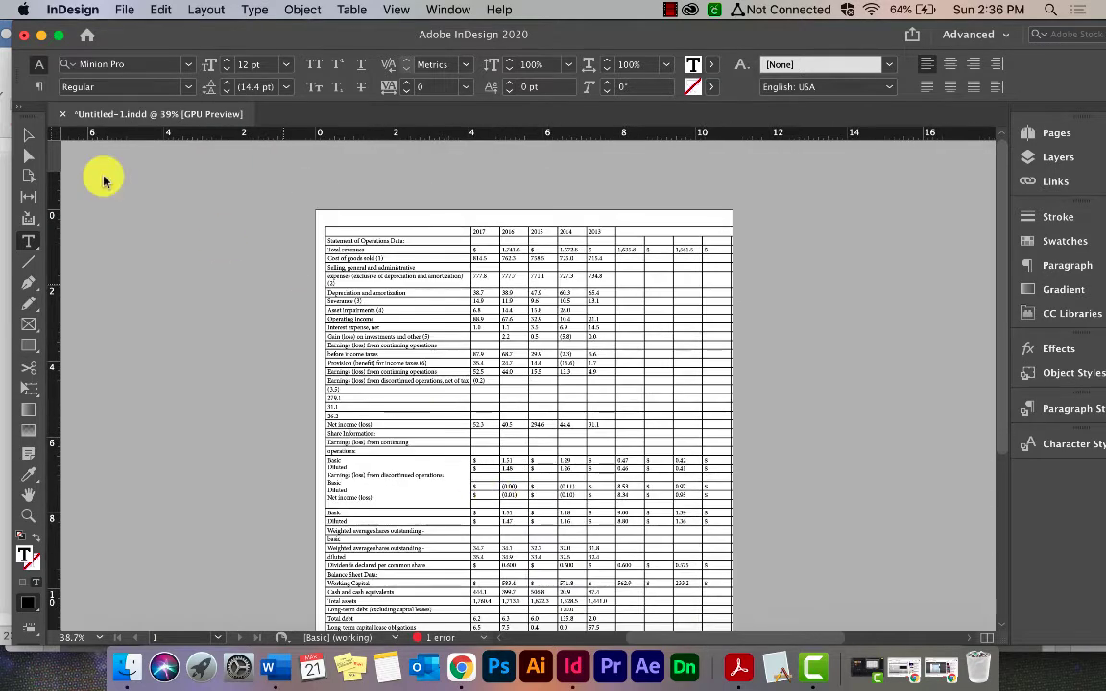
left_click(36, 138)
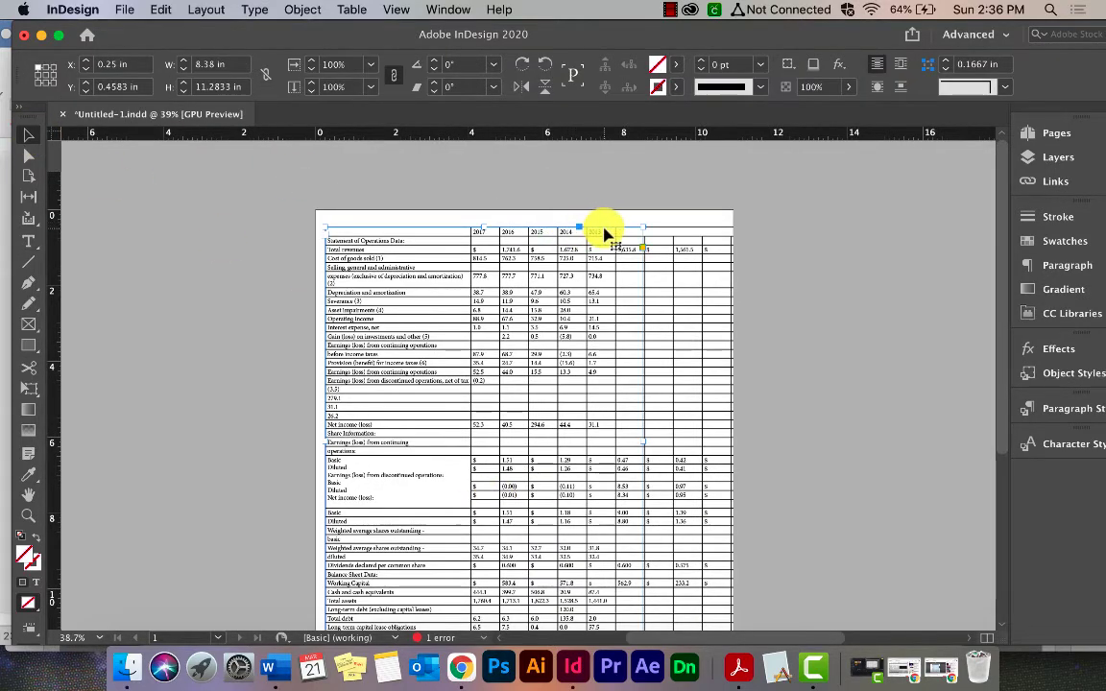
scroll(604, 228, "up", 2)
scroll(707, 264, "up", 1)
left_click(443, 10)
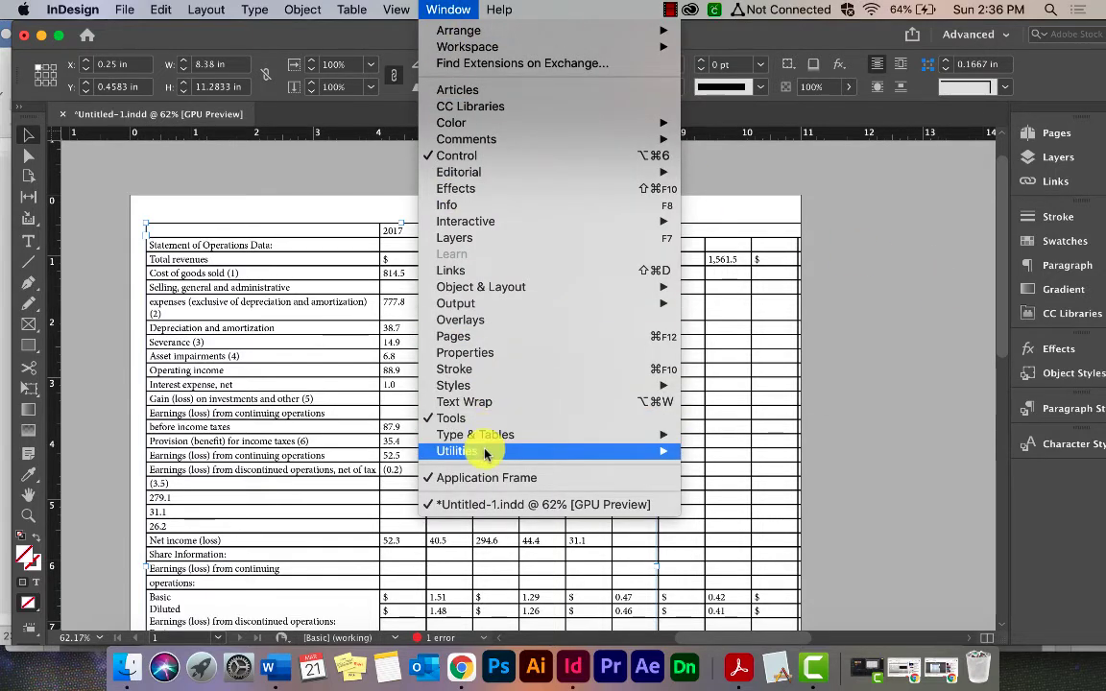
mouse_move(484, 435)
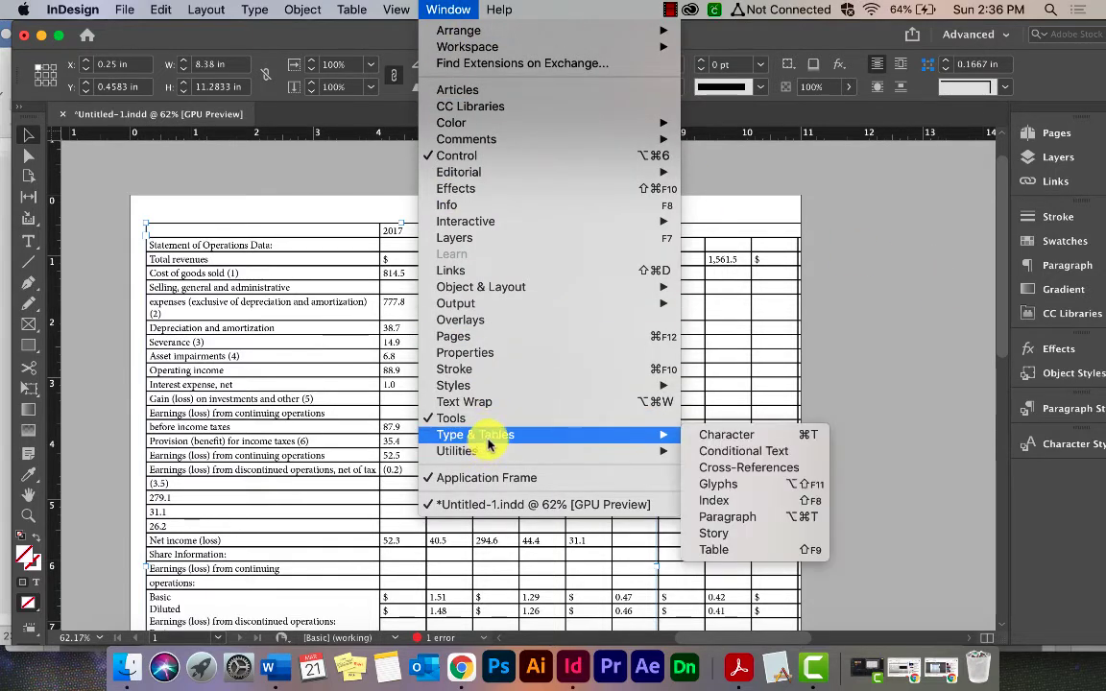
left_click(776, 551)
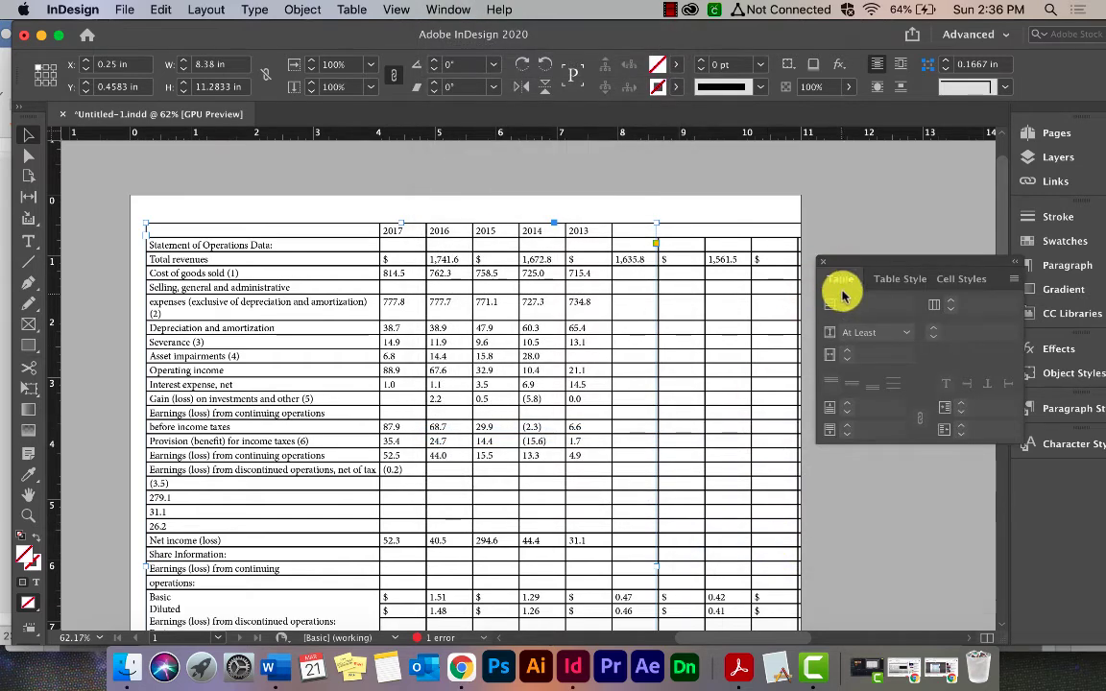
left_click(905, 280)
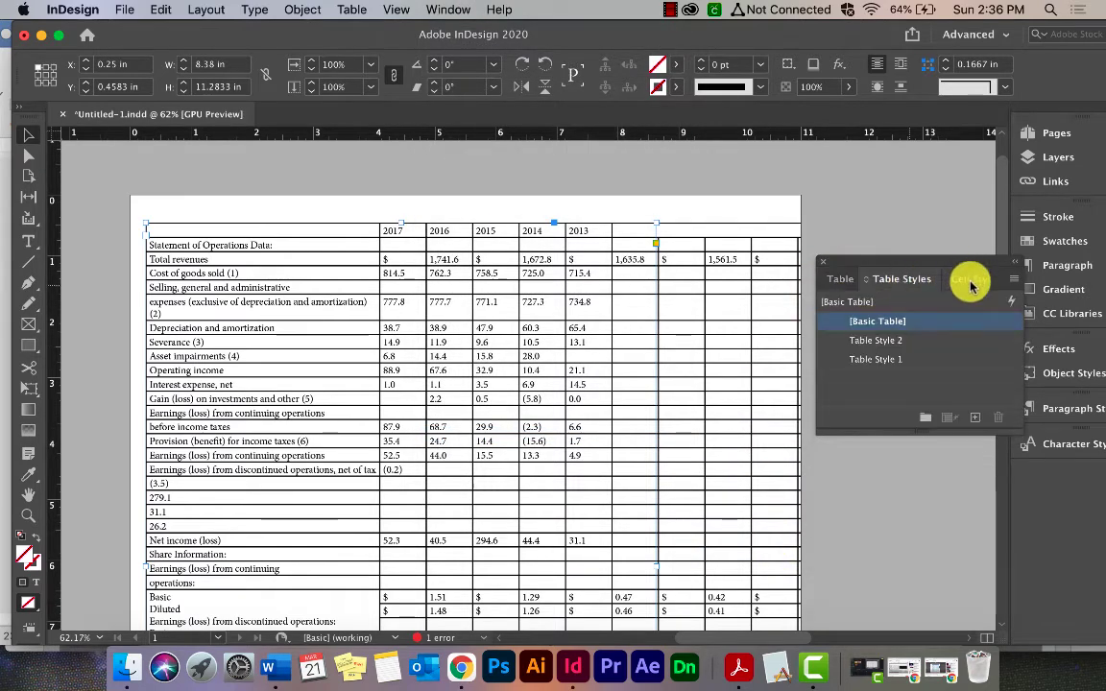
left_click(971, 280)
double_click(591, 242)
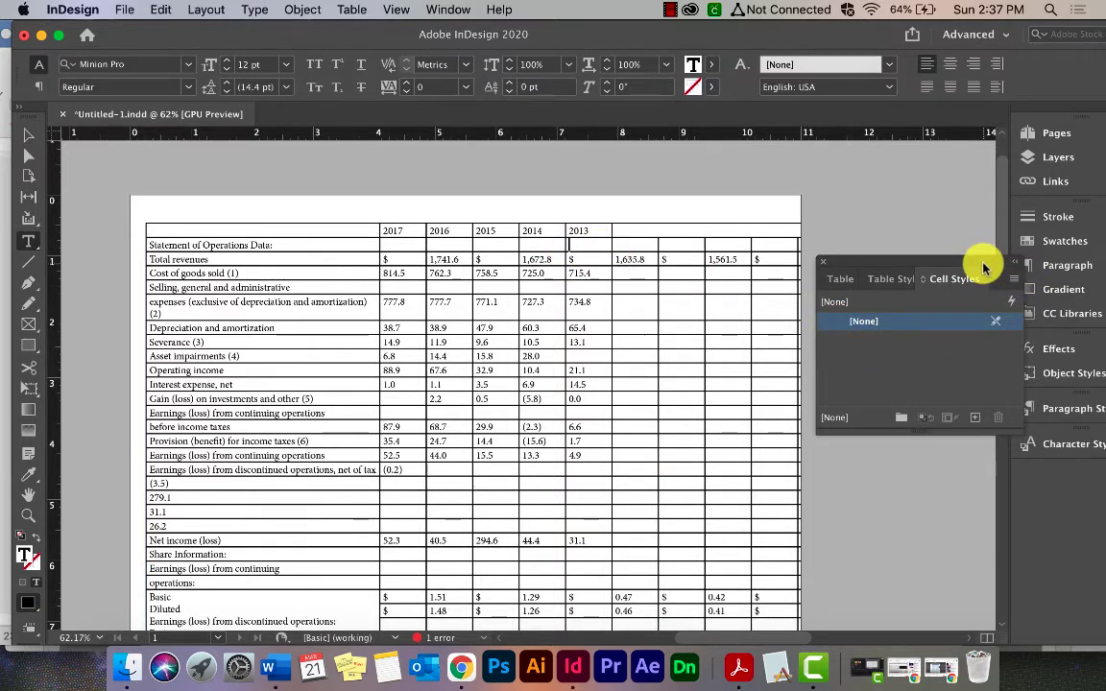
mouse_move(975, 259)
left_mouse_down()
mouse_move(983, 274)
mouse_move(970, 227)
mouse_move(1041, 237)
left_mouse_up()
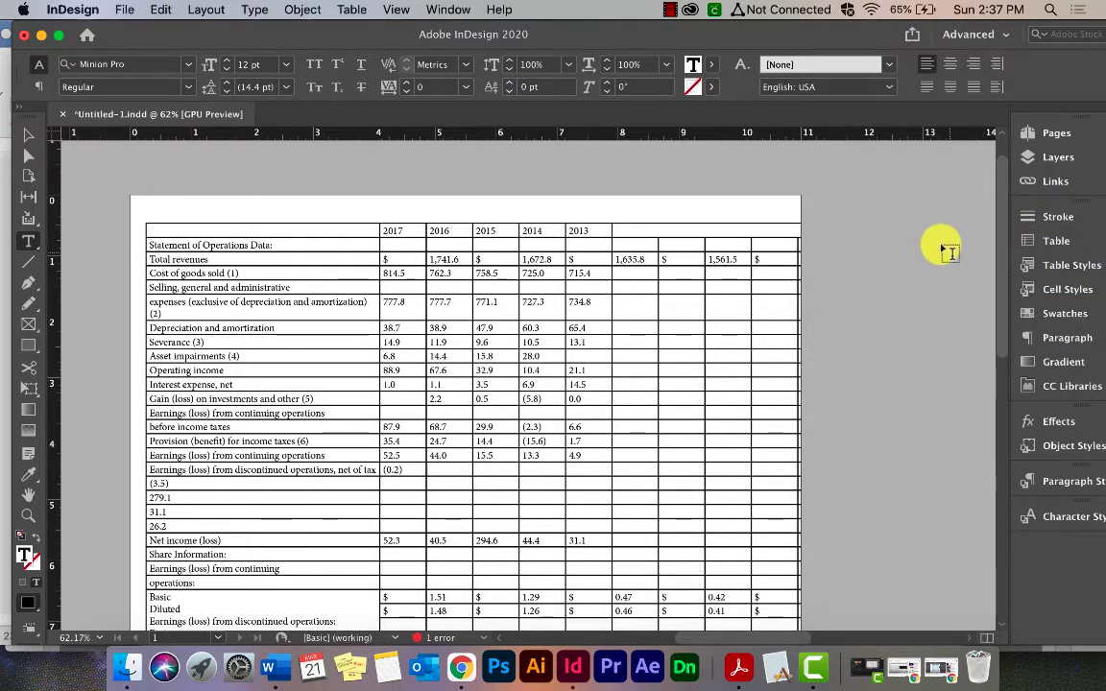
Step: Enlarge the swatch list and apply the teal swatch C=74 M=0 Y=24 K=20 as text color in the empty cell below 2013
left_click(1027, 314)
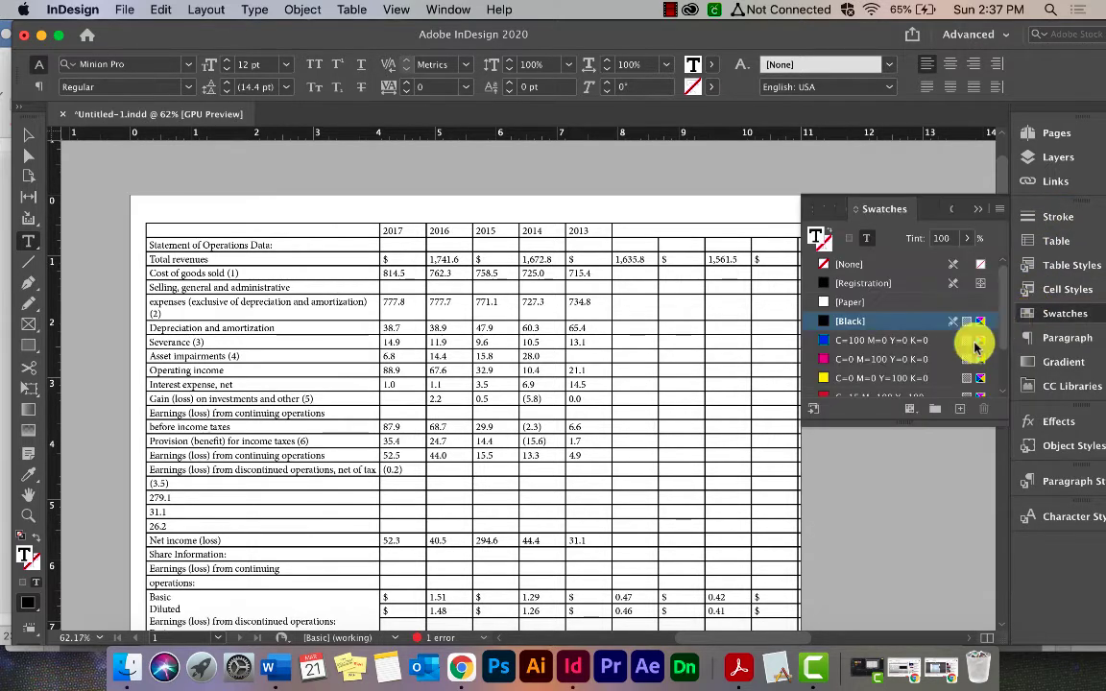
left_click_drag(908, 422, 913, 531)
left_click(921, 475)
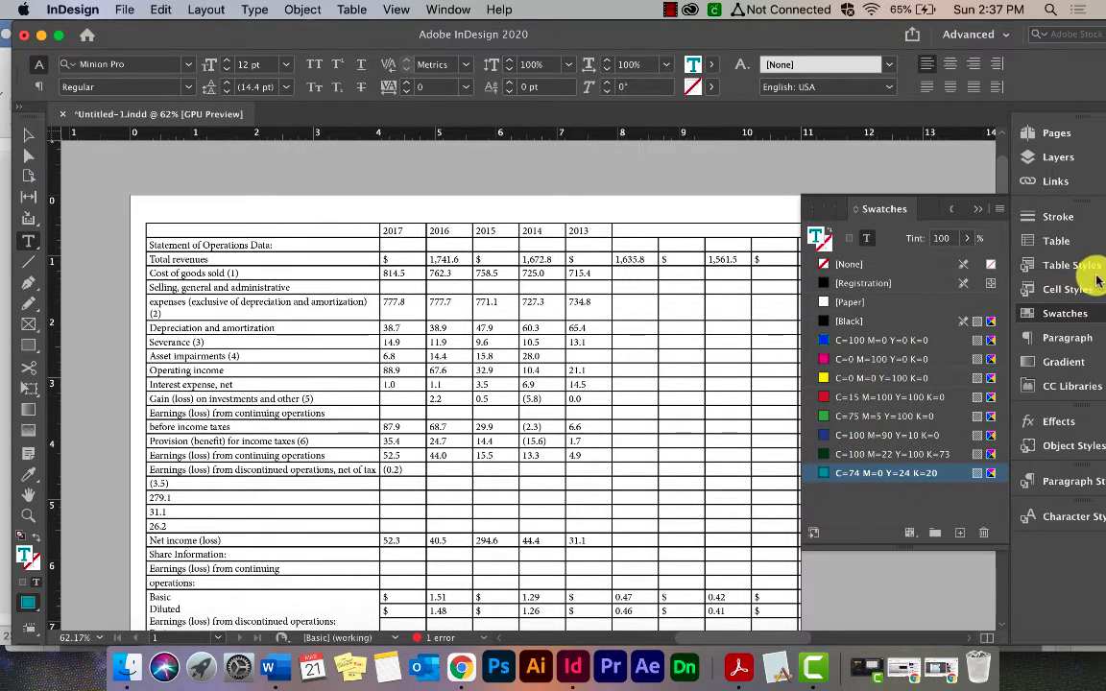
Step: Delete Table Style 2 and Table Style 1, replacing each with [Basic Table]
left_click(1053, 268)
left_click(1053, 269)
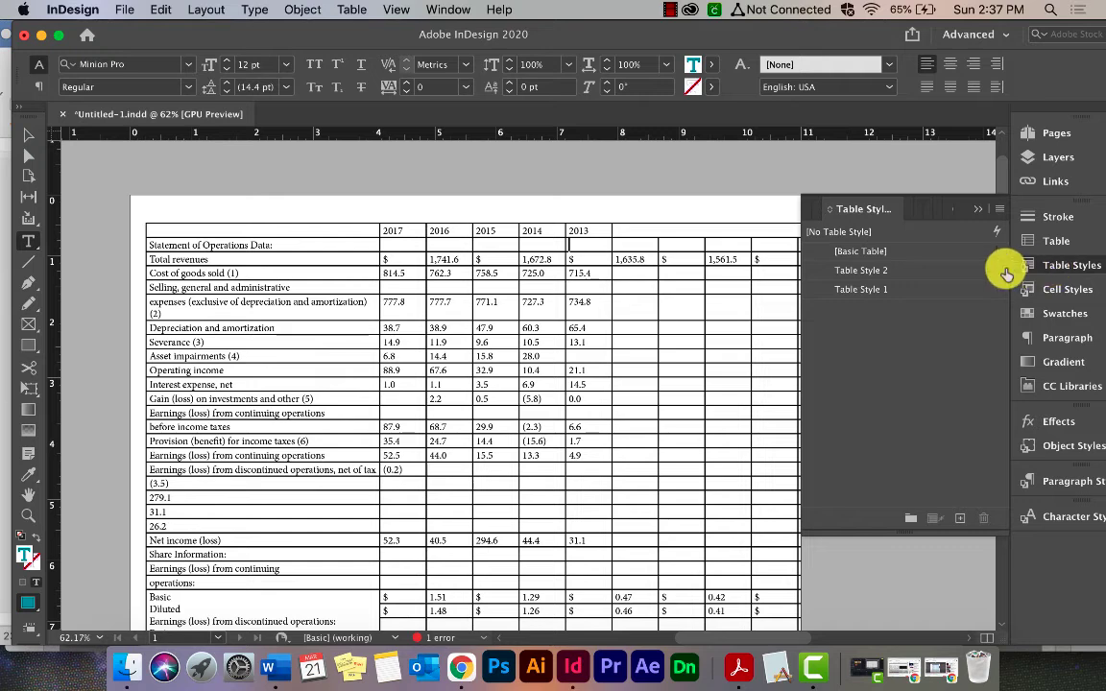
left_click(868, 269)
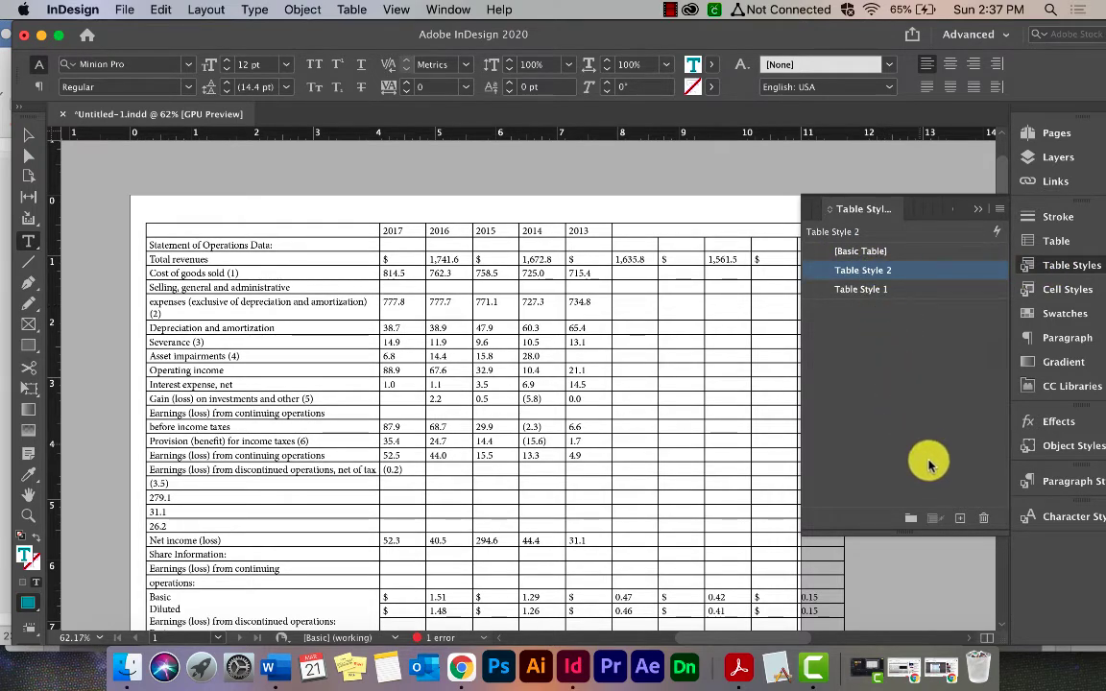
left_click(977, 521)
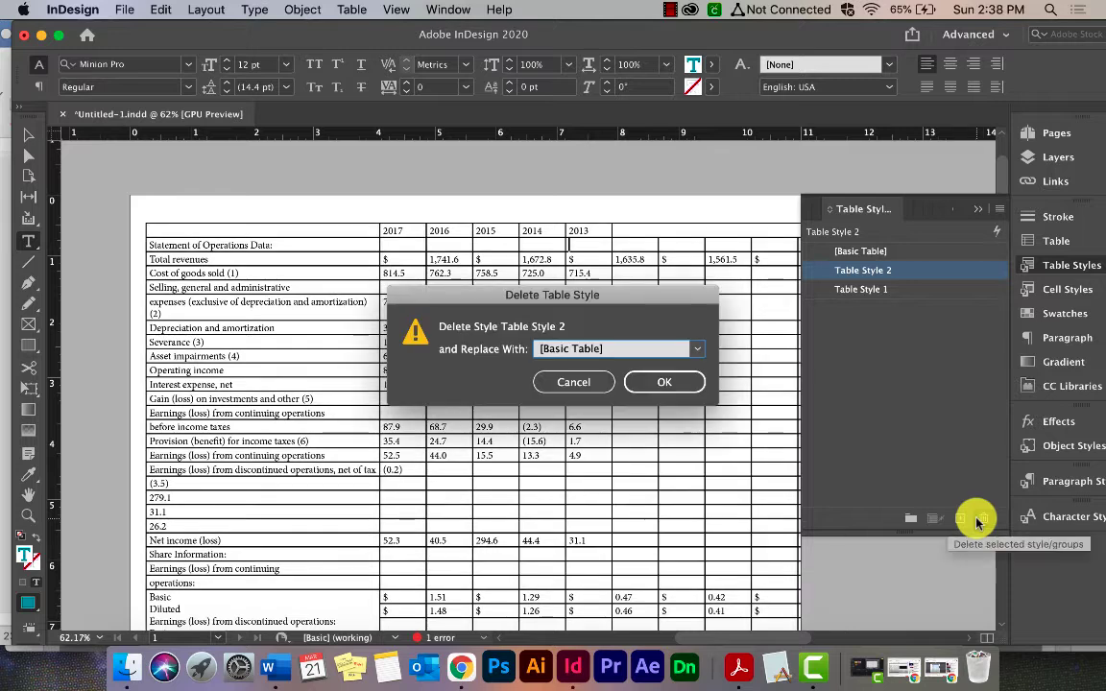
left_click(667, 380)
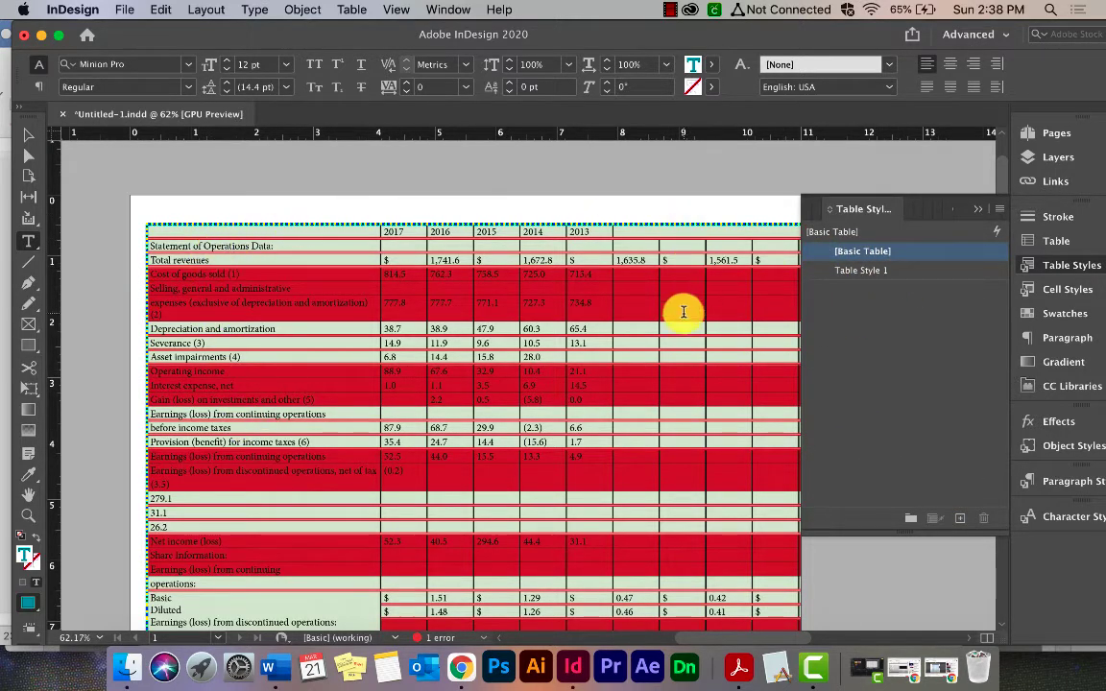
left_click(882, 270)
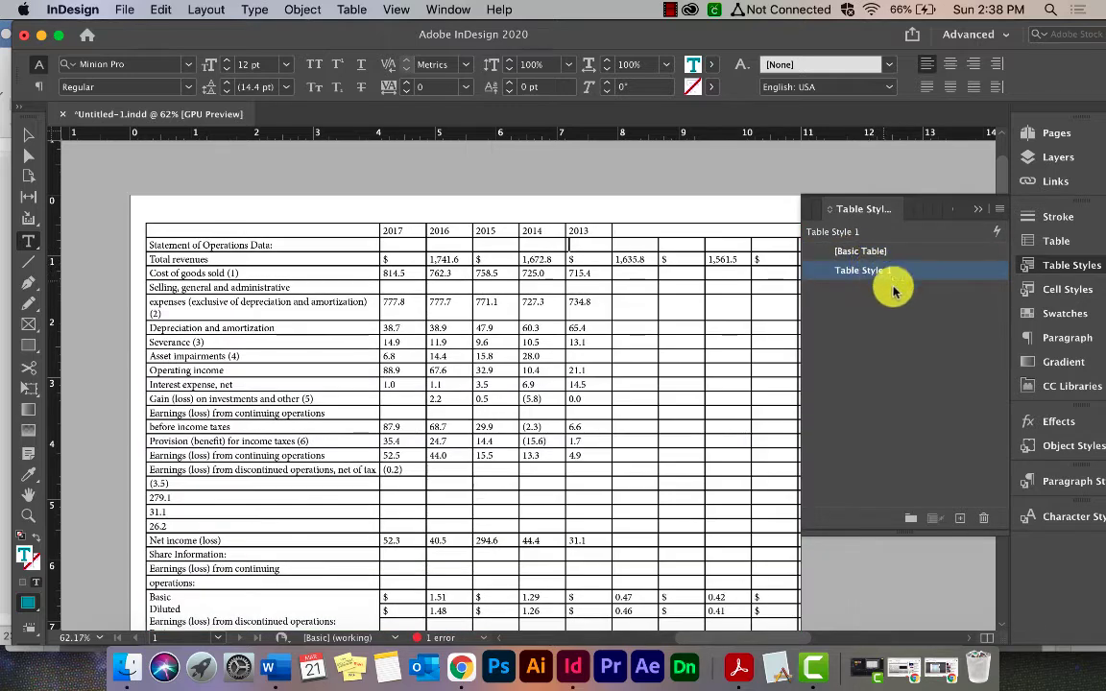
left_click(983, 518)
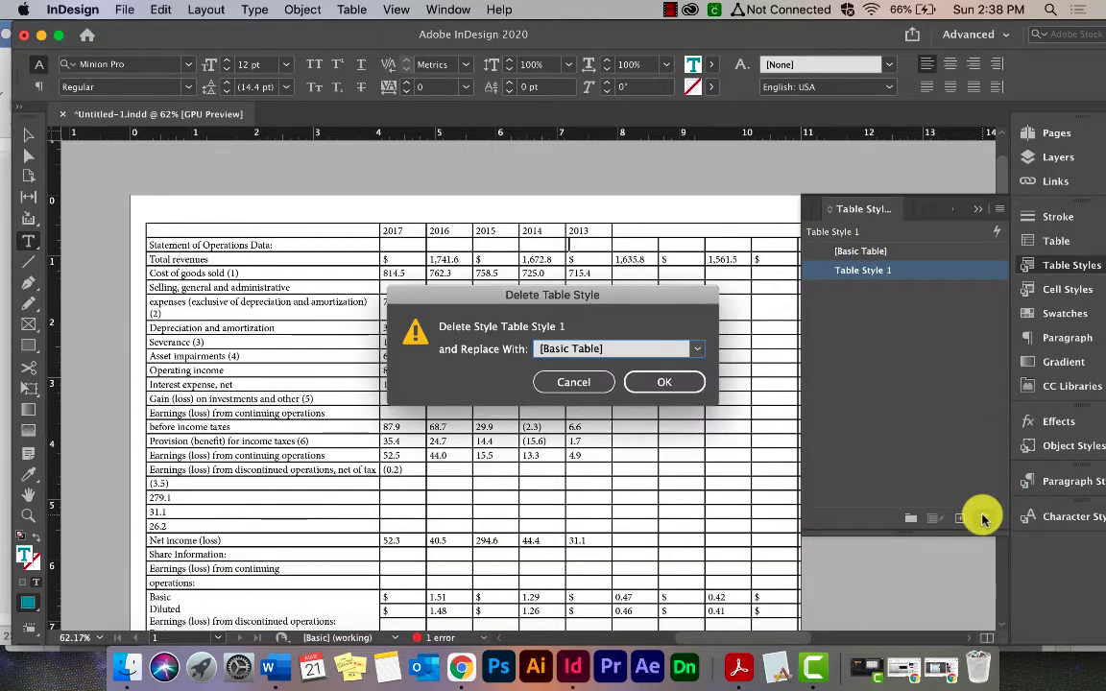
left_click(655, 383)
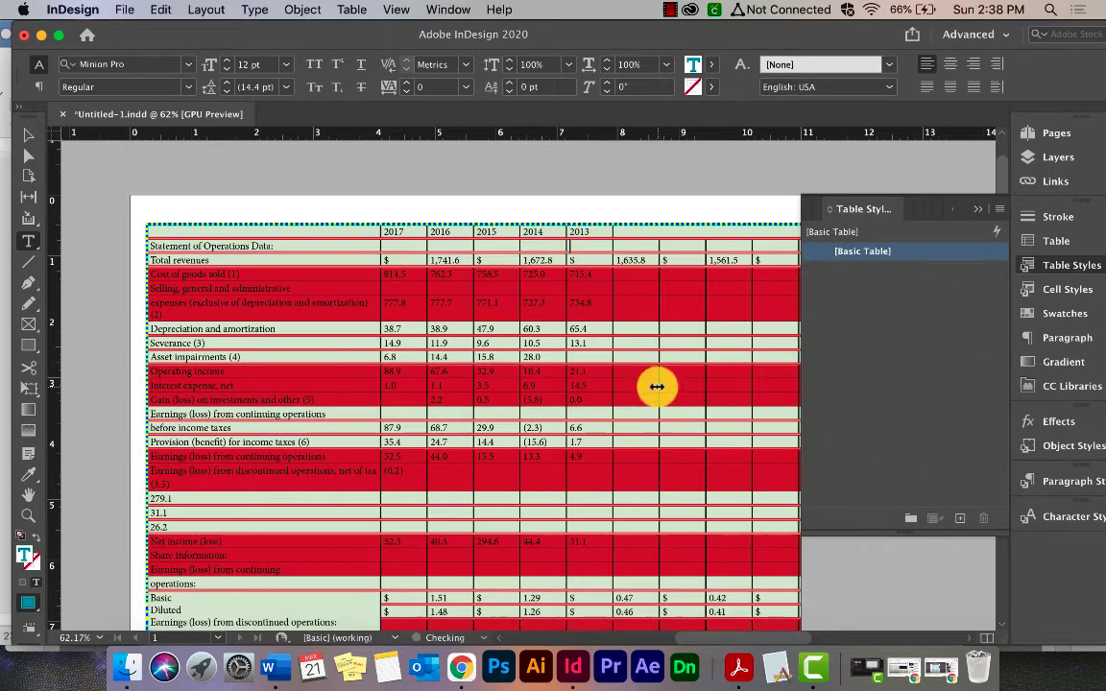
Step: Open the [Basic Table] style for editing and set its table border type to Dashed (3 and 2)
double_click(857, 254)
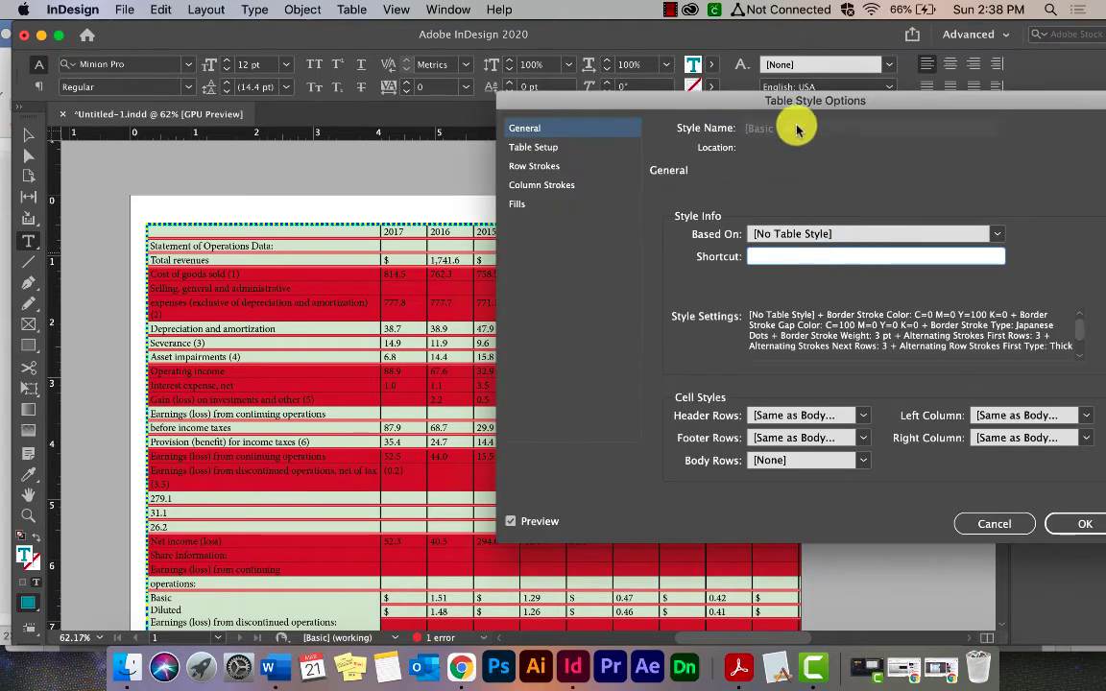
left_click_drag(804, 104, 677, 91)
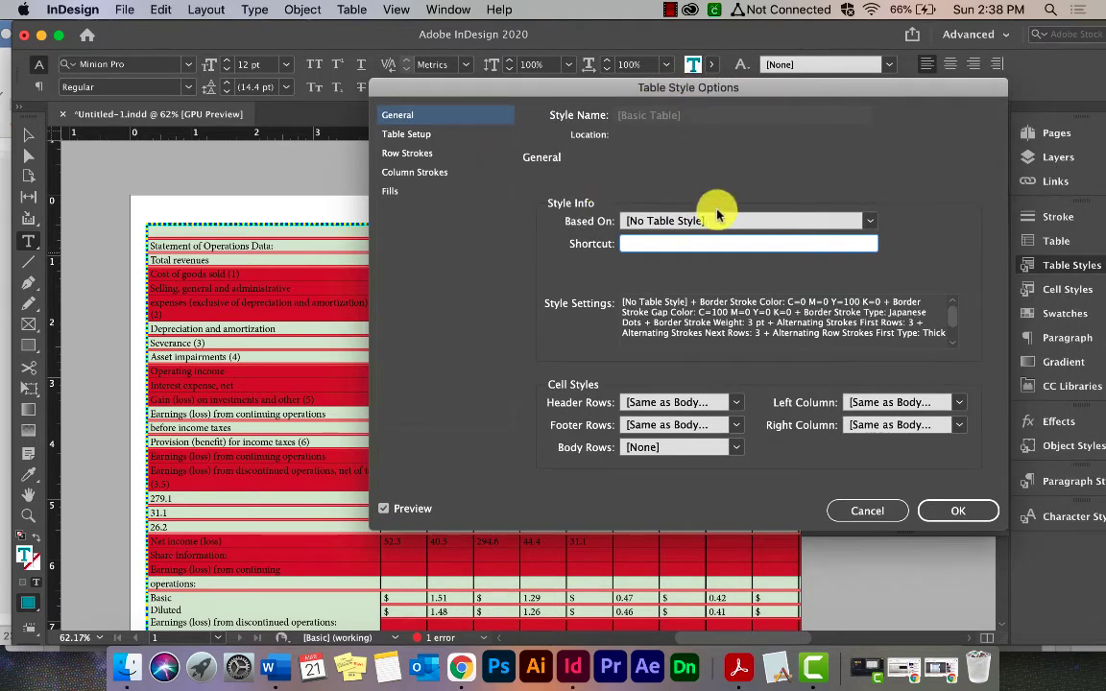
left_click(432, 137)
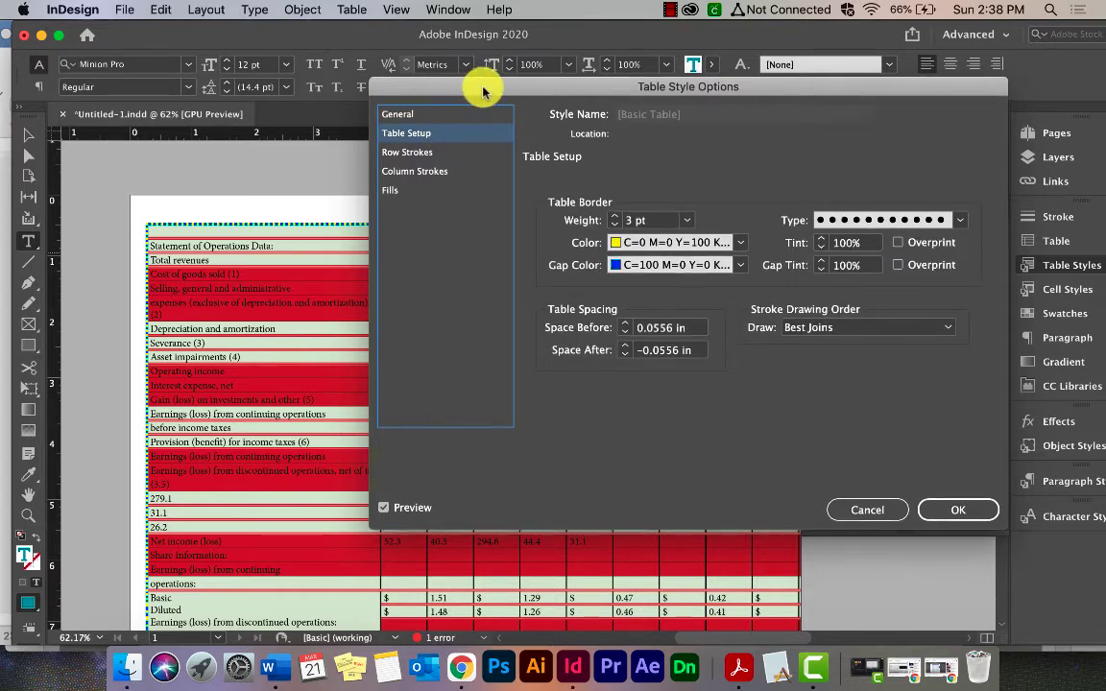
left_click_drag(485, 89, 574, 88)
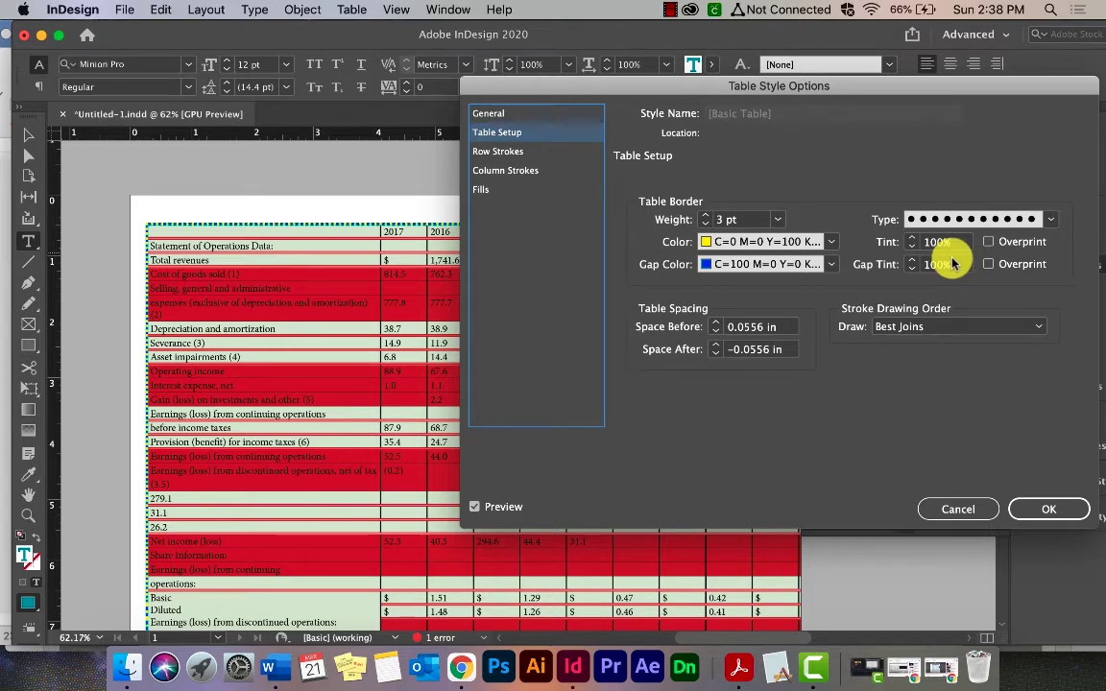
left_click(1050, 219)
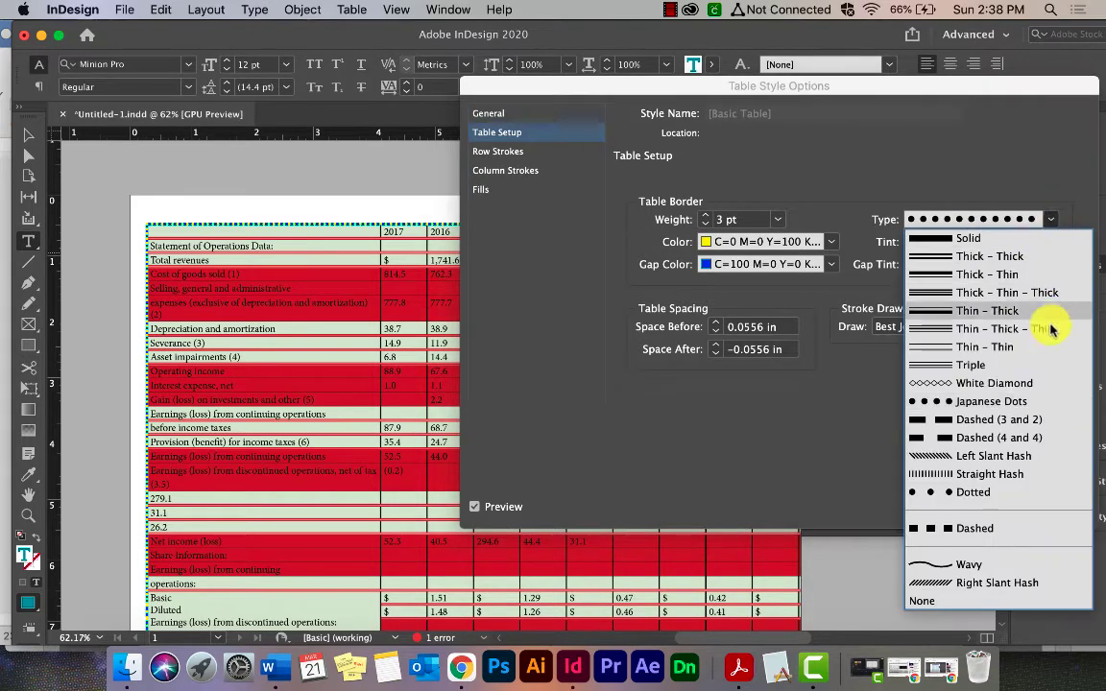
left_click(927, 419)
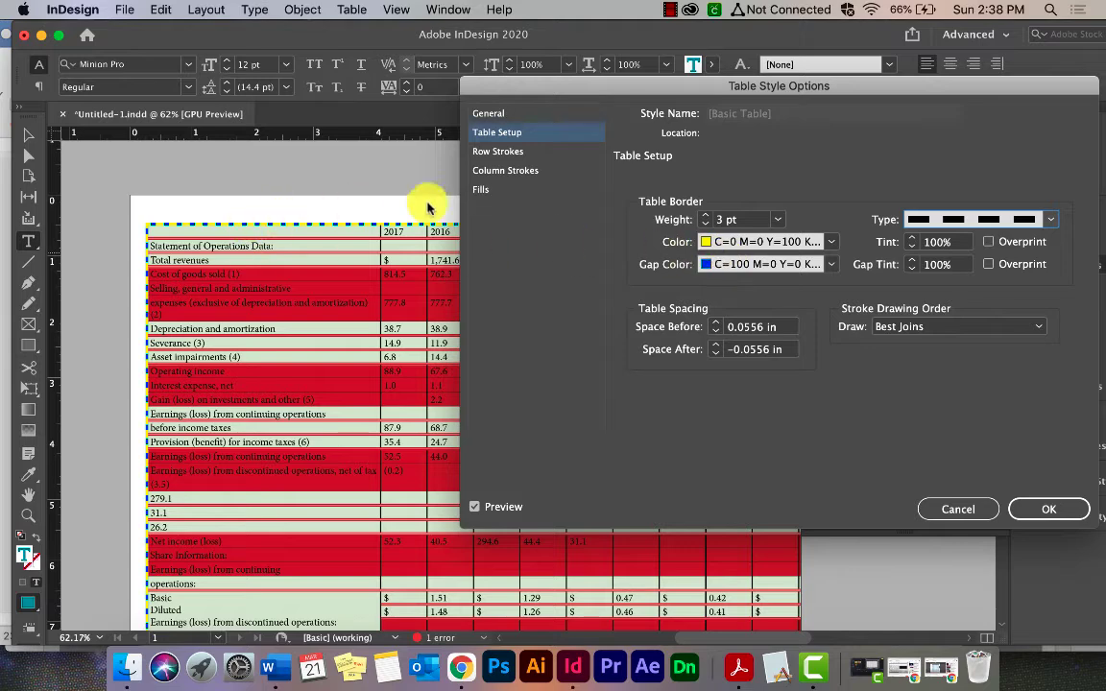
Step: Set the table border's gap color to [Paper] and its color to [Black] in the [Basic Table] style
left_click(831, 266)
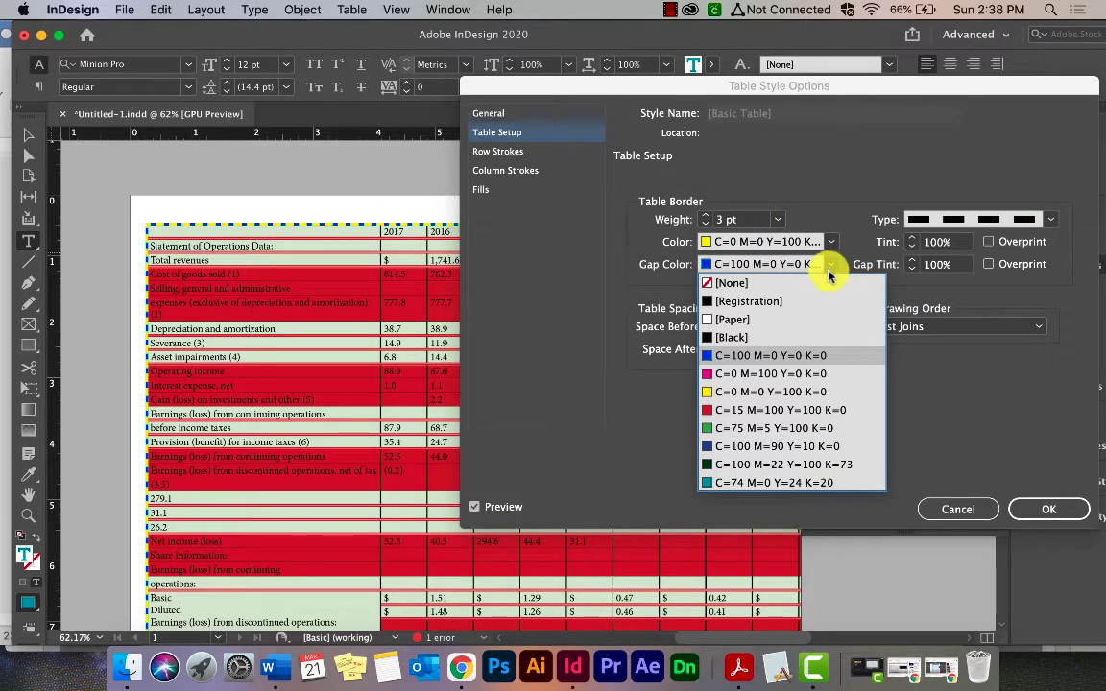
left_click(785, 320)
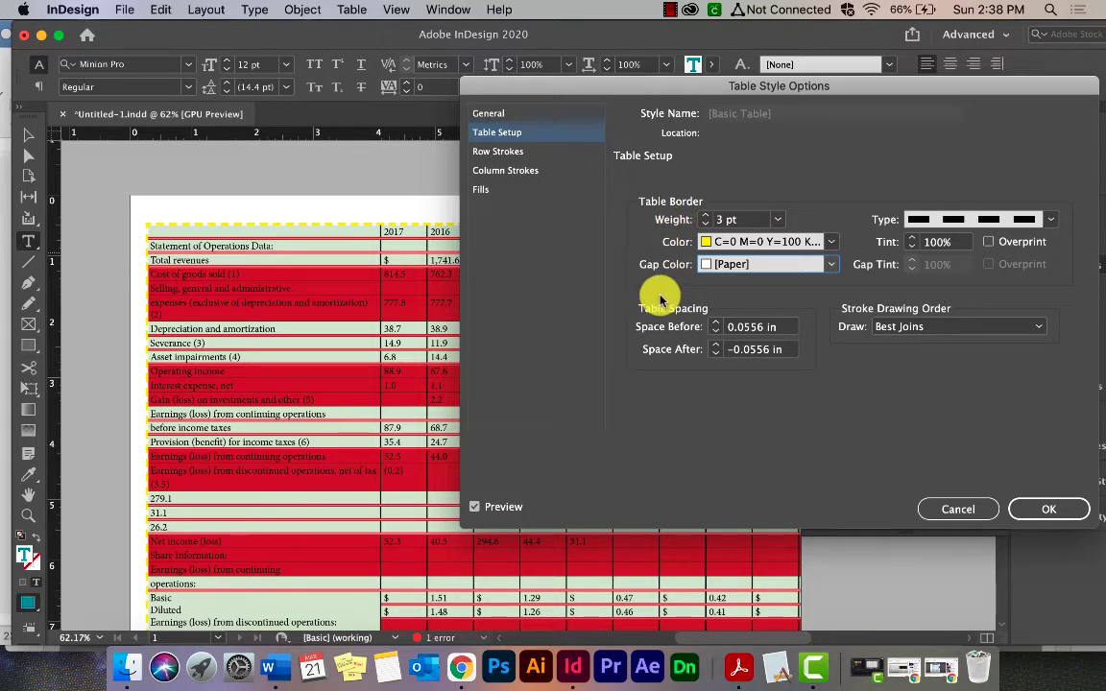
left_click(830, 244)
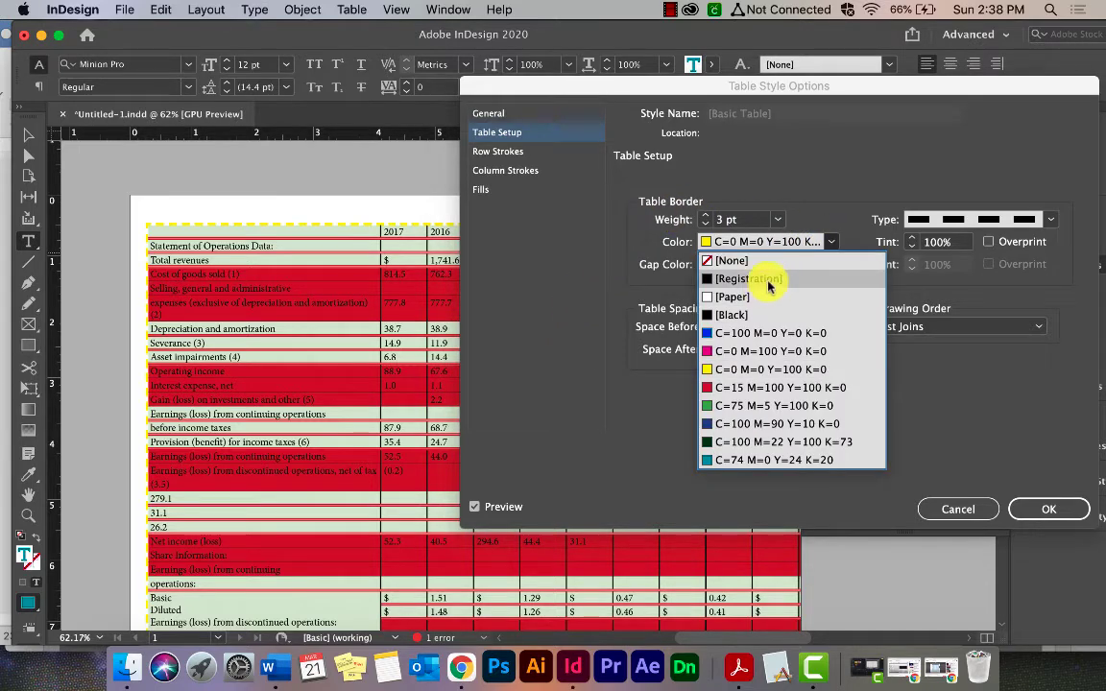
left_click(753, 315)
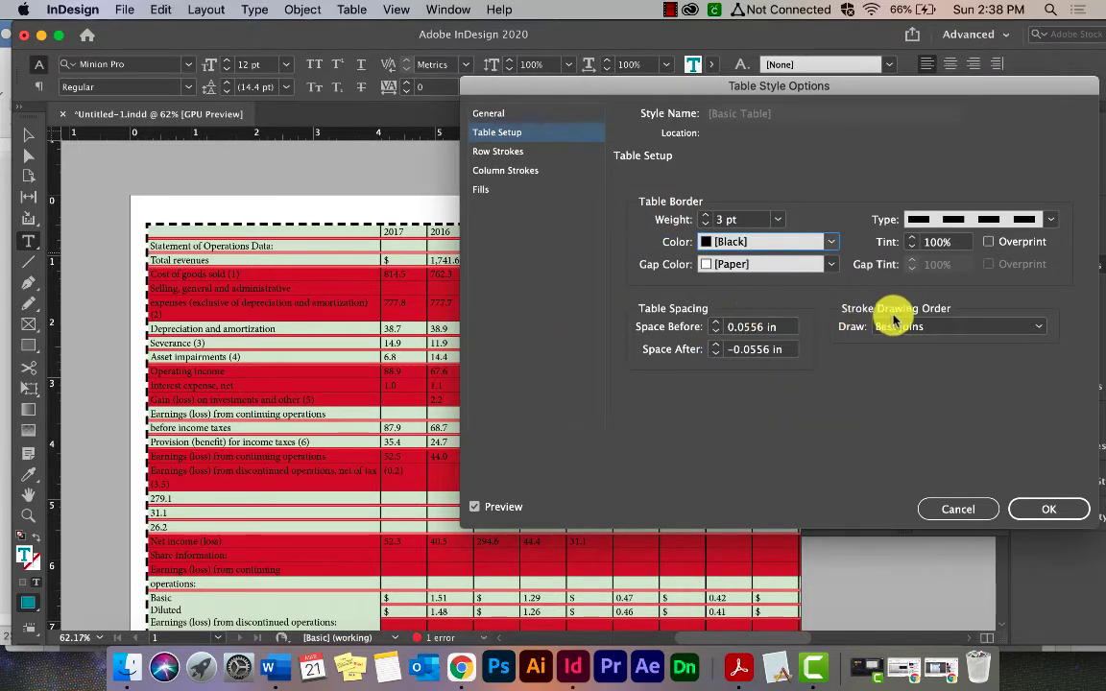
Step: Set the table border type to Thin - Thin and check the stroke drawing order options
left_click(1053, 221)
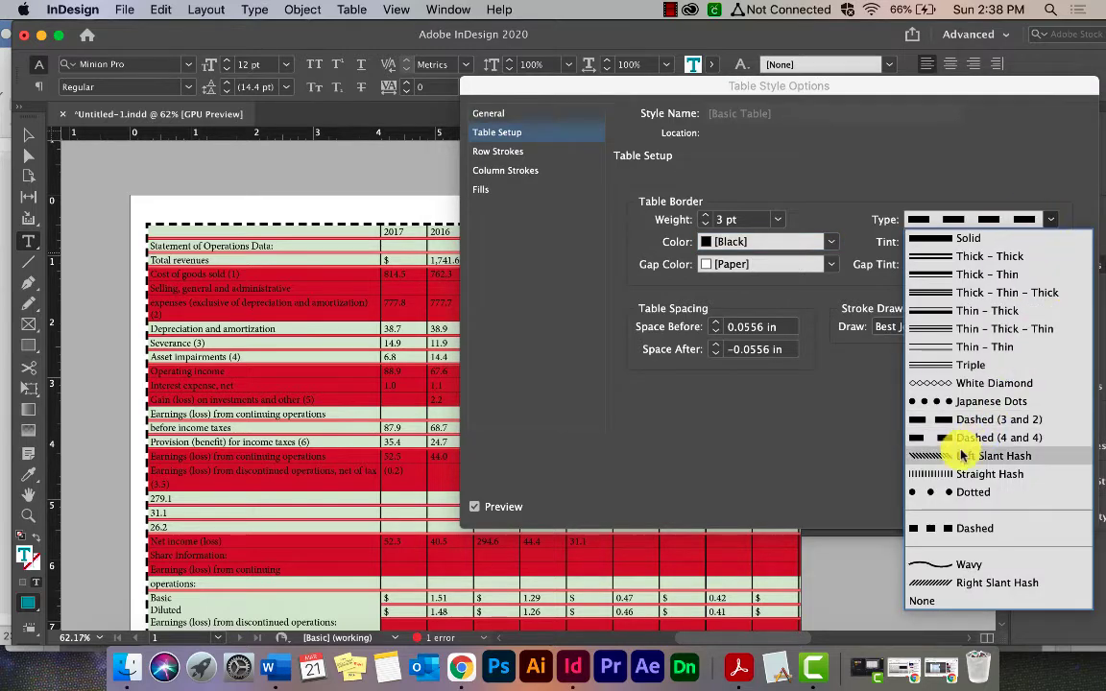
left_click(926, 347)
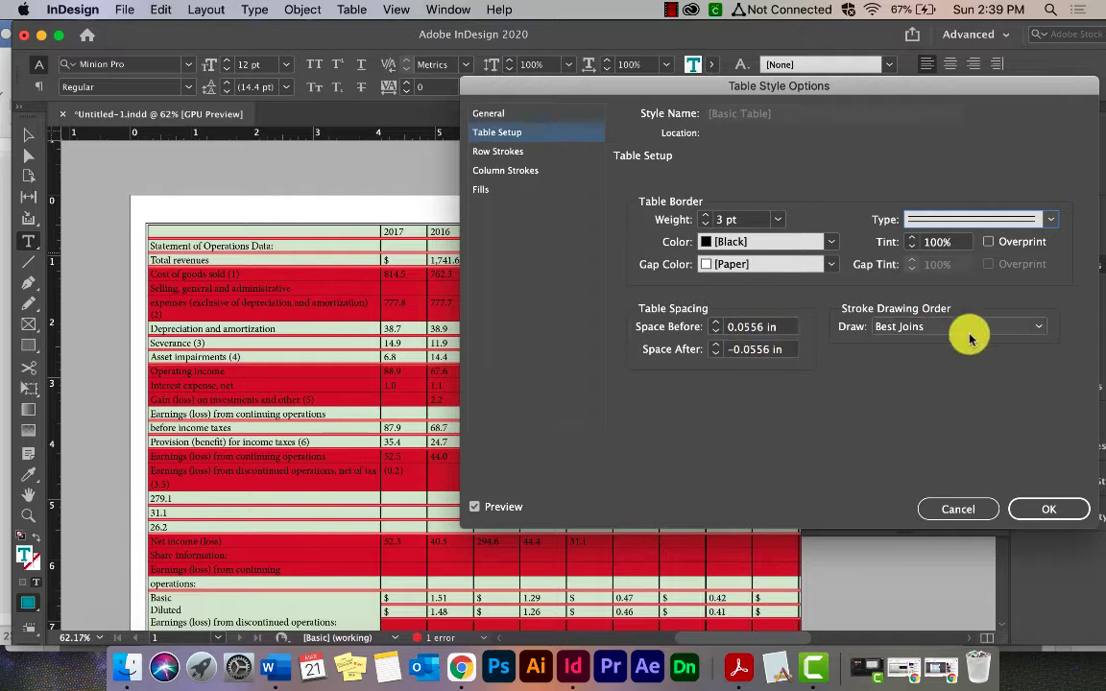
left_click(1038, 327)
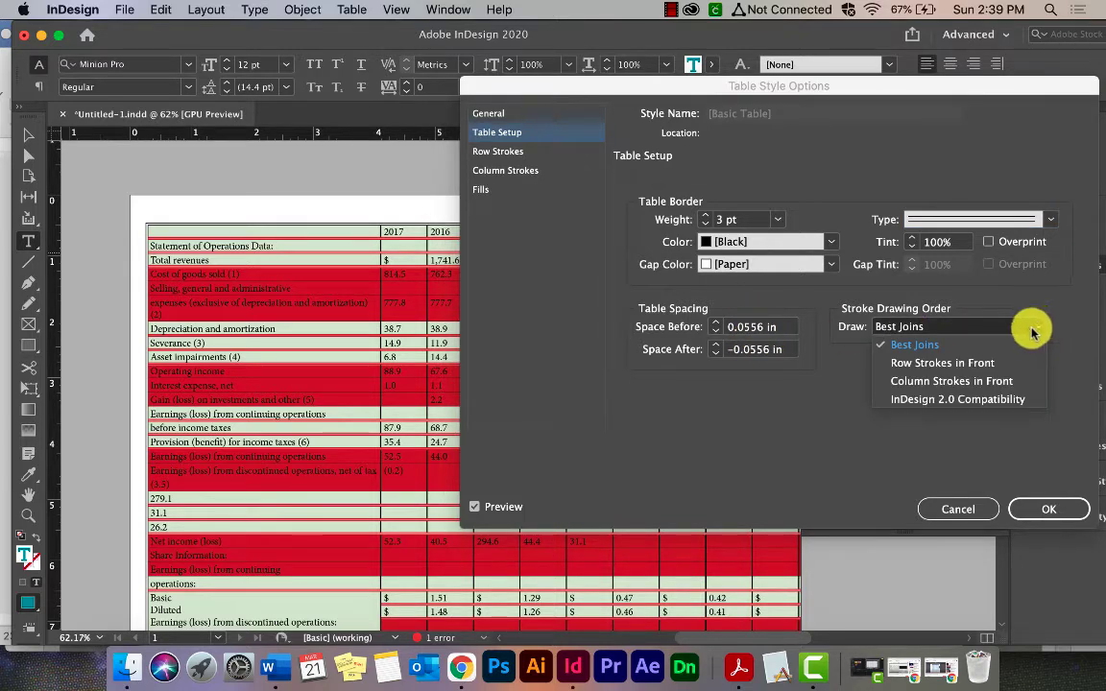
left_click(1084, 338)
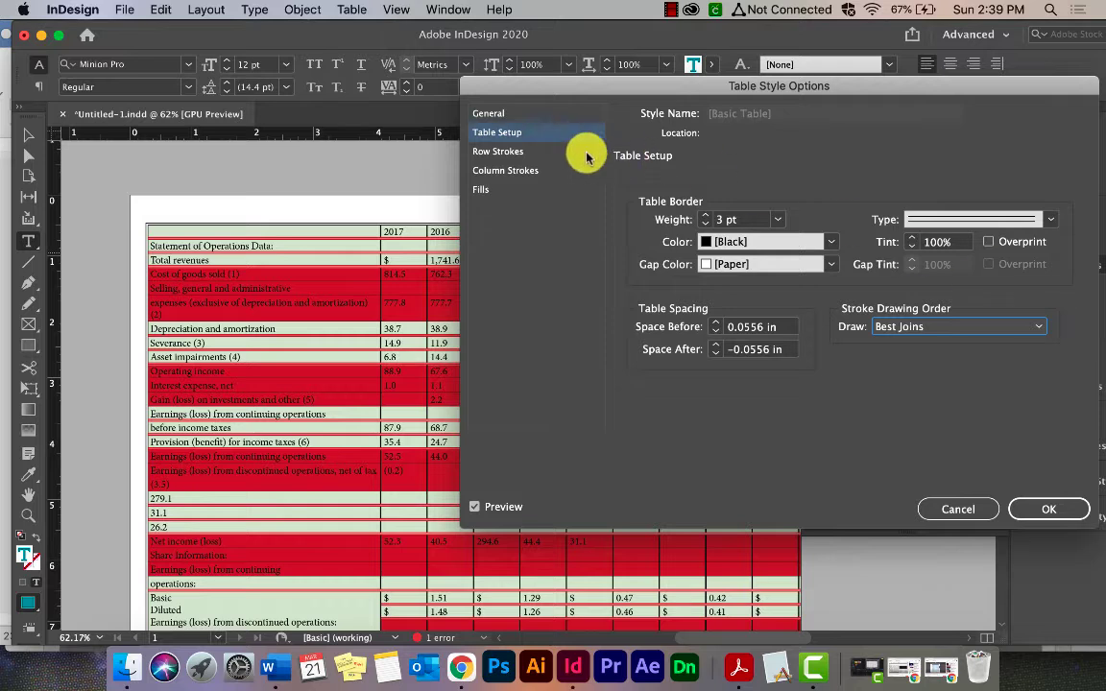
Step: Set the alternating pattern of the style's row strokes to Every Other Row
left_click(485, 189)
left_click(519, 135)
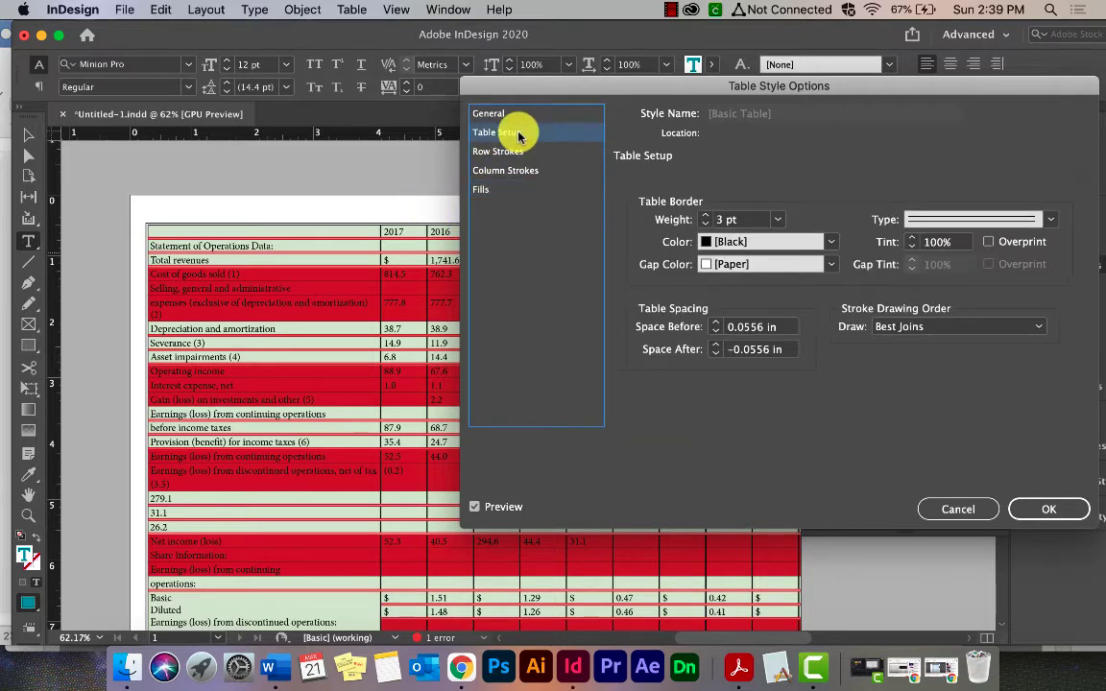
left_click(519, 154)
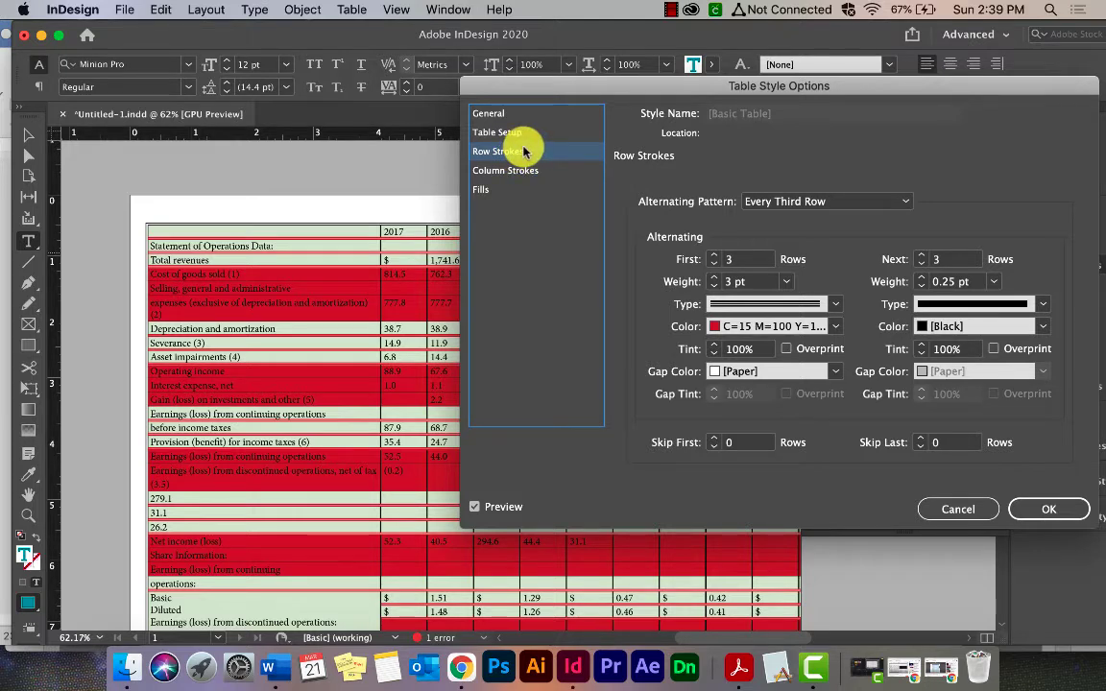
left_click(853, 204)
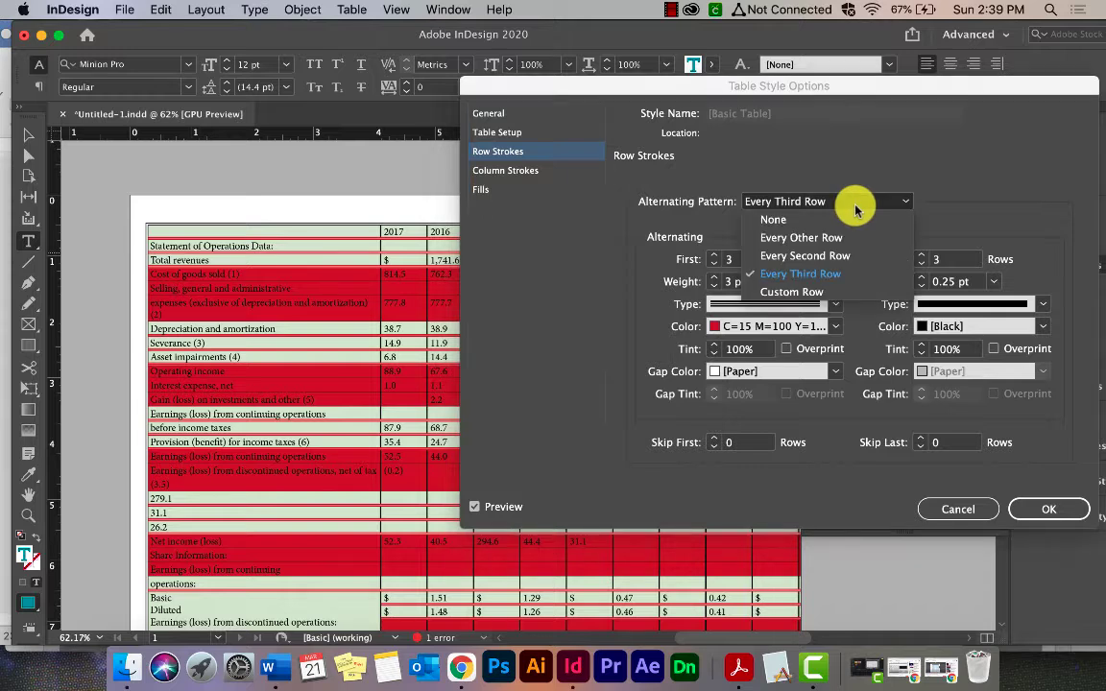
left_click(813, 244)
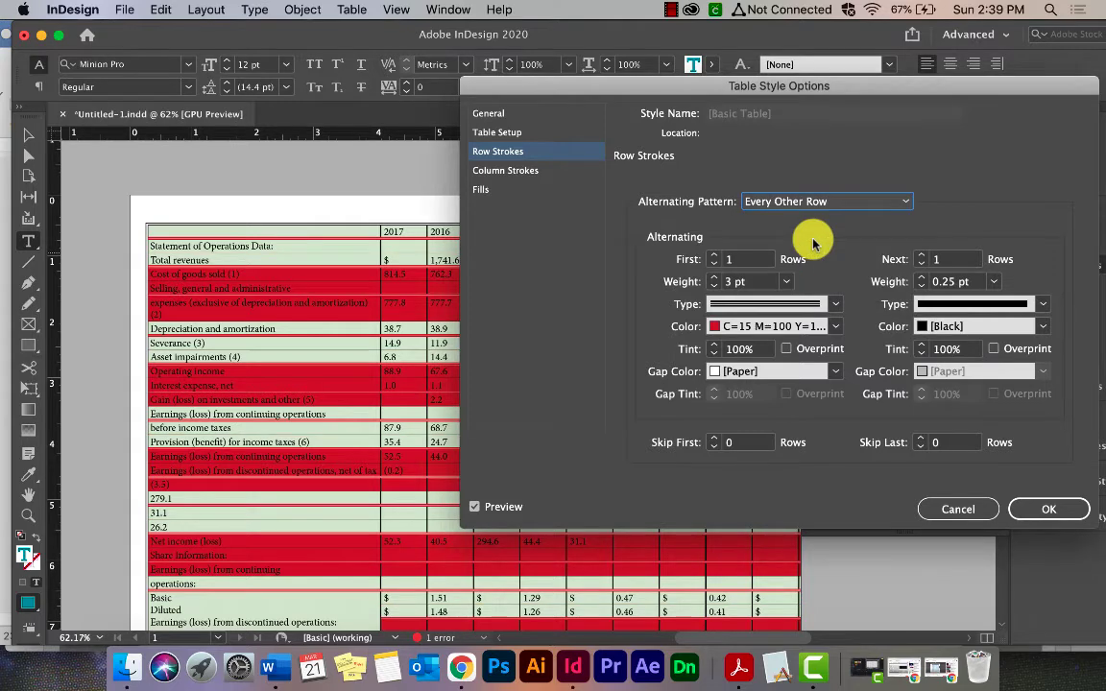
Step: Set the first alternating row stroke to the Wavy type, color C=74 M=0 Y=24 K=20, with an 88% tint
left_click(834, 305)
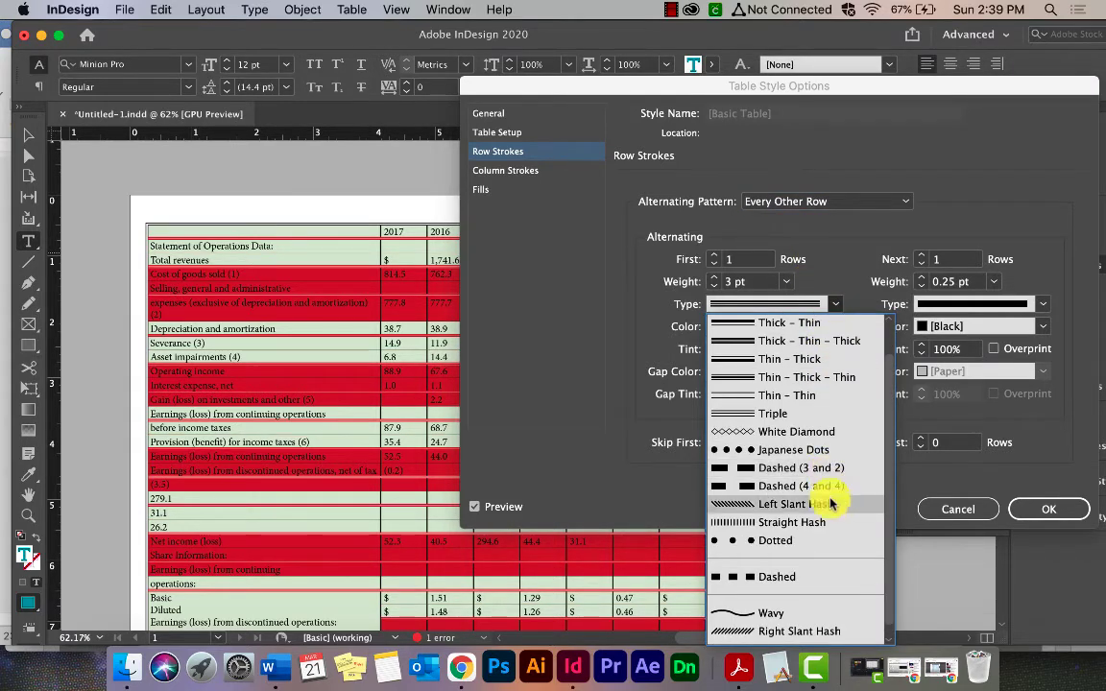
left_click(812, 612)
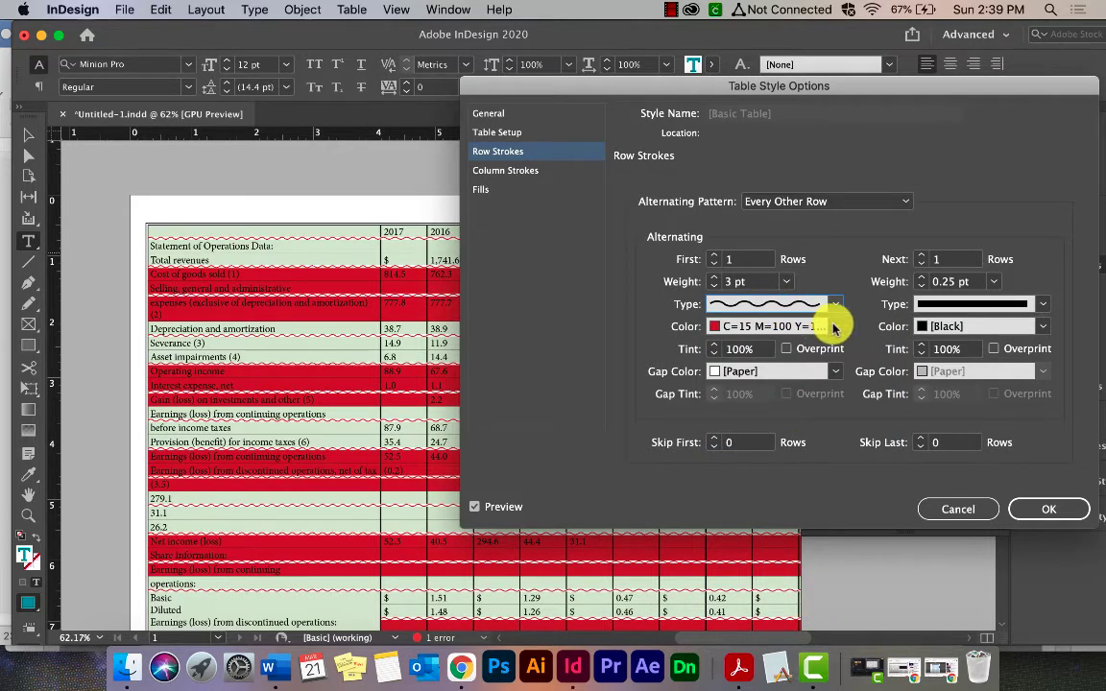
left_click(832, 327)
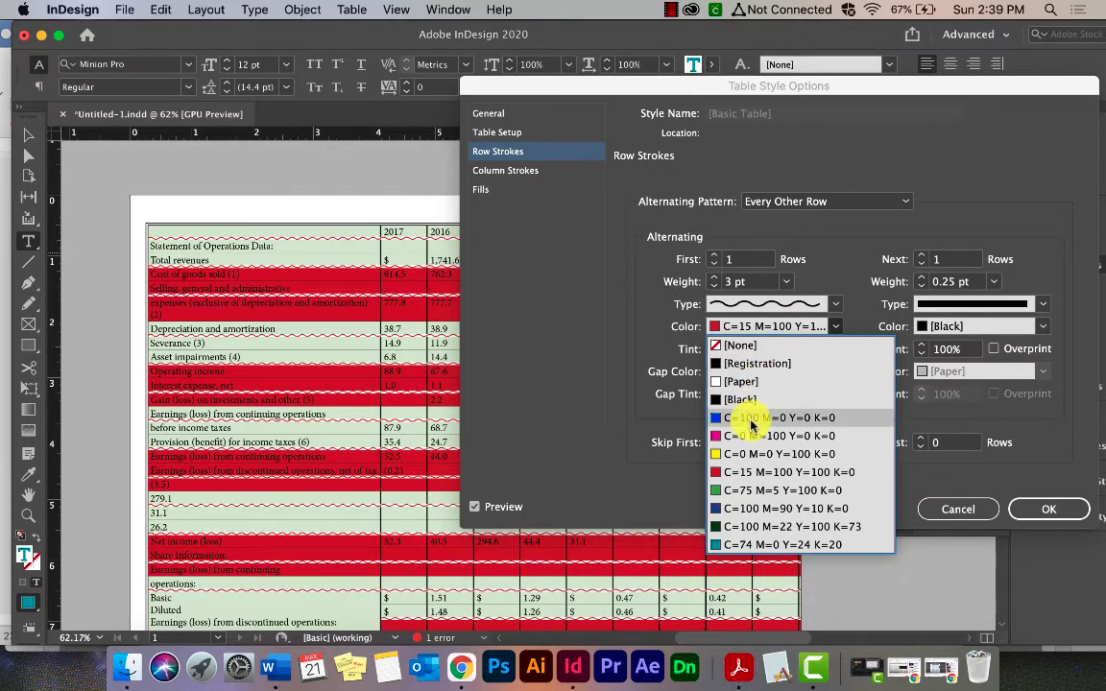
left_click(752, 544)
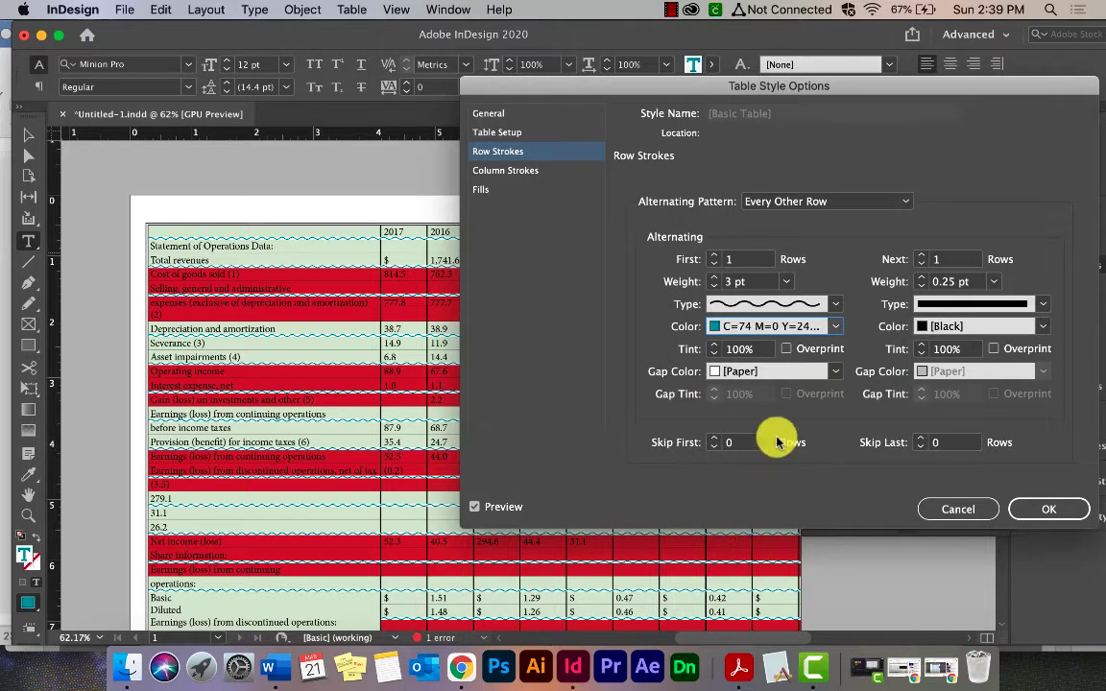
left_click(829, 372)
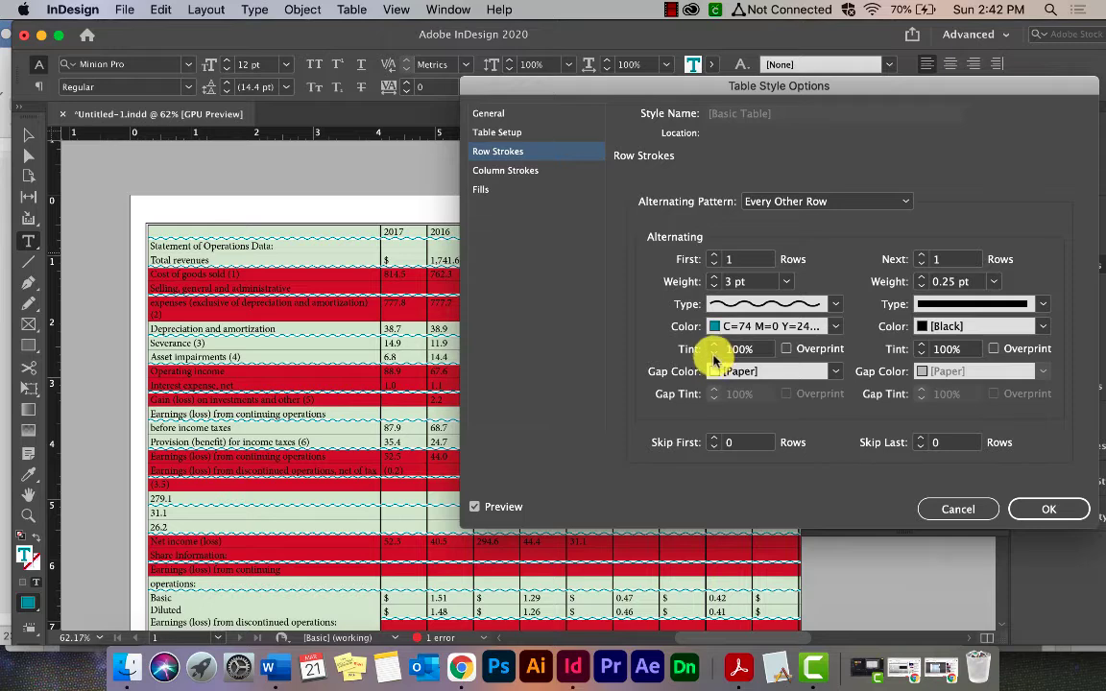
left_click(713, 354)
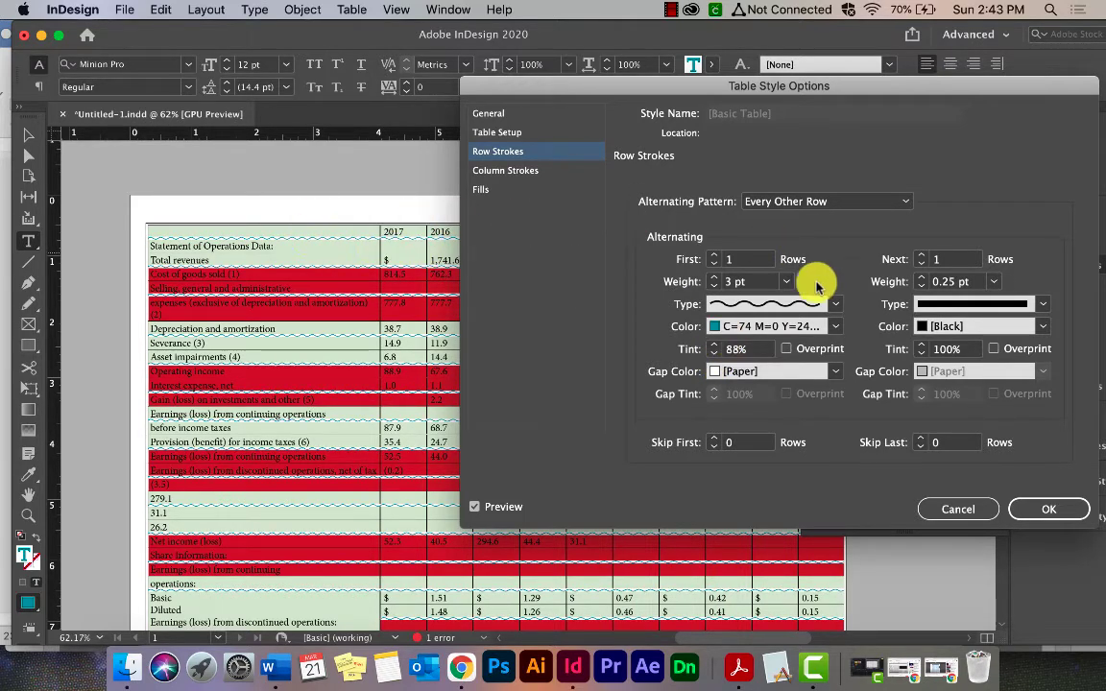
Step: Set the column strokes to alternate Every Other Column, with the first stroke Dotted at a 3 pt weight
left_click(505, 170)
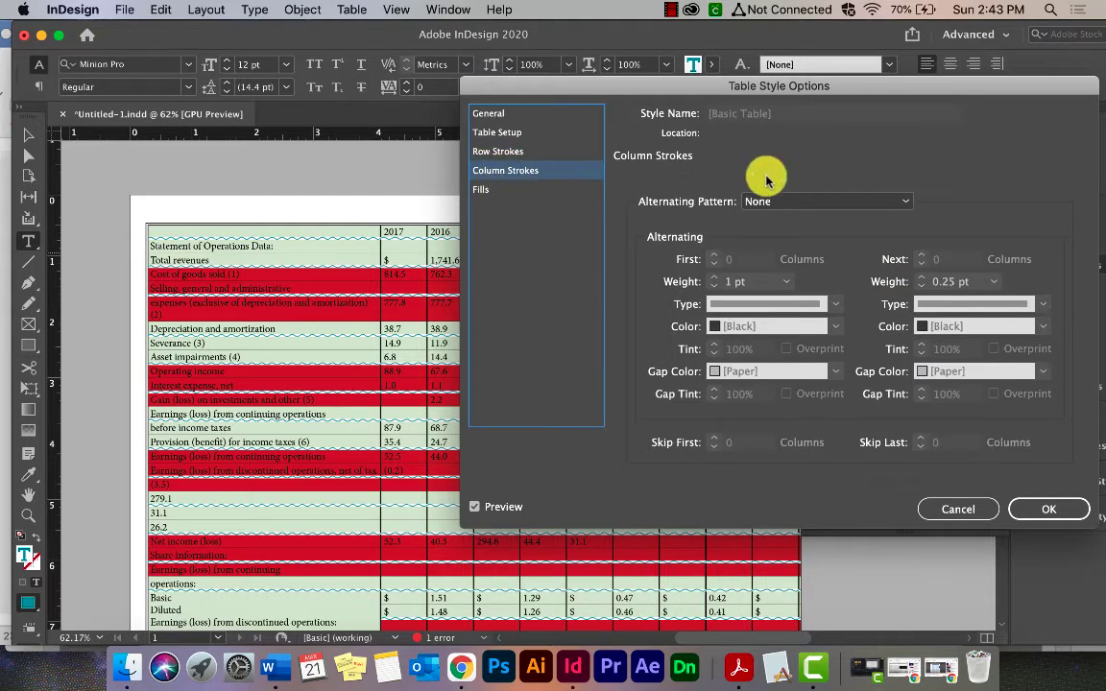
left_click(802, 201)
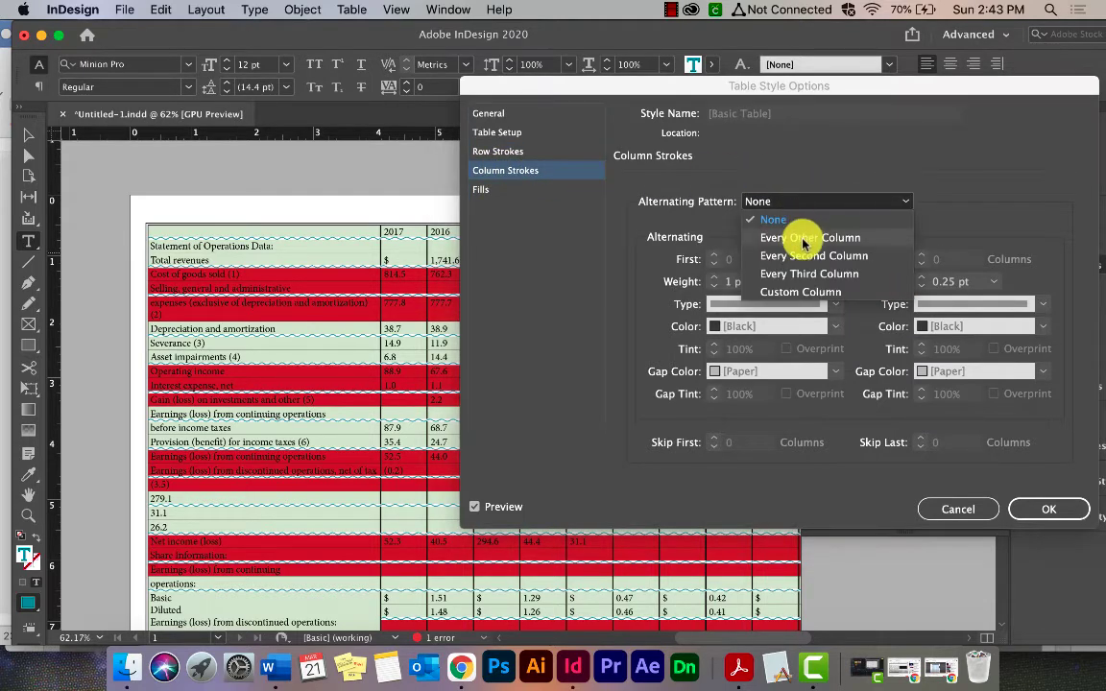
left_click(738, 237)
left_click(831, 305)
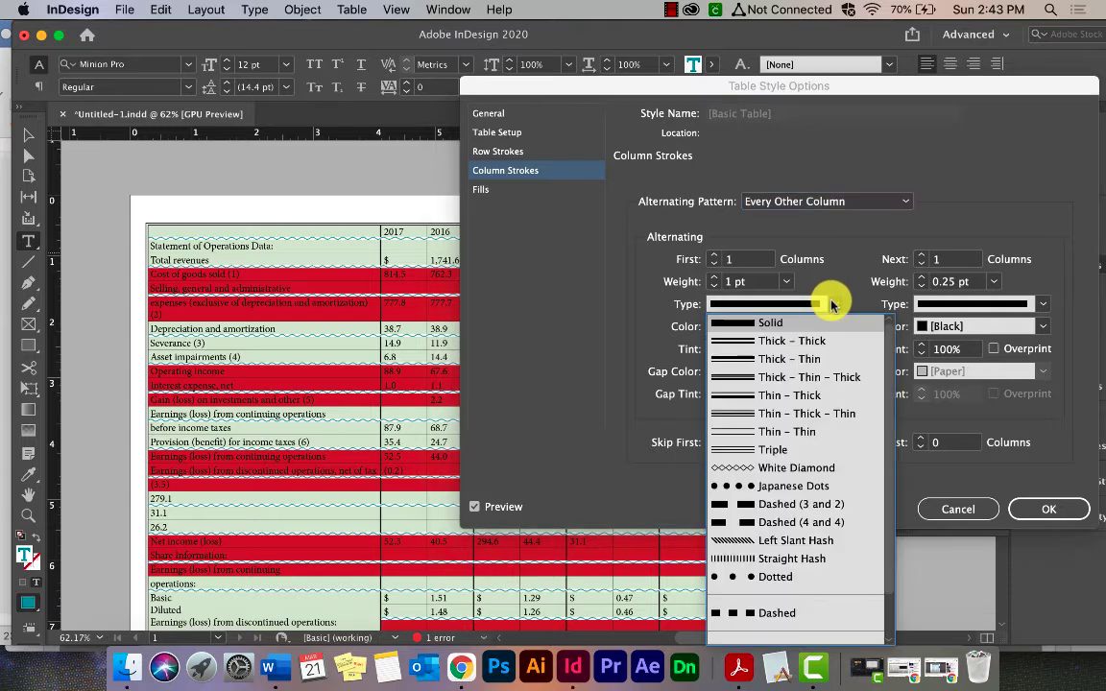
left_click(808, 576)
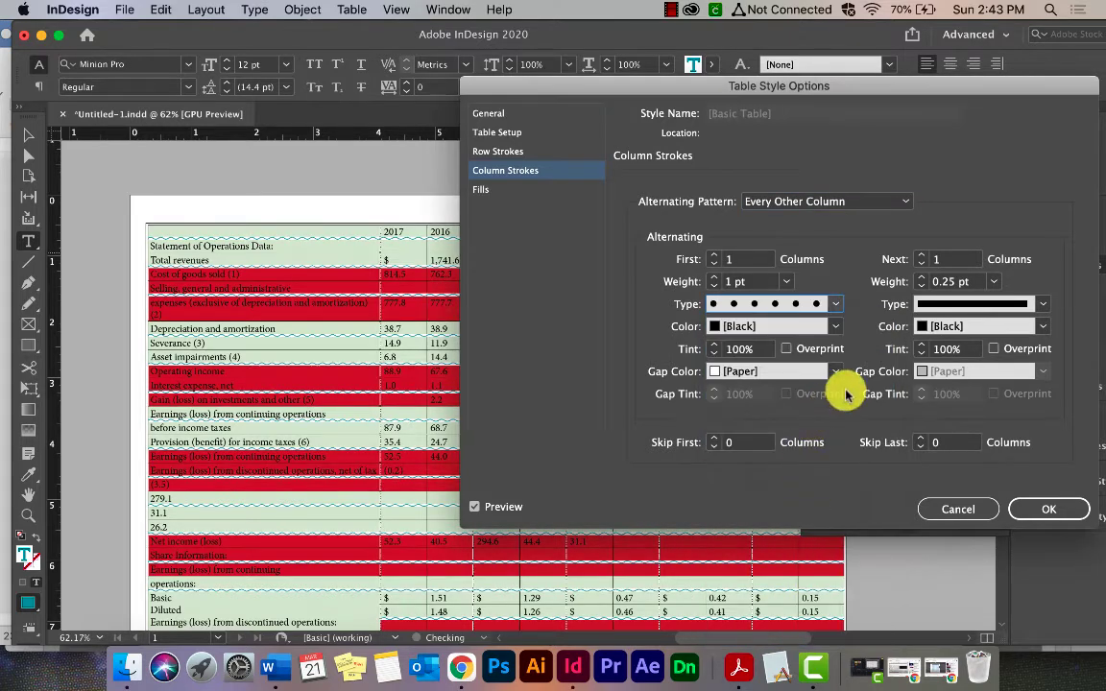
left_click(787, 282)
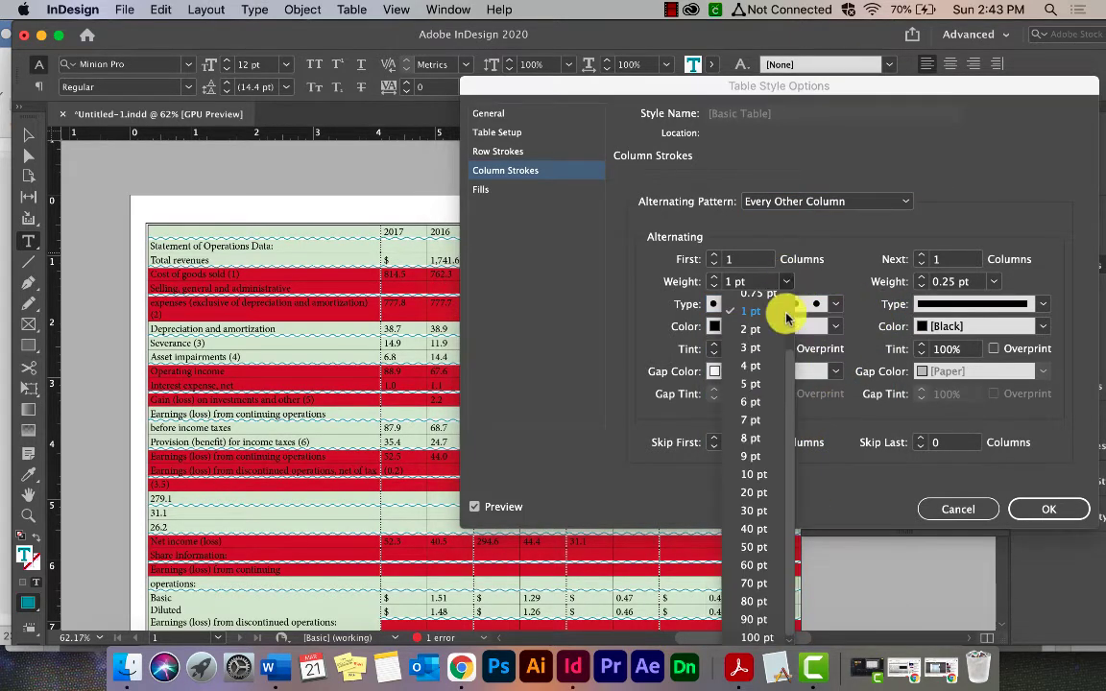
left_click(756, 403)
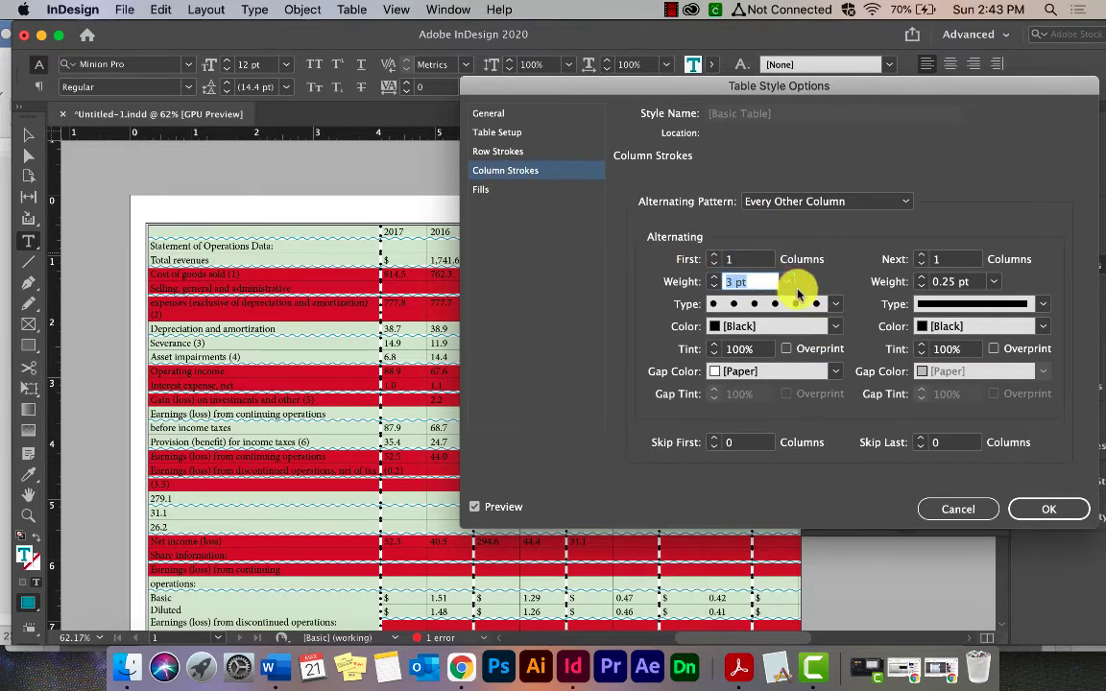
Step: Try the Thick - Thick type on the first alternating column stroke, and settle on Solid
left_click(835, 305)
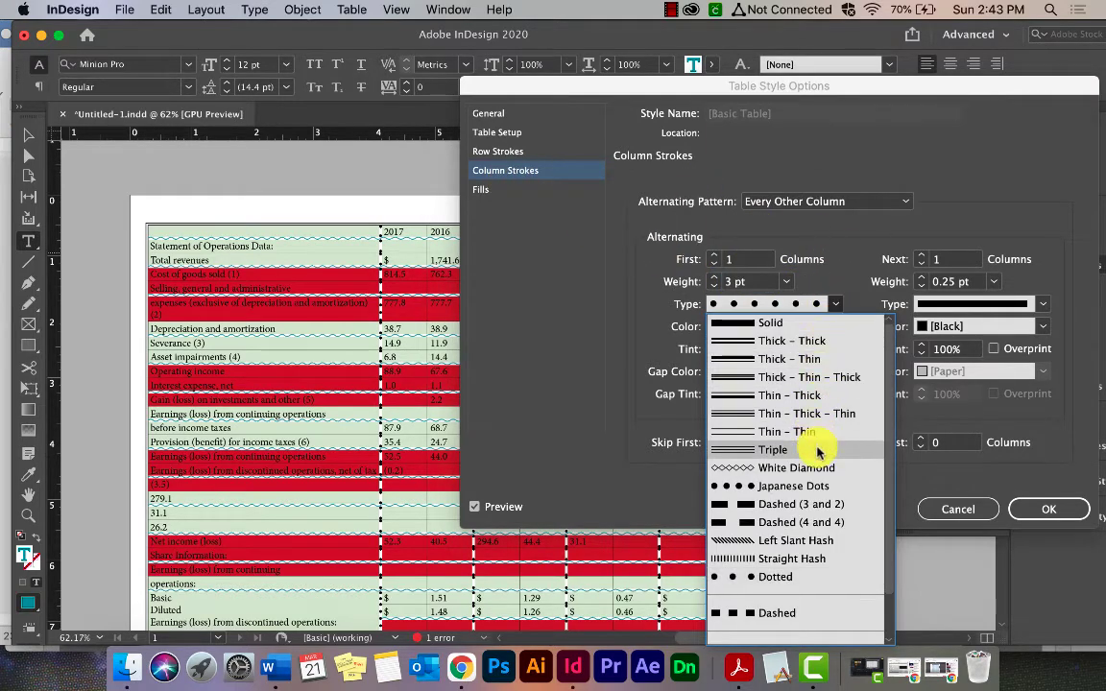
left_click(744, 357)
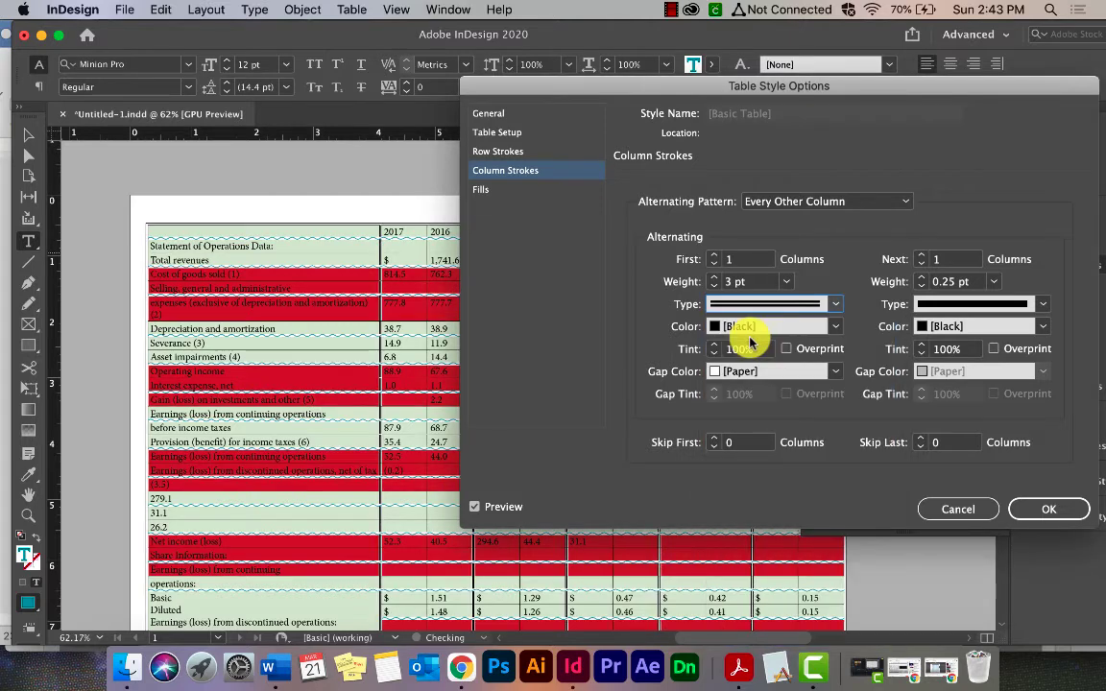
left_click(833, 305)
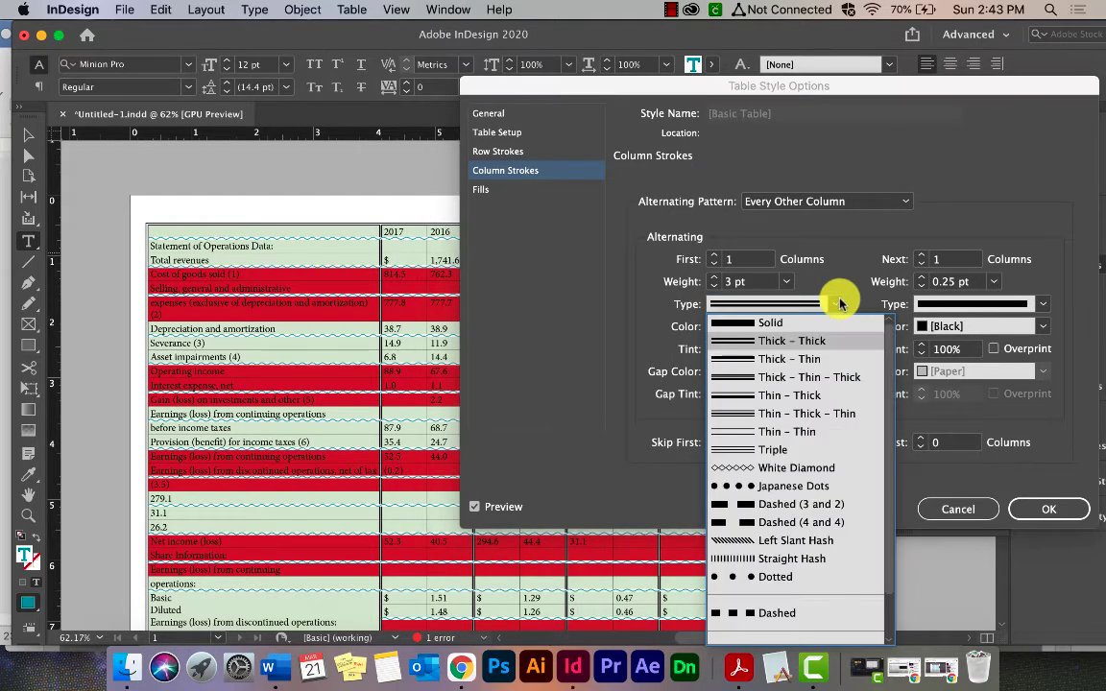
left_click(773, 318)
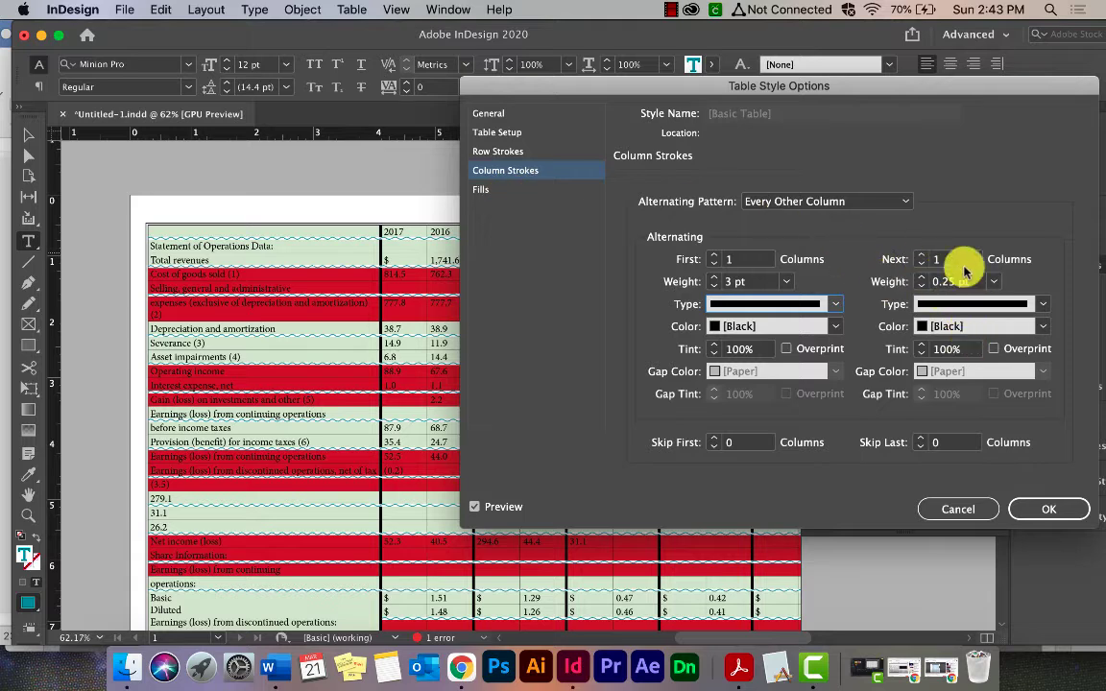
Step: Set the style's fills to alternate Every Other Row, with the first color C=100 M=22 Y=100 K=73 at 50% tint
left_click(526, 191)
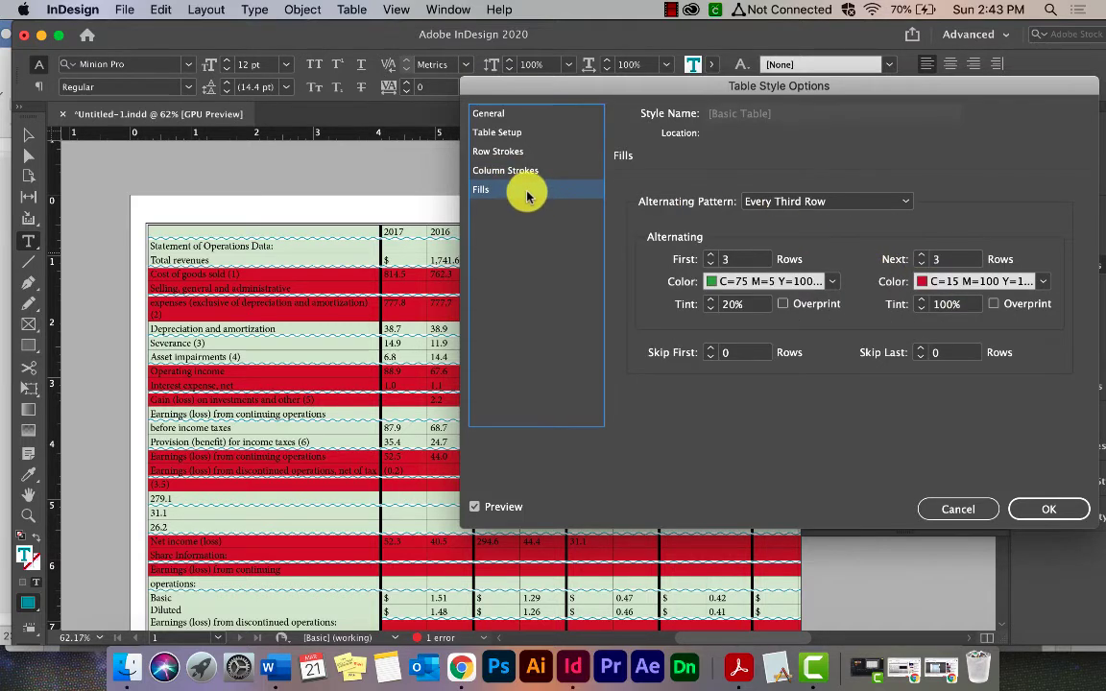
left_click(836, 202)
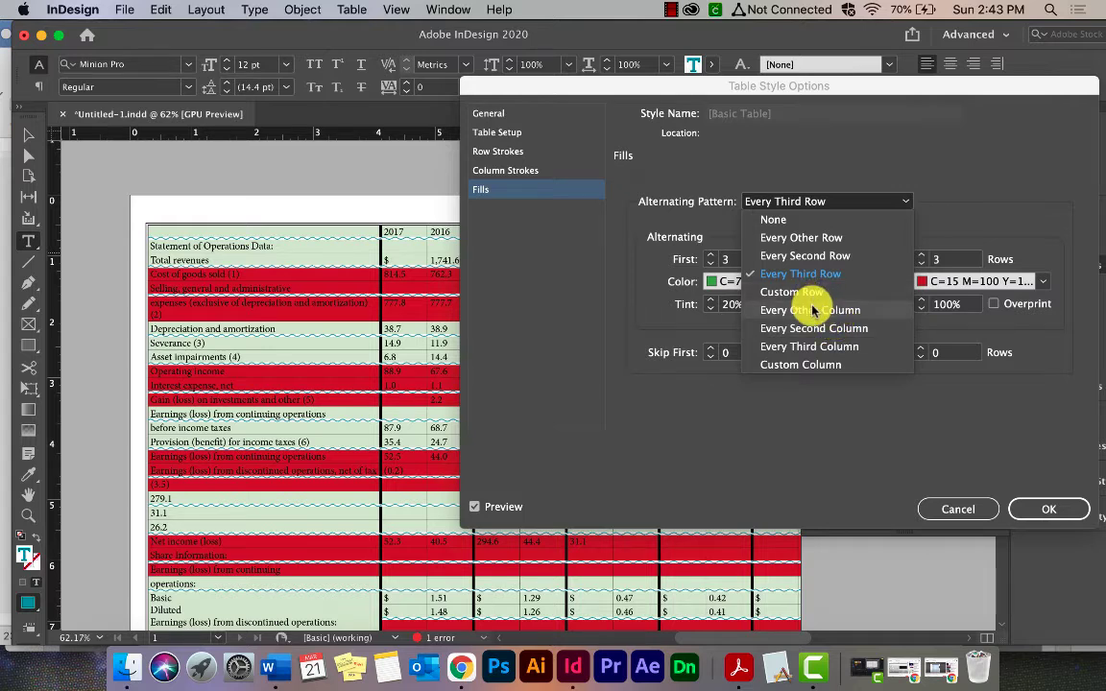
left_click(774, 239)
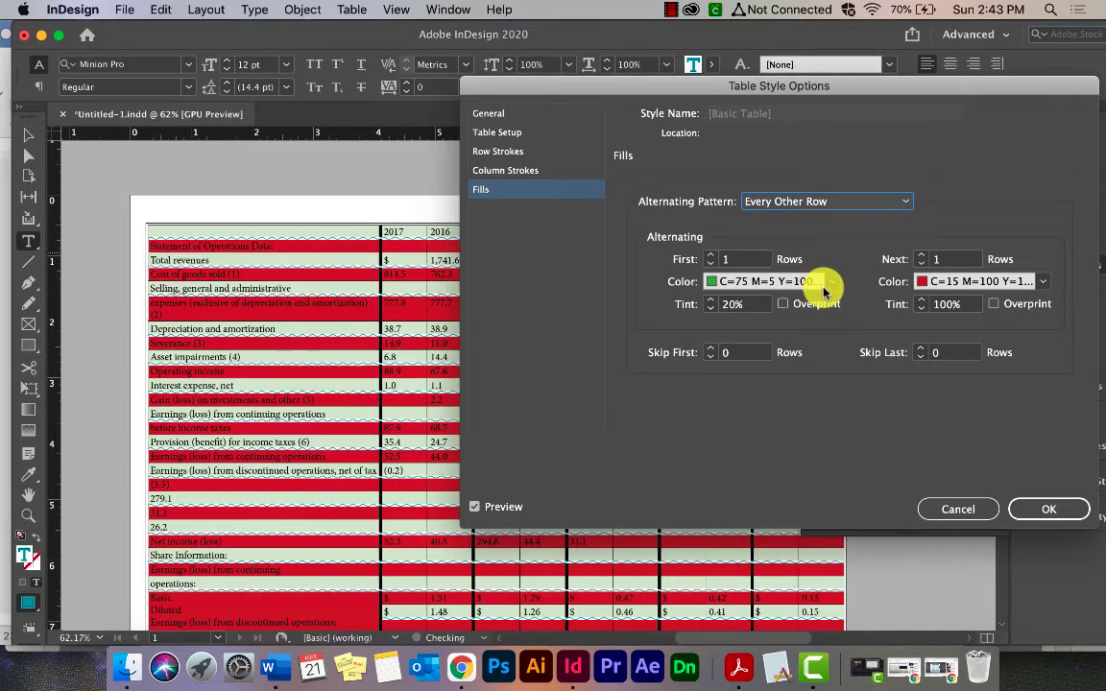
left_click(836, 285)
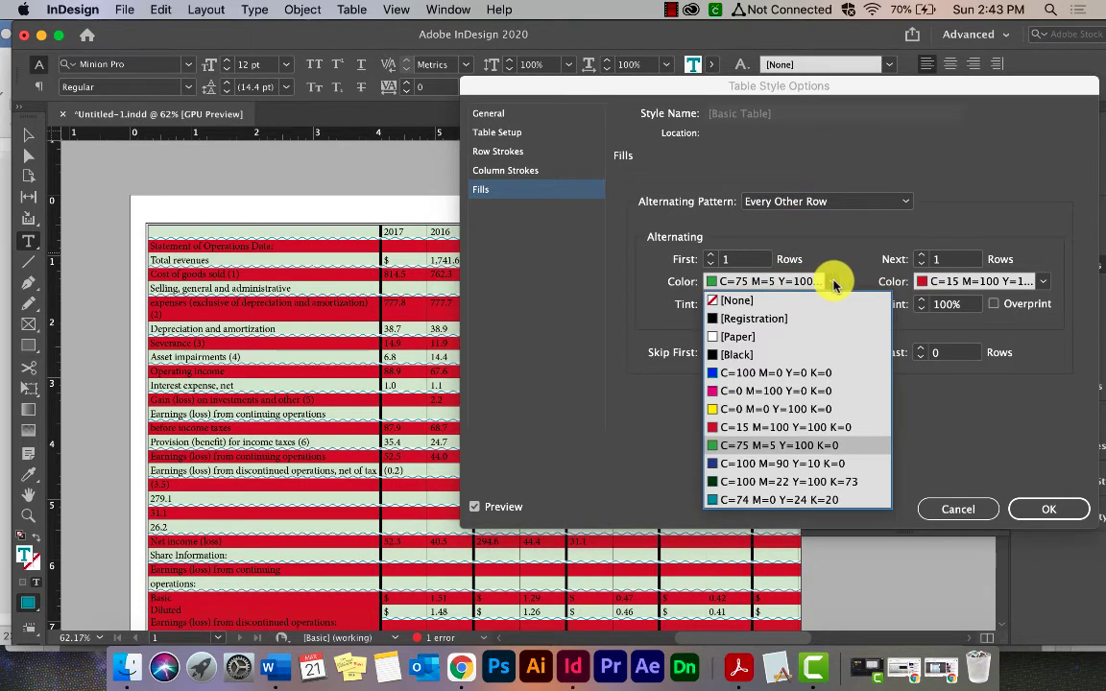
left_click(799, 483)
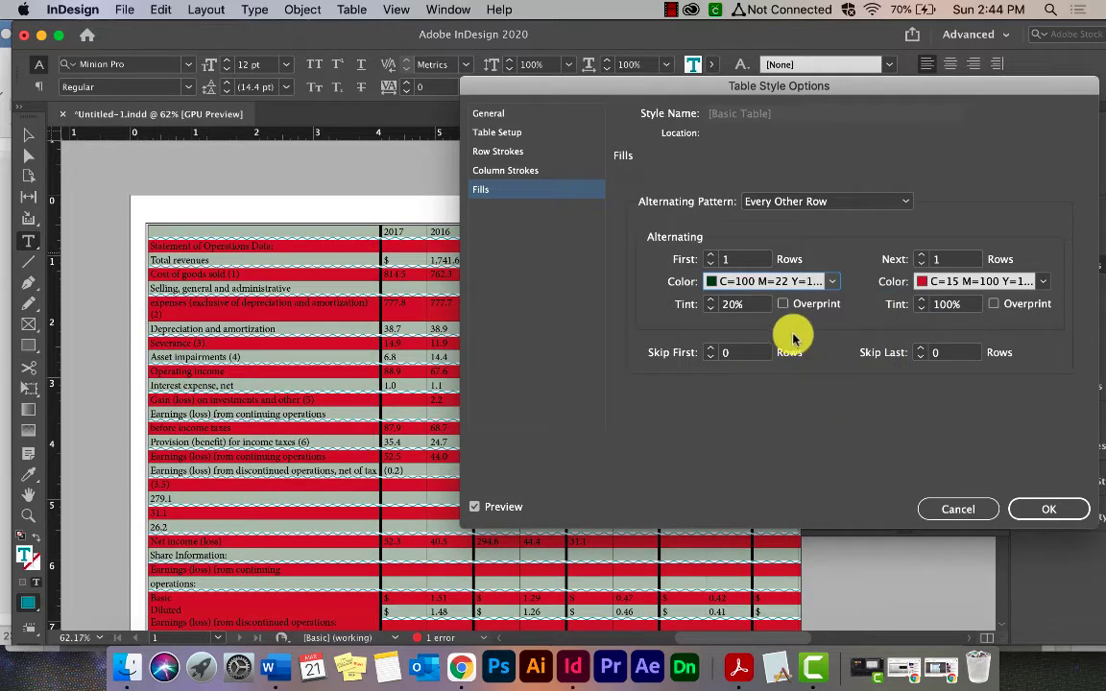
left_click(709, 302)
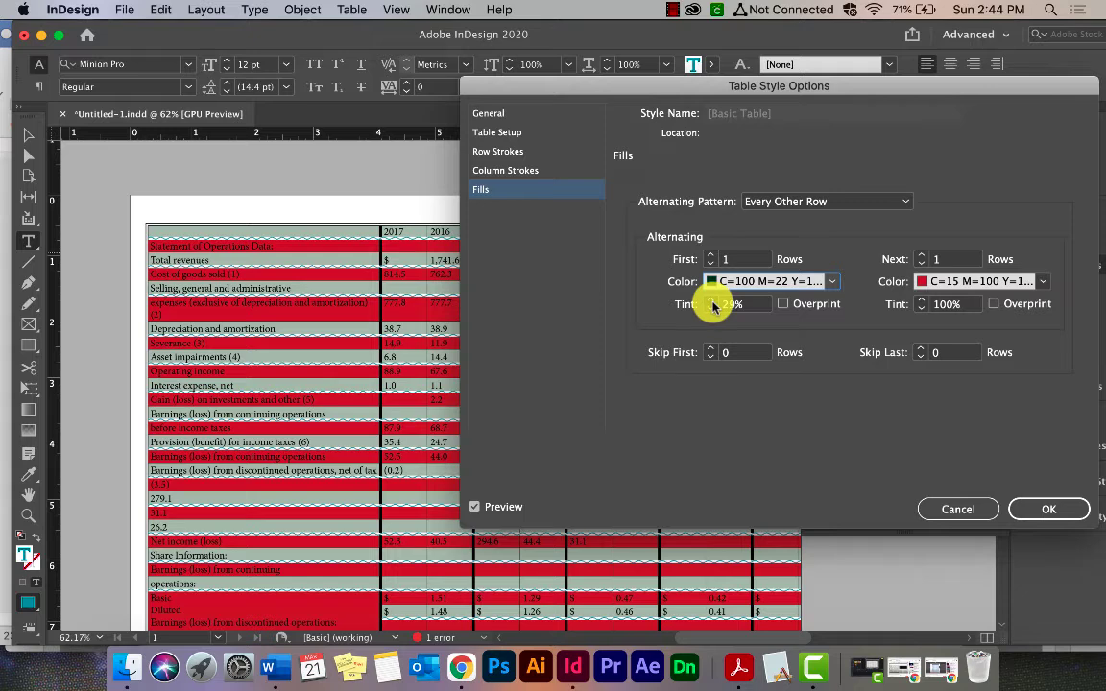
left_click(711, 302)
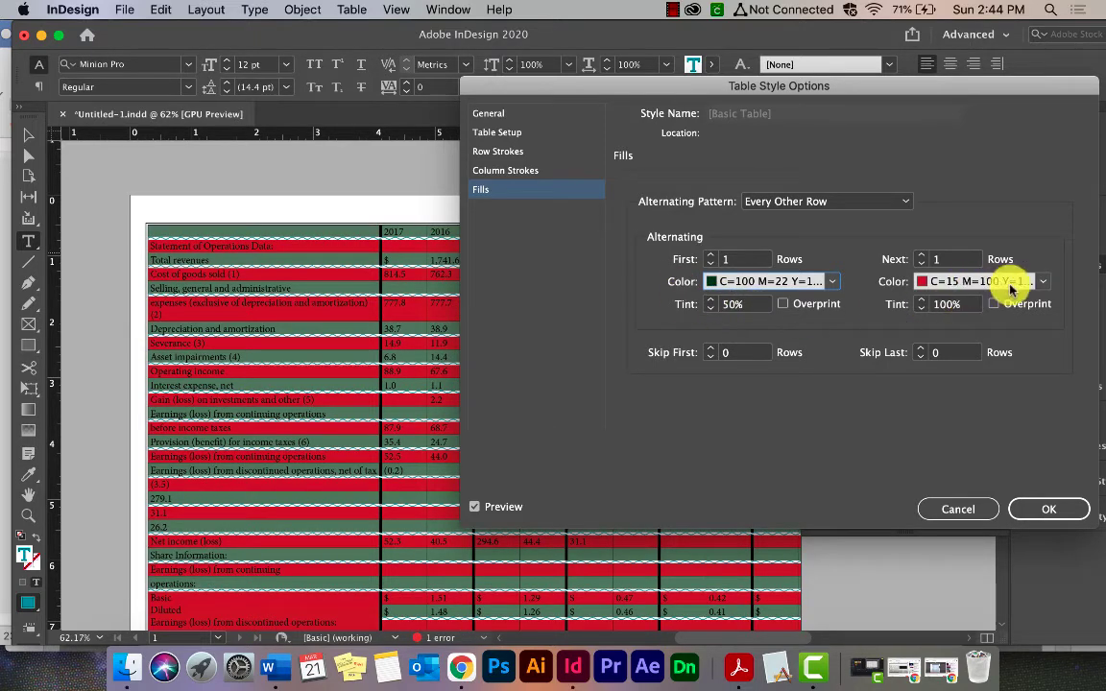
Step: Set the next alternating row fill to color C=74 M=0 Y=24 K=20 with a 25% tint
left_click(1039, 281)
left_click(984, 501)
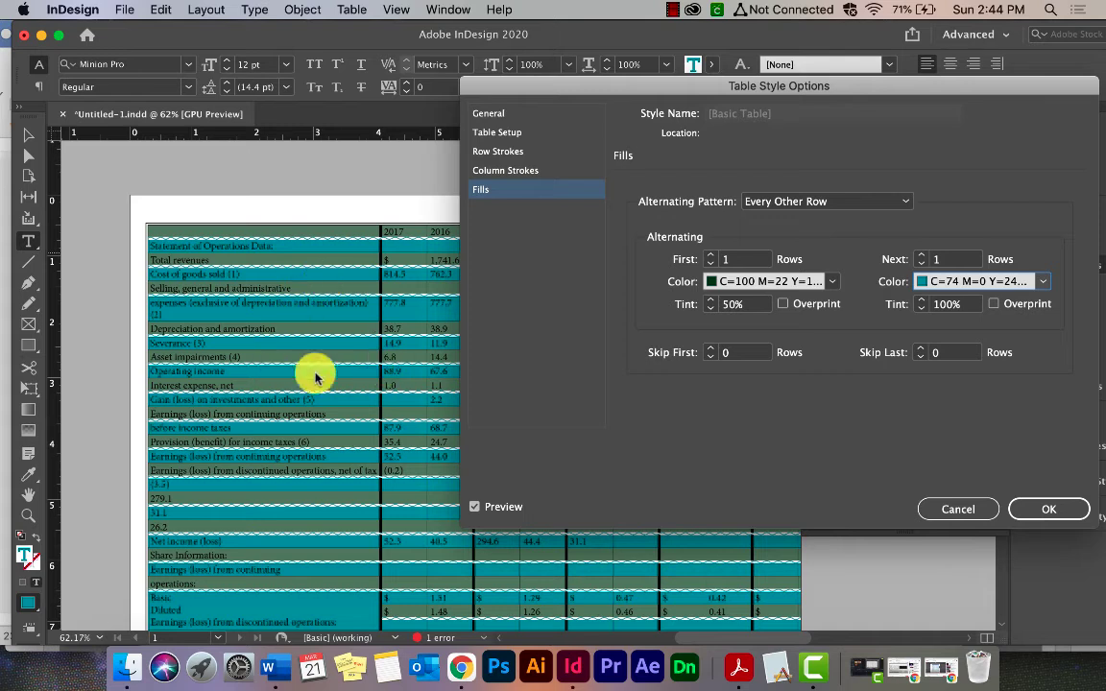
left_click(1046, 505)
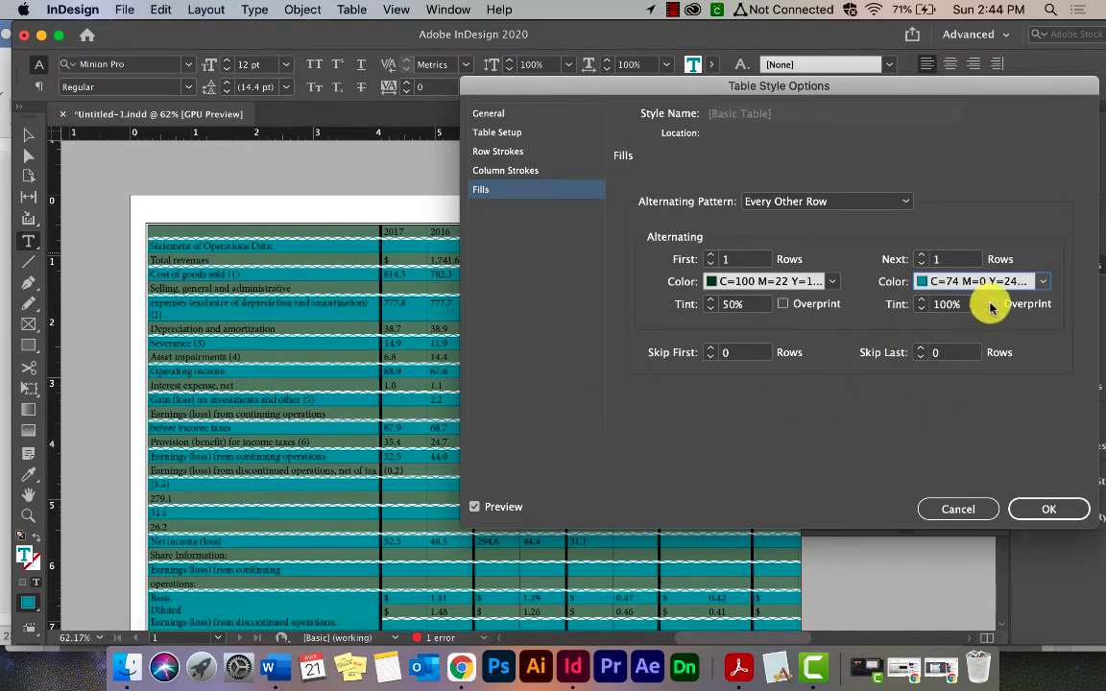
left_click(929, 305)
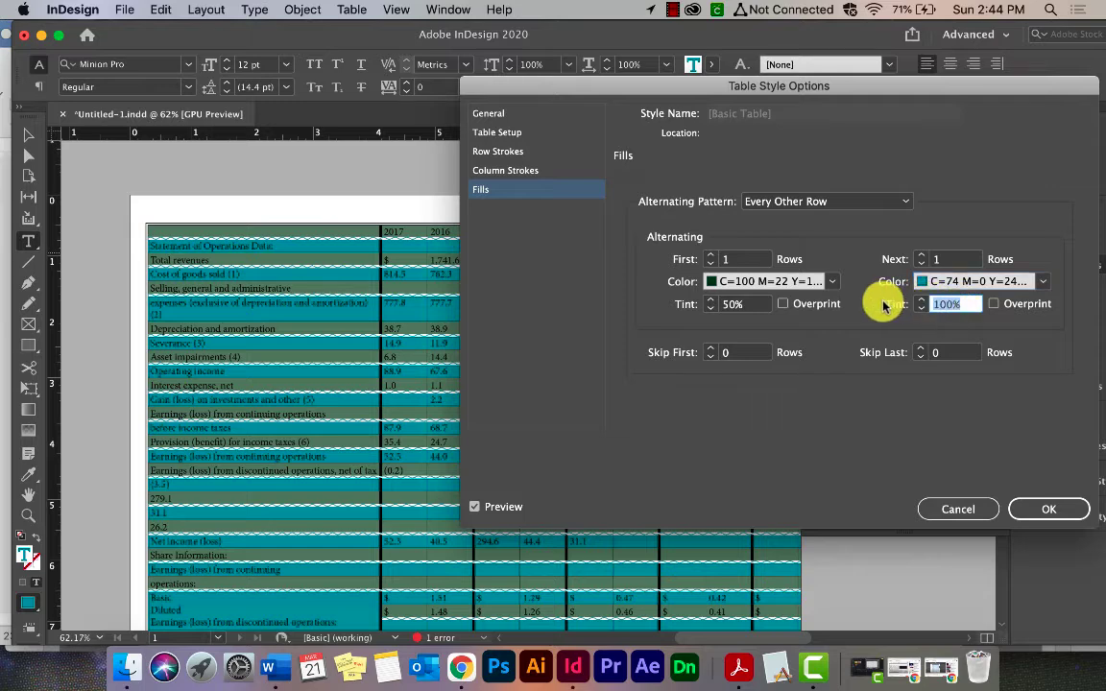
type("25")
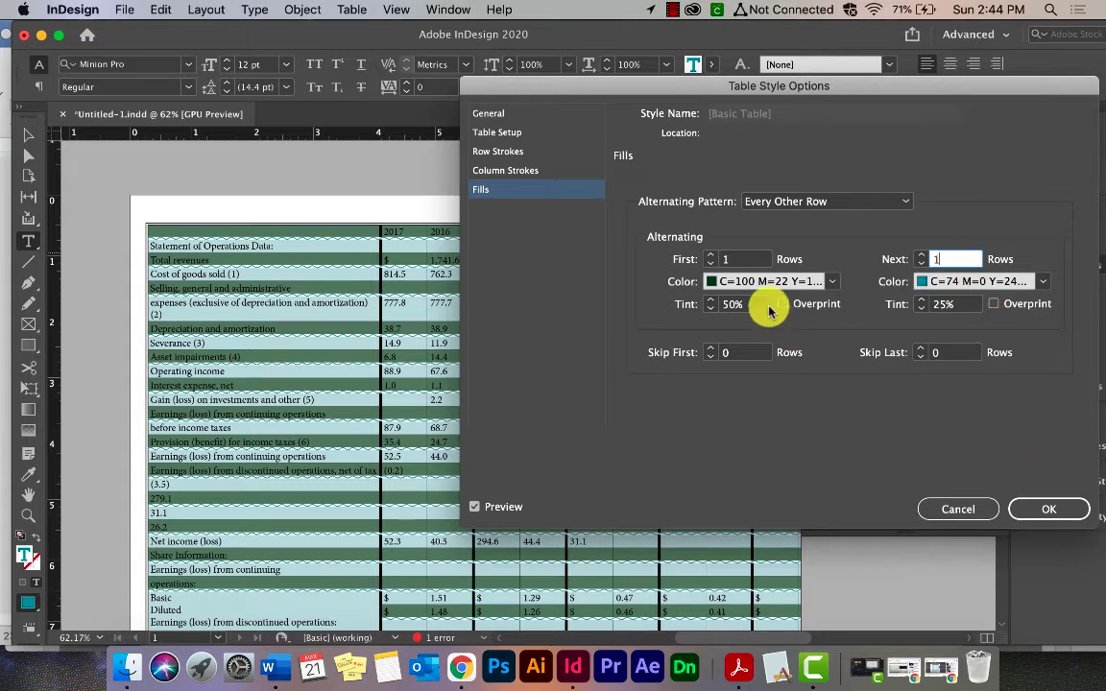
Step: Review the stroke and fill settings of the [Basic Table] style and apply the changes to the table
left_click(755, 305)
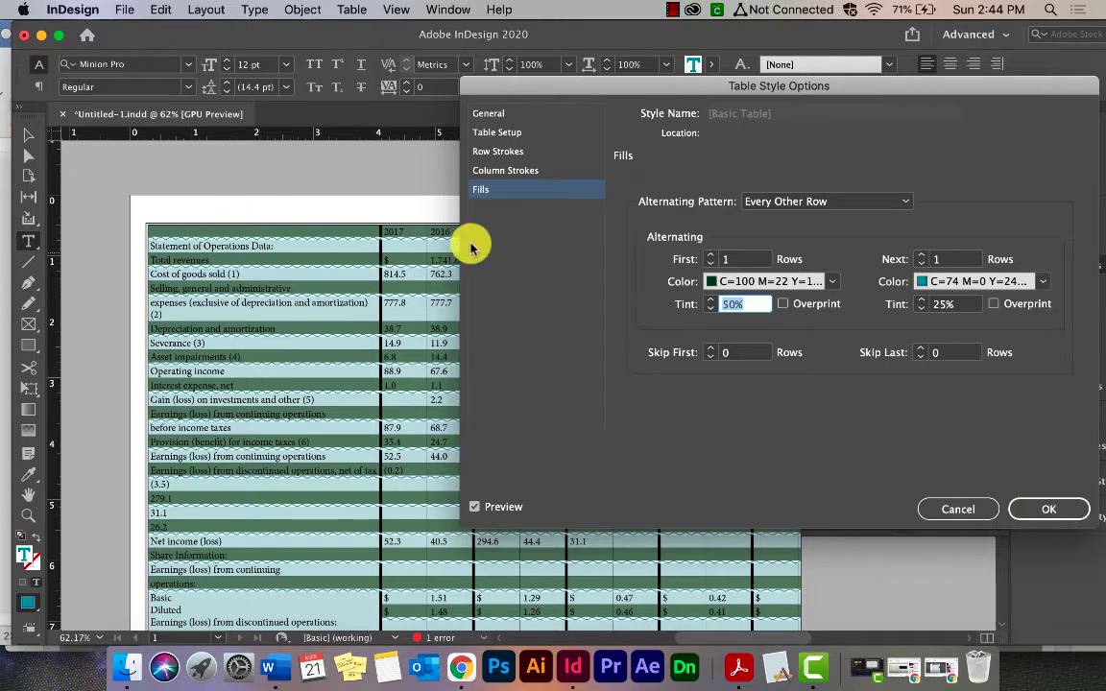
left_click(513, 154)
left_click(517, 173)
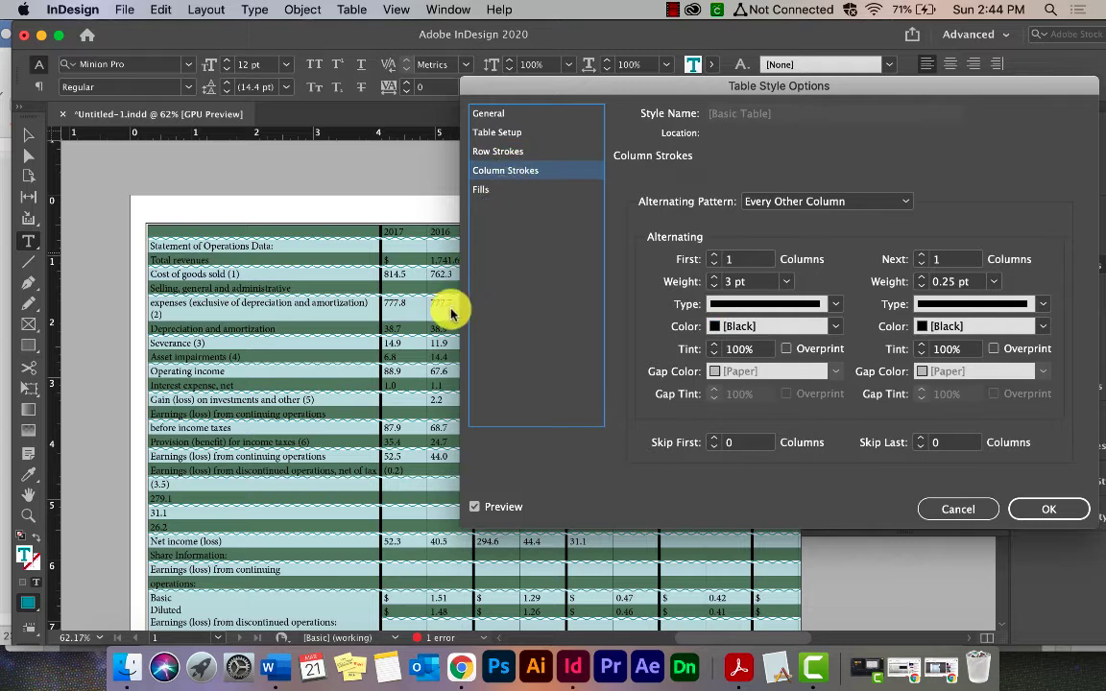
left_click(499, 190)
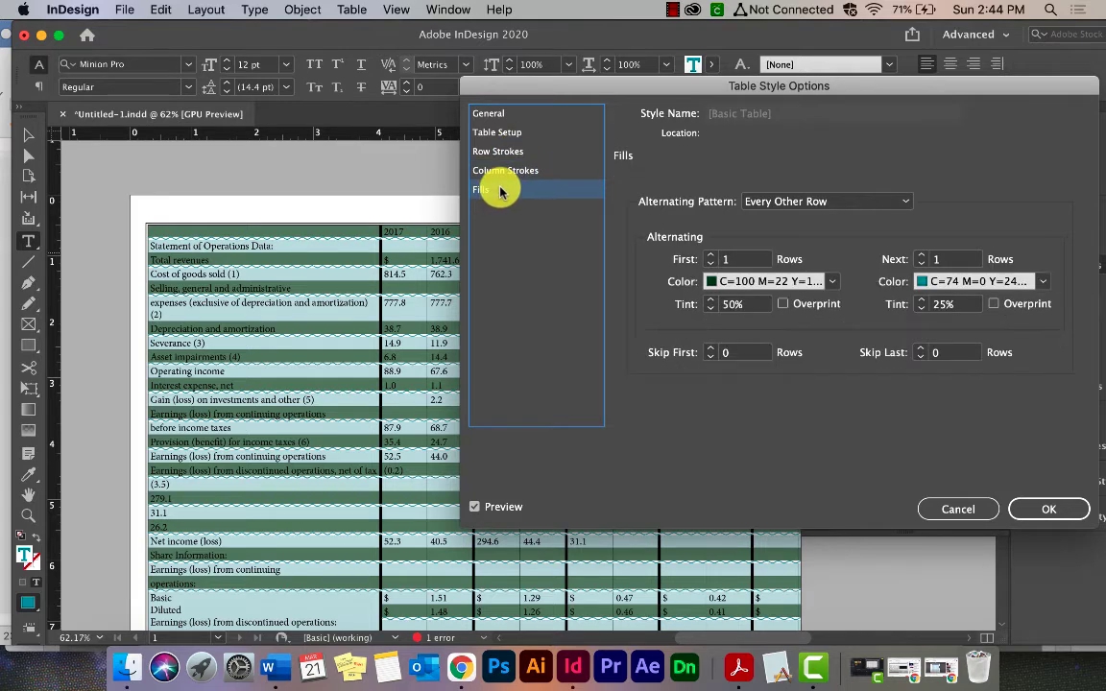
left_click(1054, 510)
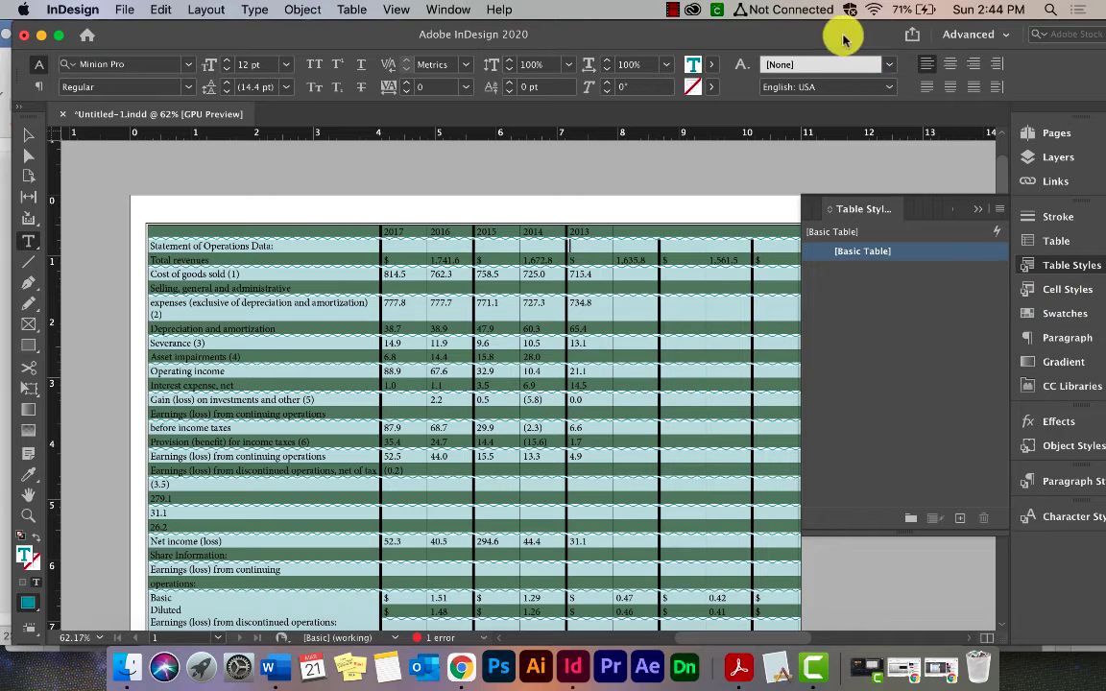
Step: Open the [Basic Paragraph] style for editing and place its options dialog so the table's year columns stay visible
left_click_drag(845, 37, 826, 36)
left_click(1086, 482)
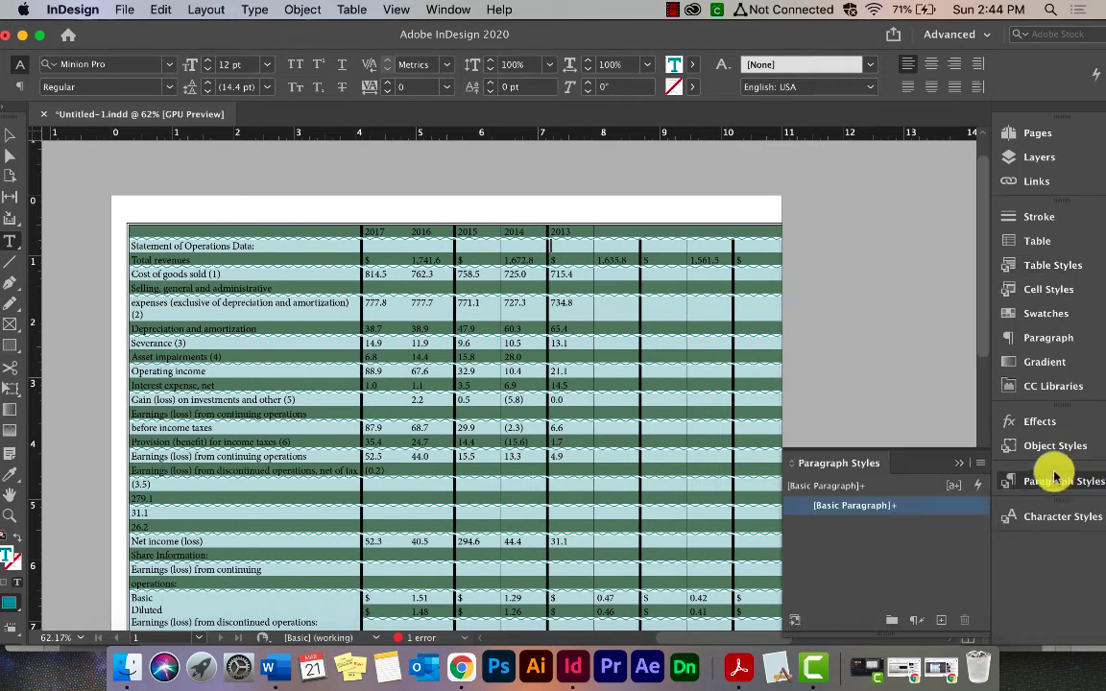
left_click_drag(929, 463, 917, 221)
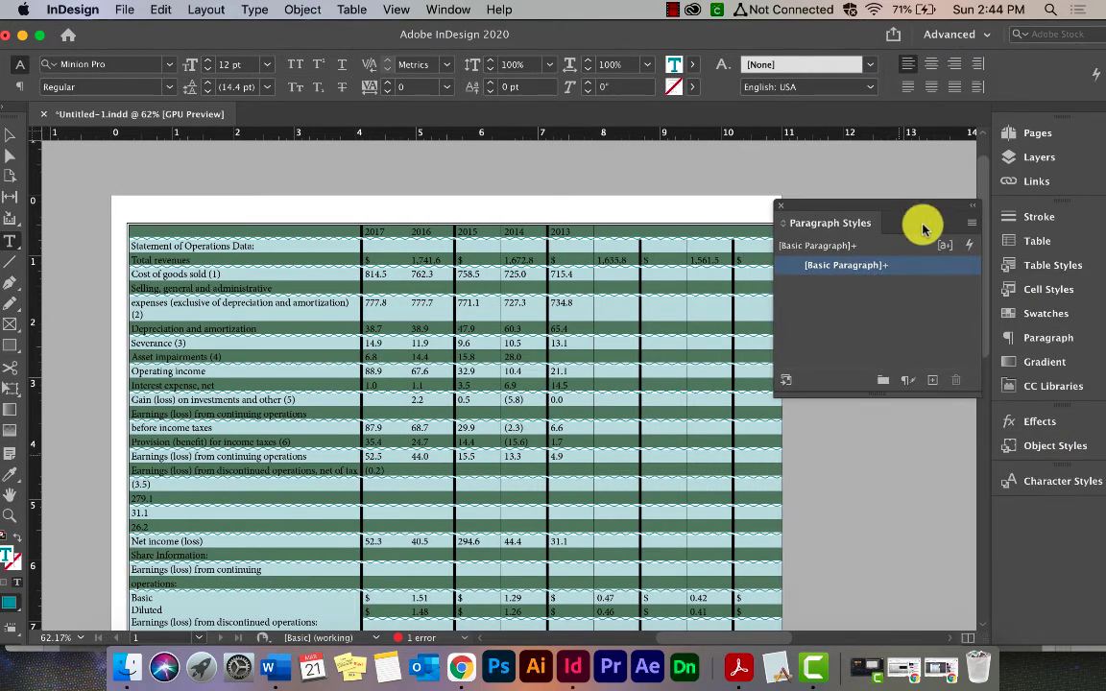
double_click(876, 268)
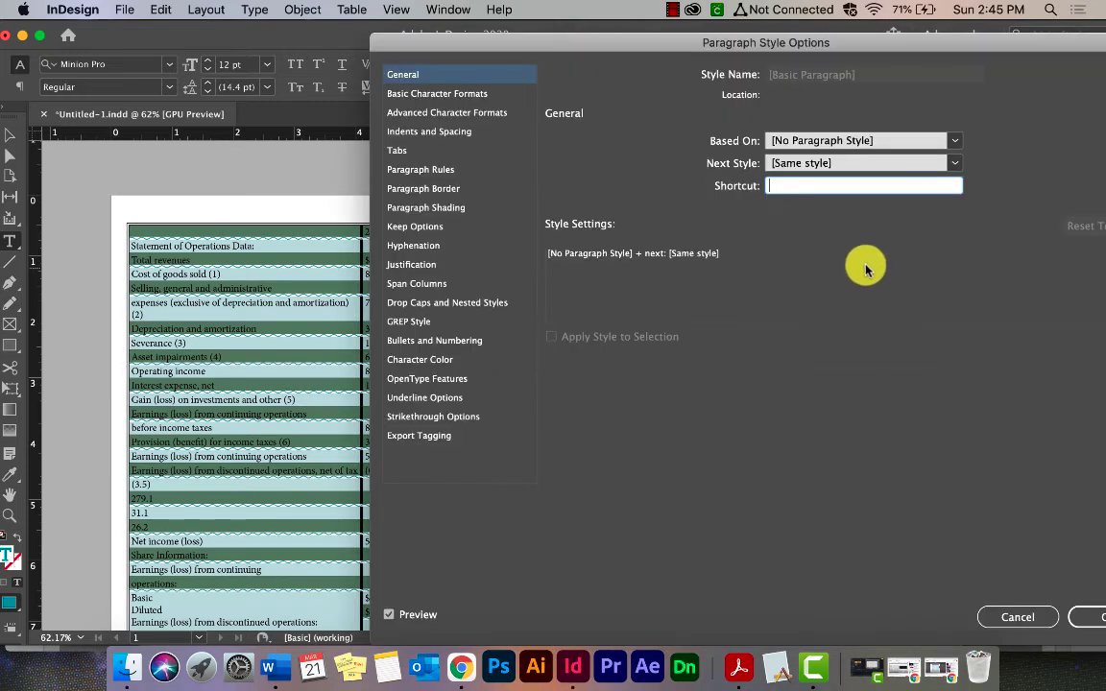
left_click_drag(422, 42, 710, 34)
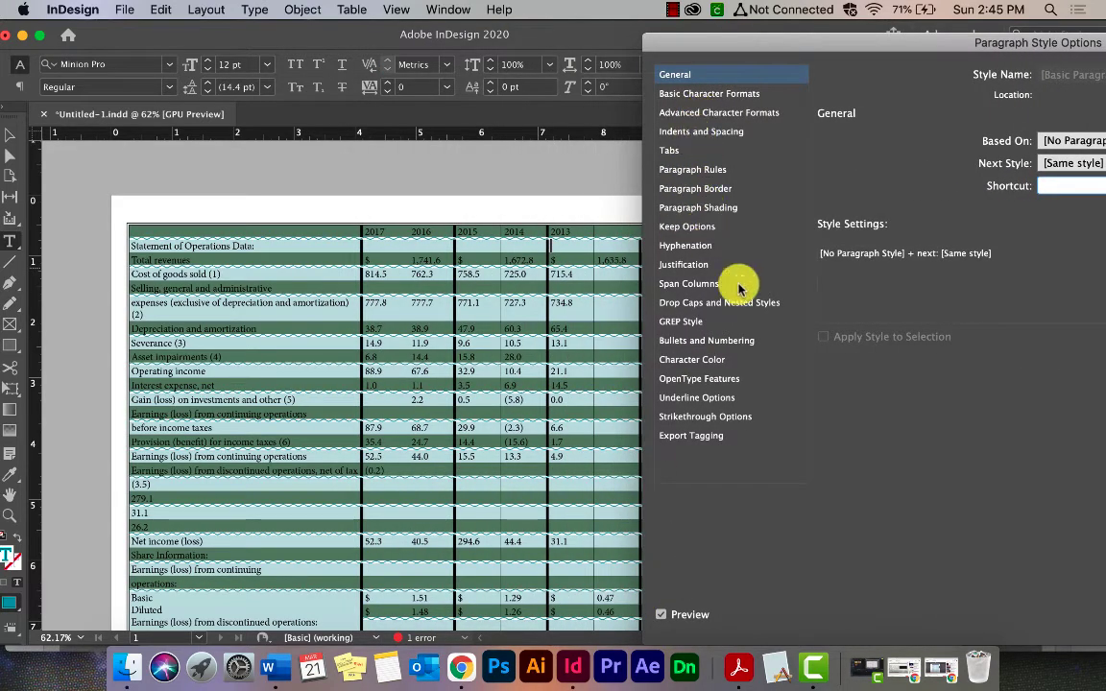
Step: Set the character color of the [Basic Paragraph] style to [Paper]
left_click(729, 362)
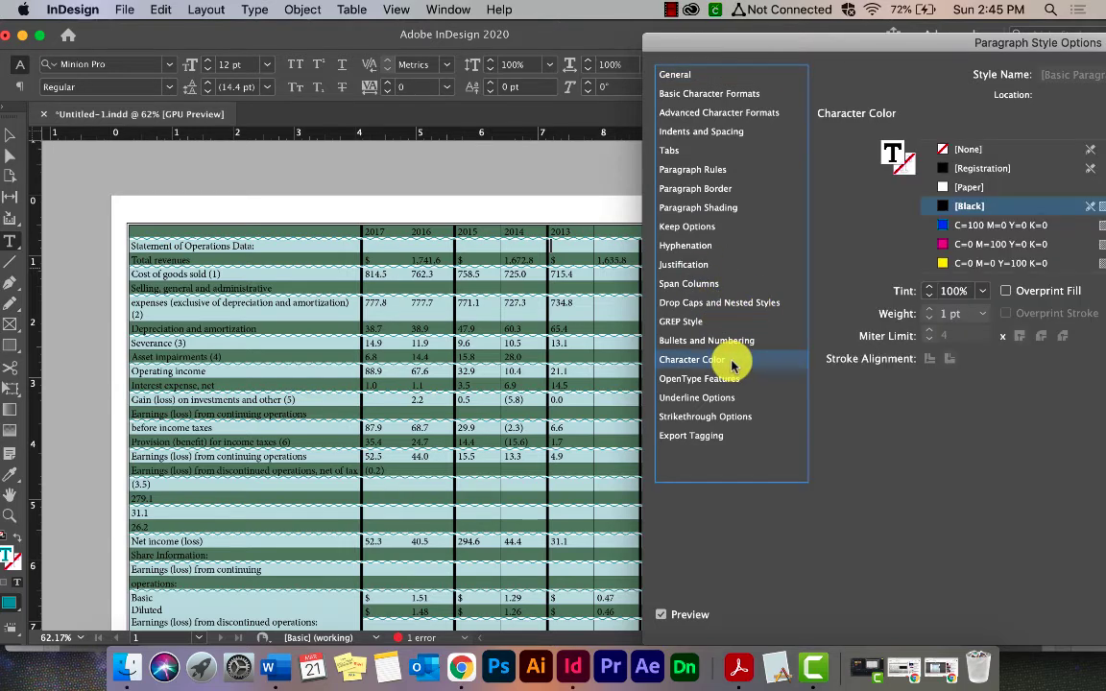
left_click_drag(957, 48, 827, 48)
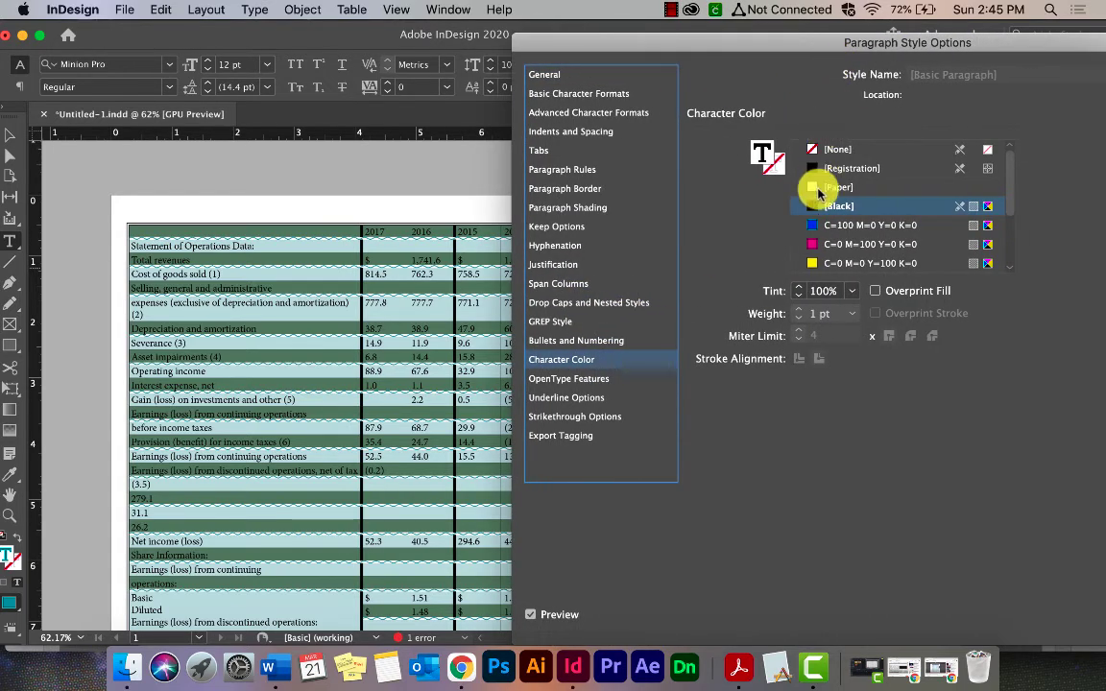
left_click(818, 188)
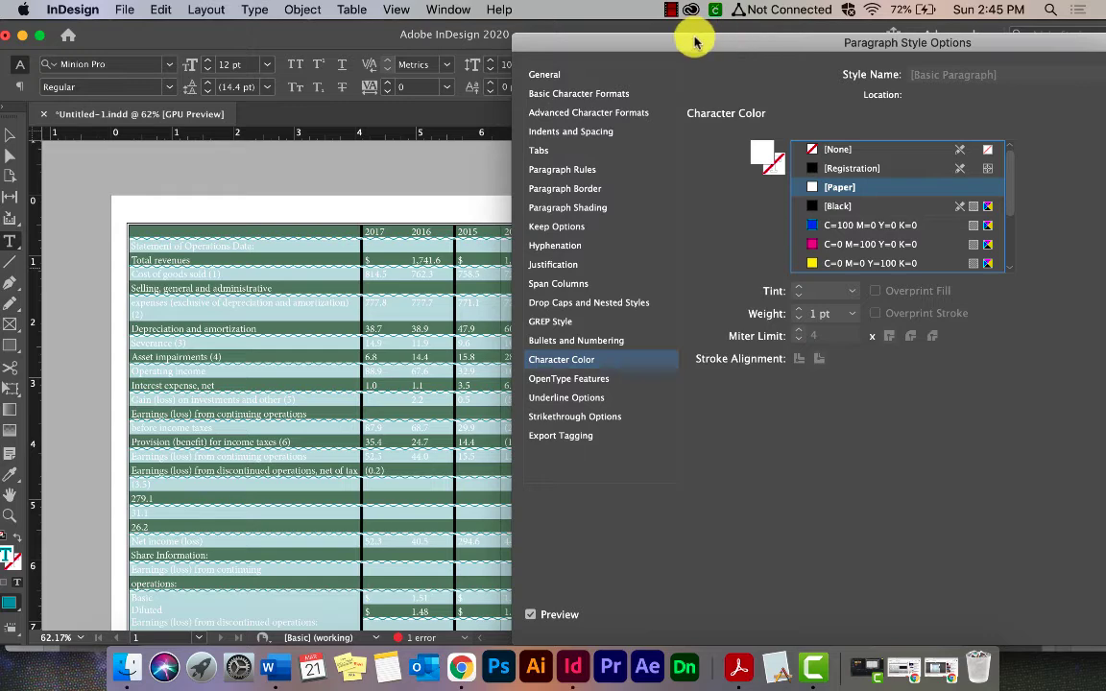
Step: Change the style's font family to Museo with the 500 font style
left_click(568, 96)
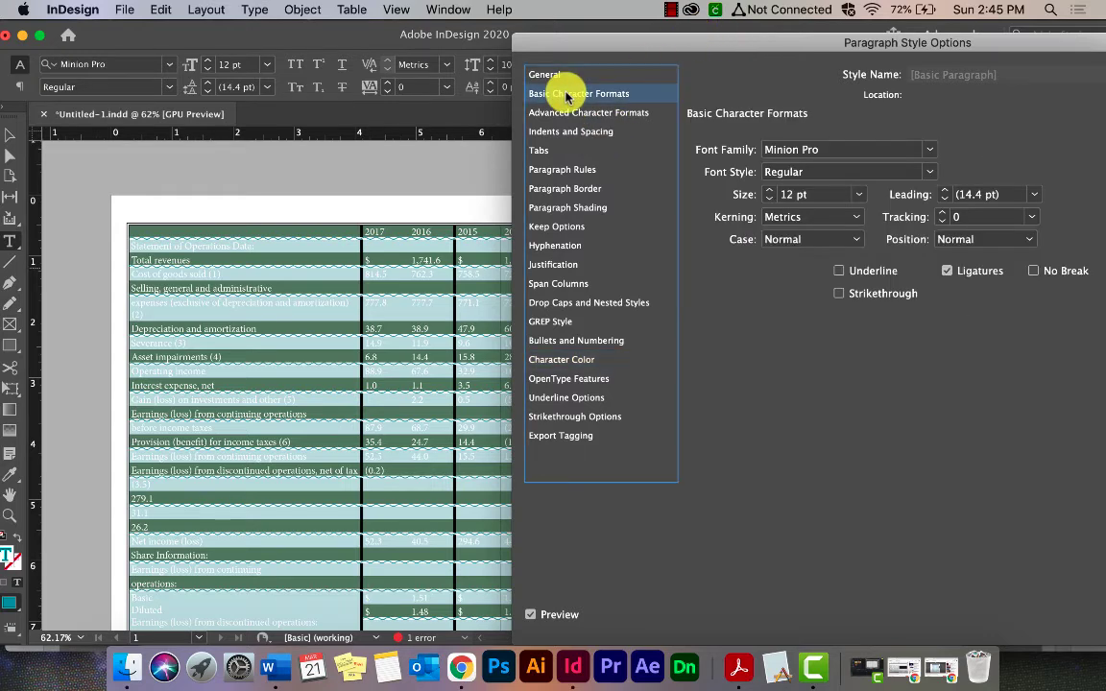
left_click(923, 150)
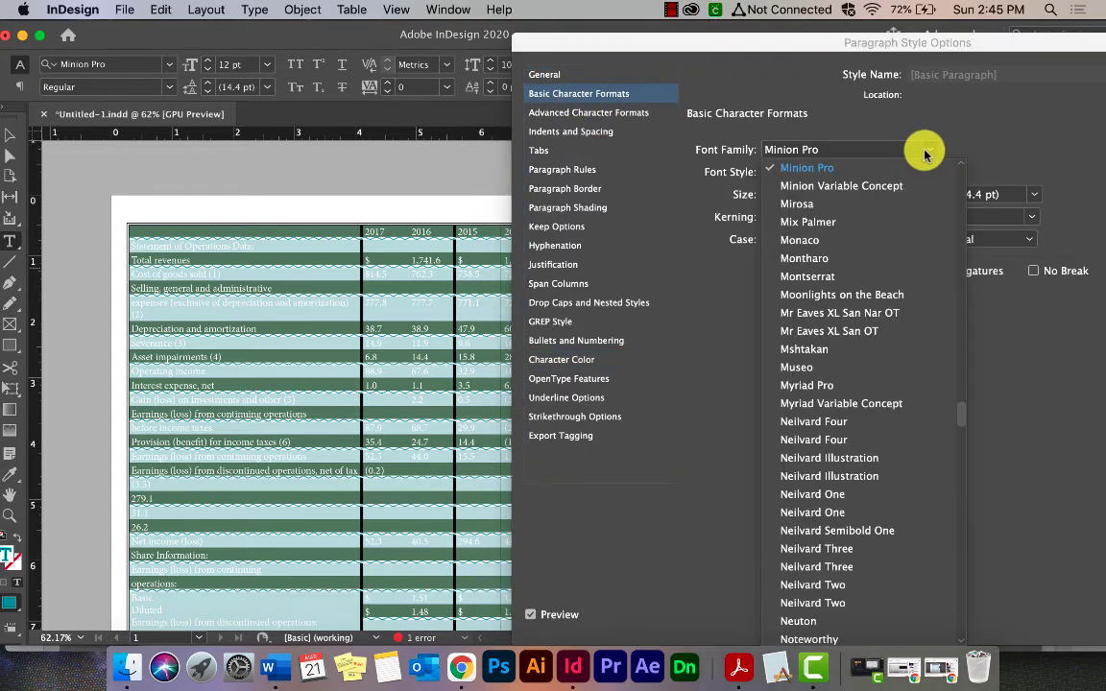
left_click(854, 369)
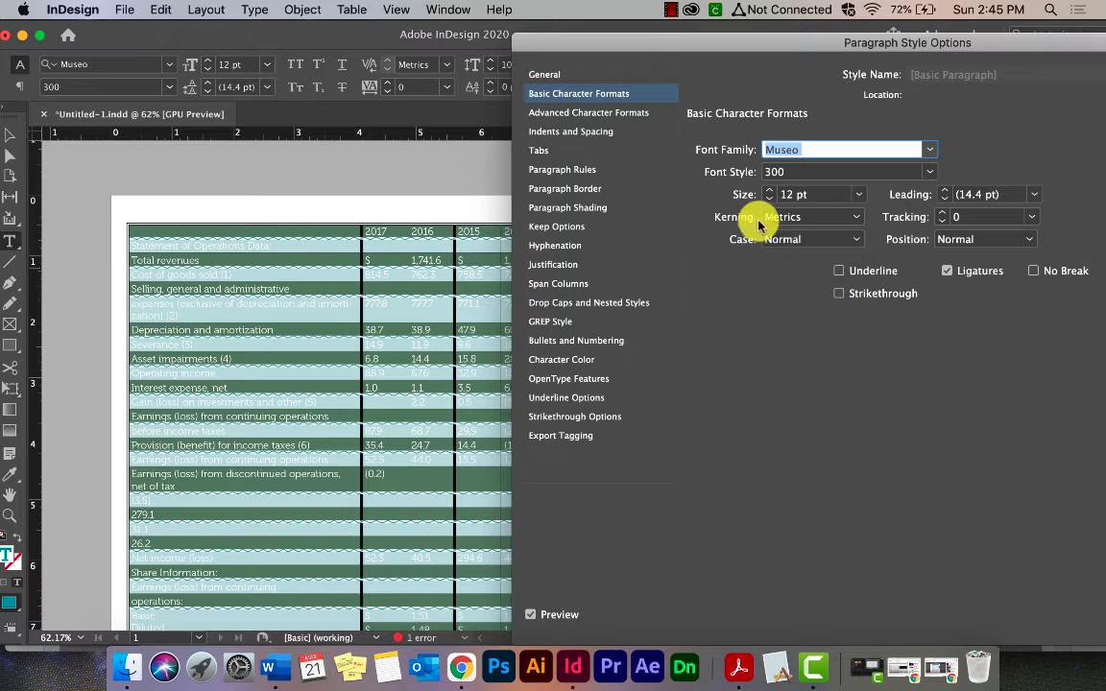
left_click(929, 172)
left_click(844, 207)
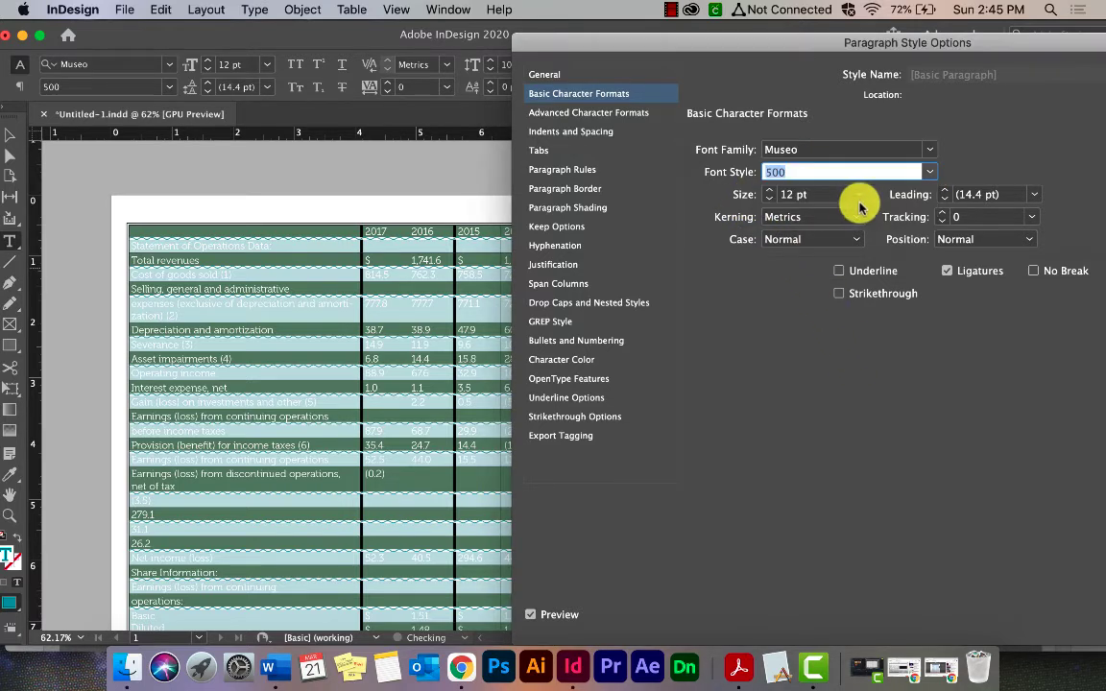
Step: Set the style's font size to 10 pt and apply the paragraph style changes
left_click(857, 195)
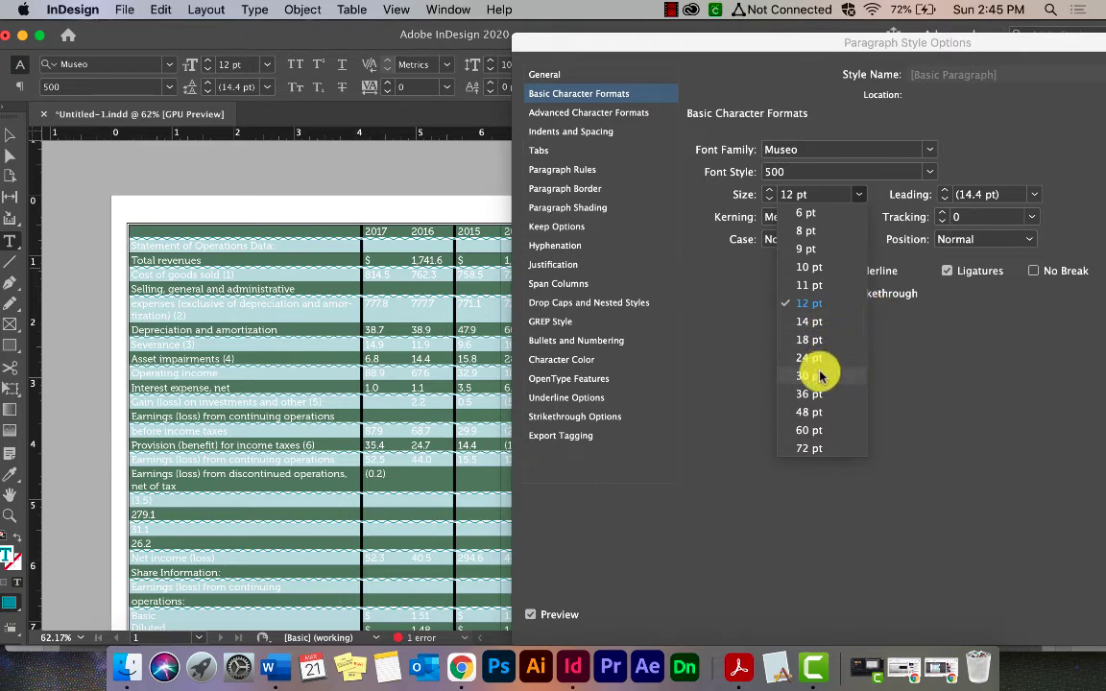
left_click(816, 376)
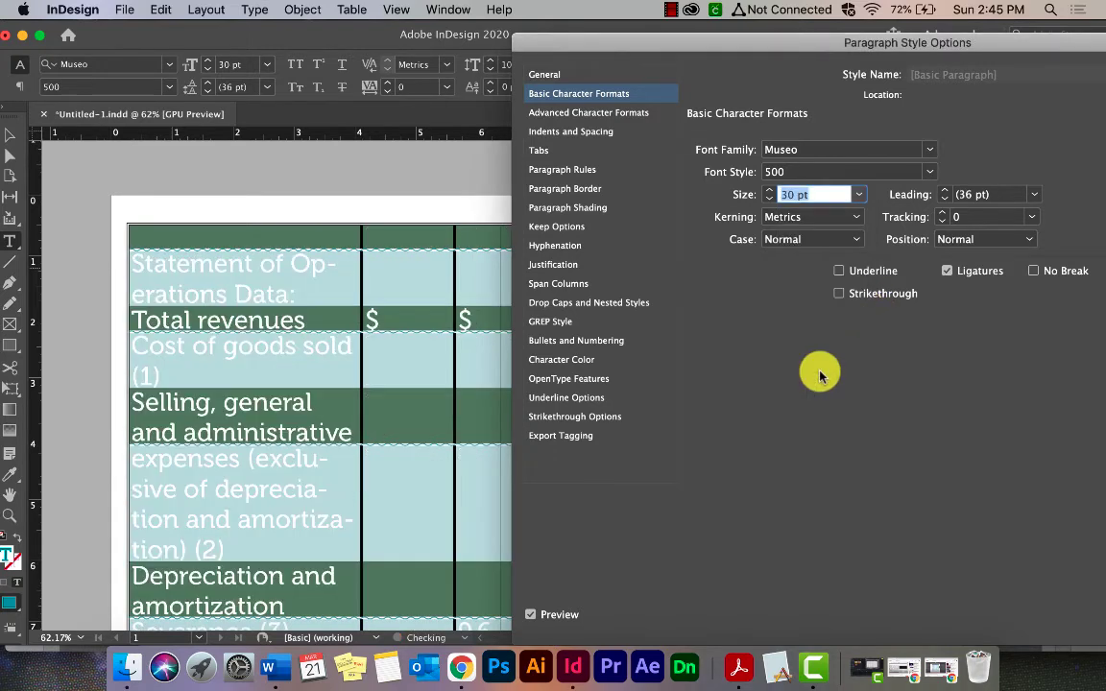
left_click(858, 195)
left_click(838, 267)
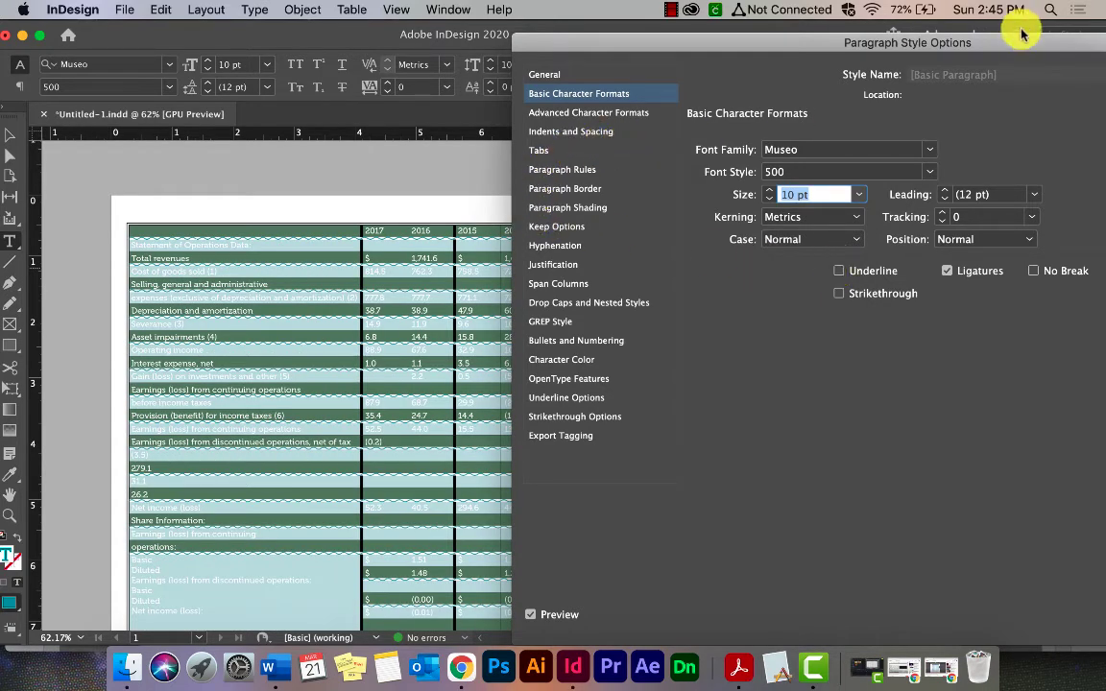
left_click_drag(921, 43, 777, 43)
left_click(1092, 616)
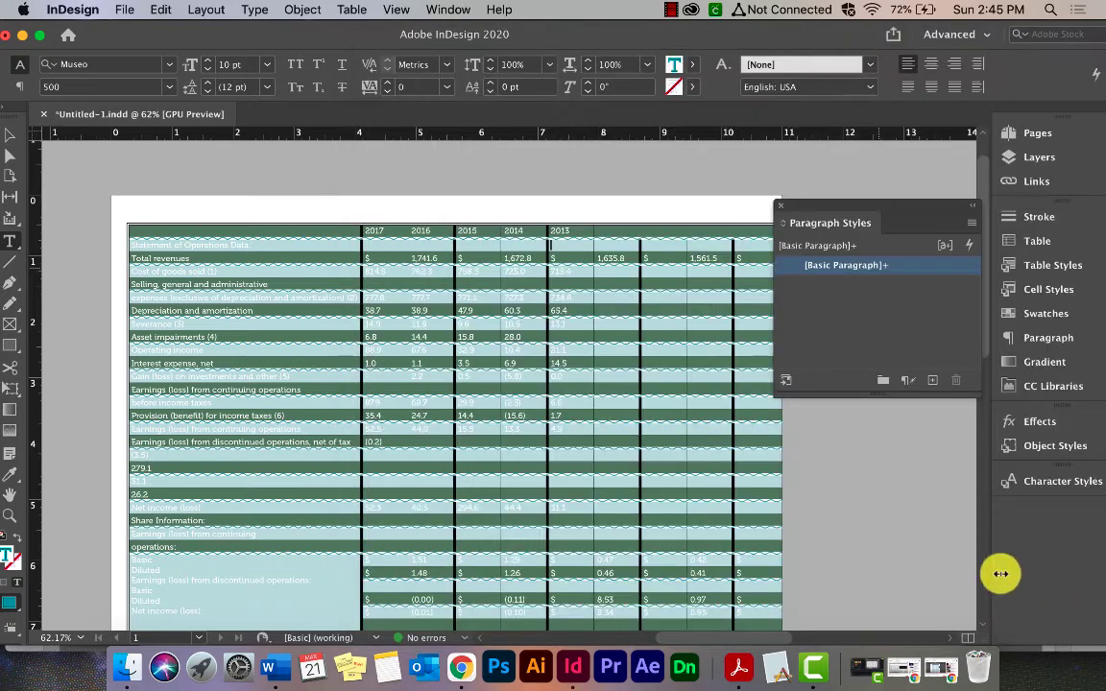
Step: Deselect the text, review the formatted table down to its last row, and dock the Paragraph Styles panel with the collapsed ones
left_click(18, 140)
left_click(90, 172)
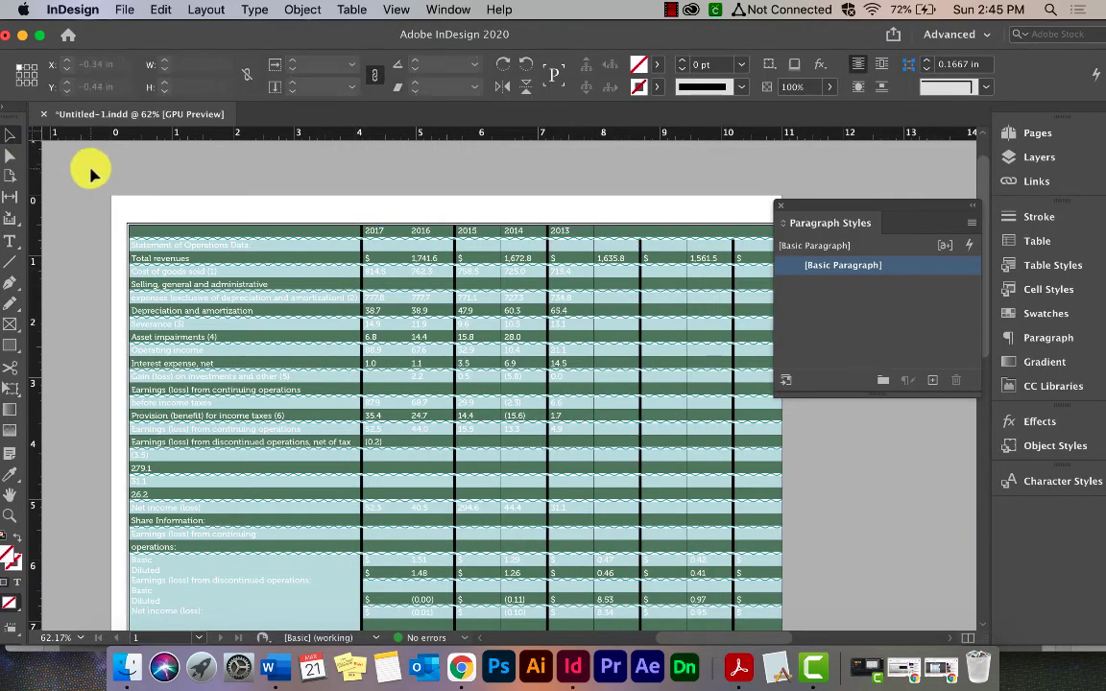
key("w")
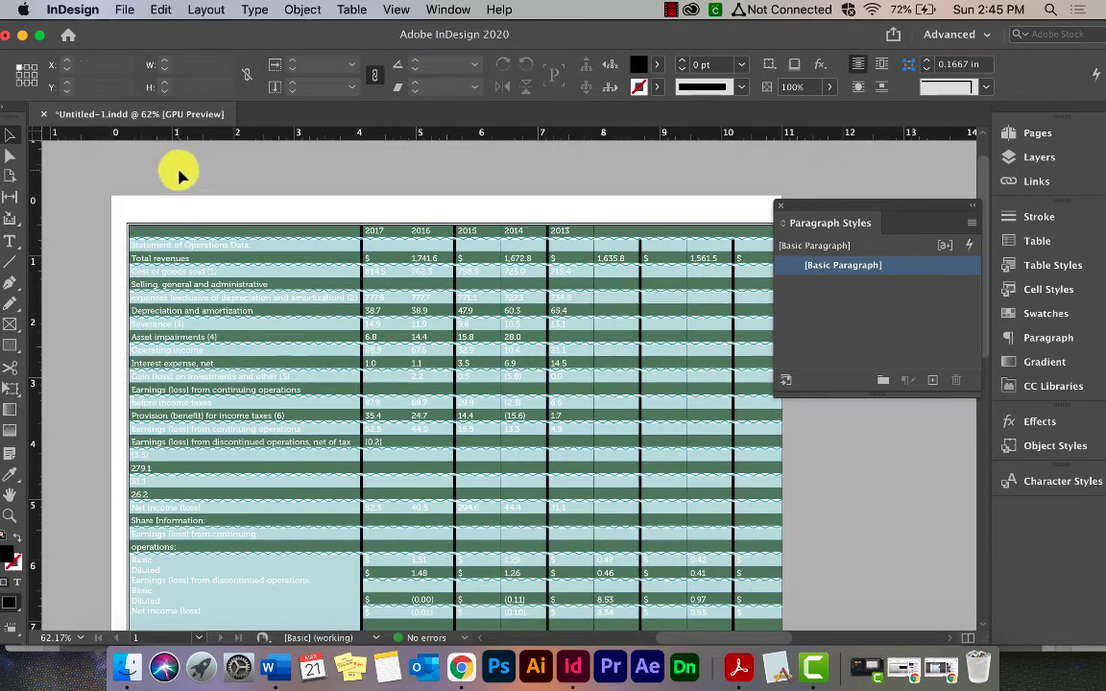
scroll(910, 543, "down", 3)
scroll(895, 540, "down", 5)
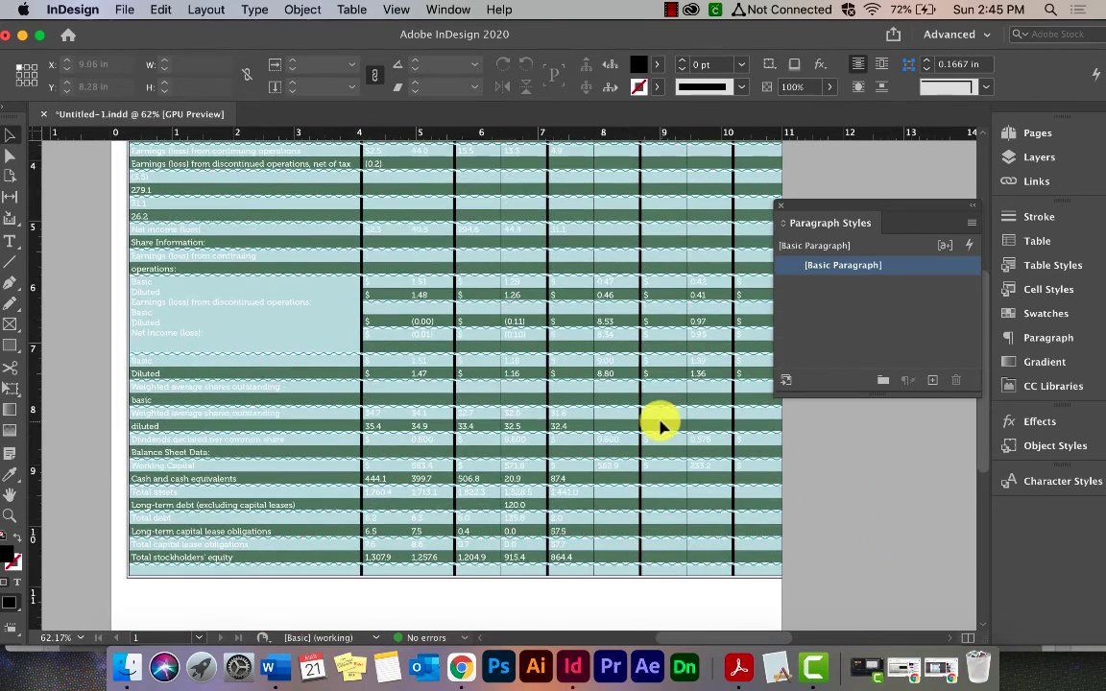
left_click_drag(950, 210, 1027, 215)
Step: Show the guides and narrow the whole table proportionally so all its columns fit within the page
key("w")
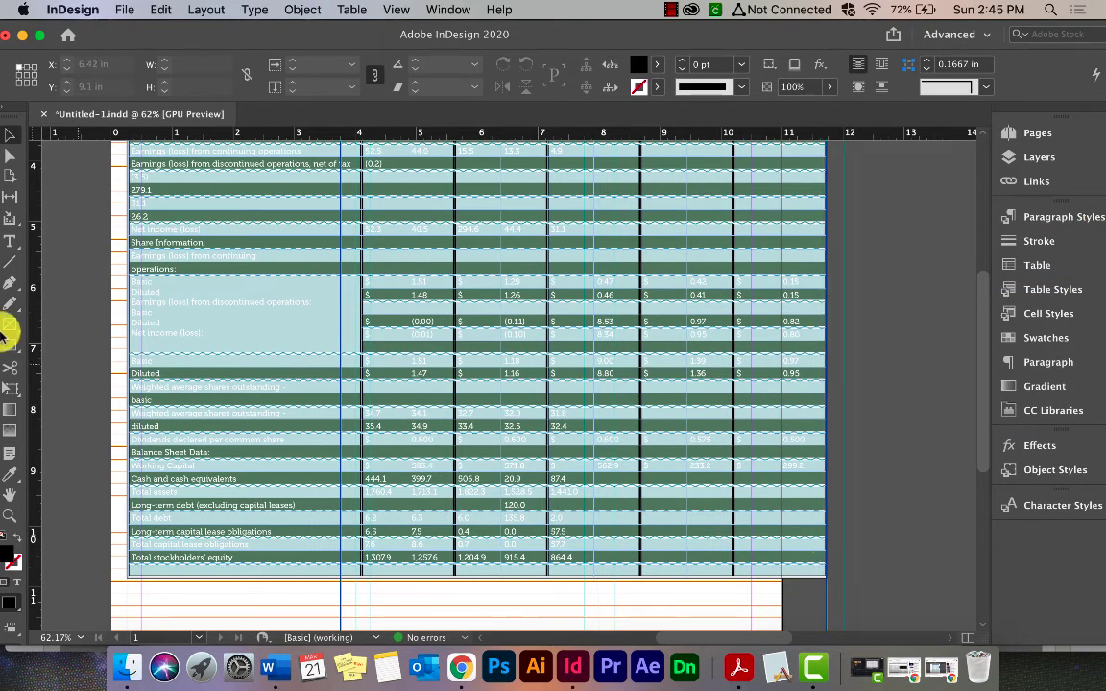
left_click(11, 240)
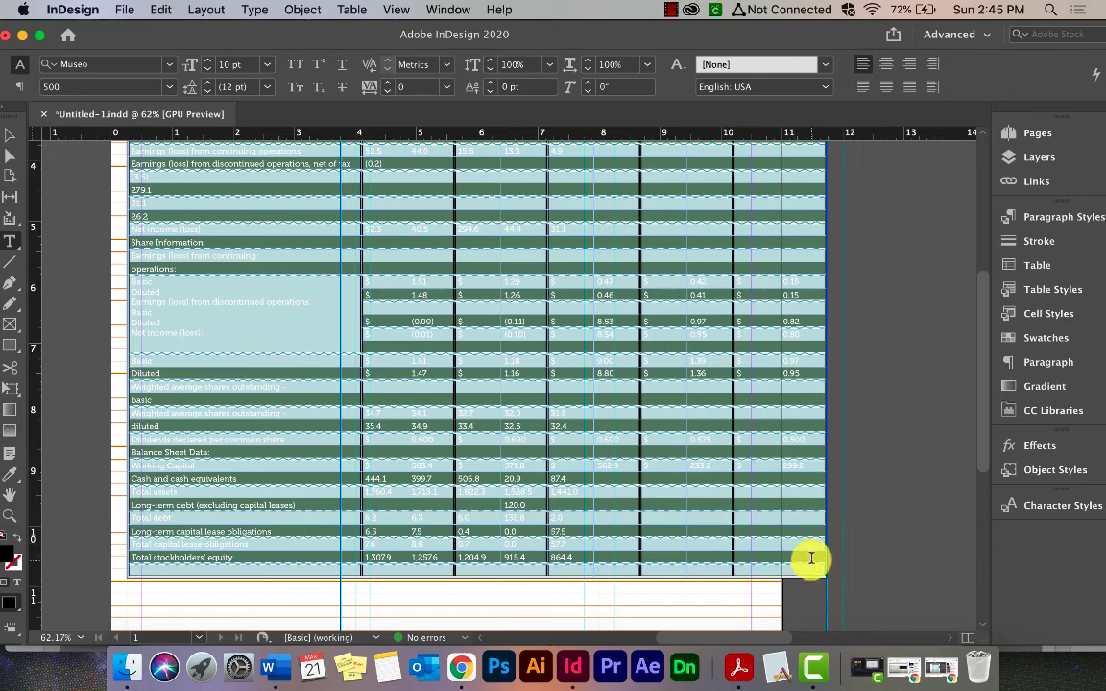
left_click_drag(821, 573, 710, 576)
scroll(666, 488, "up", 5)
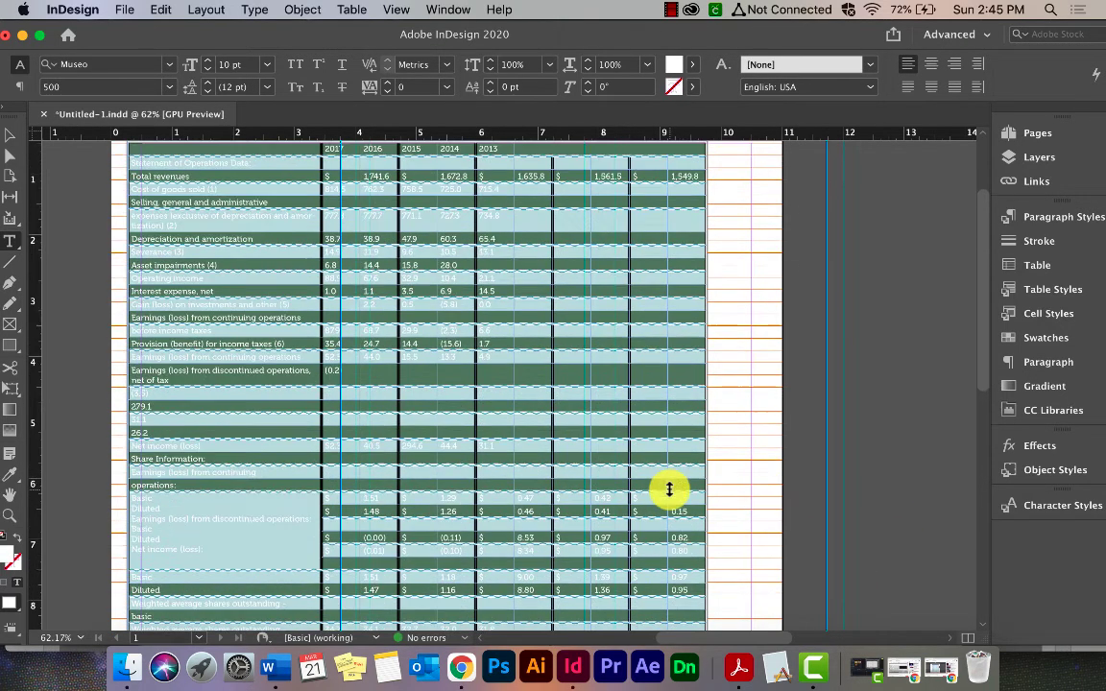
scroll(647, 255, "up", 3)
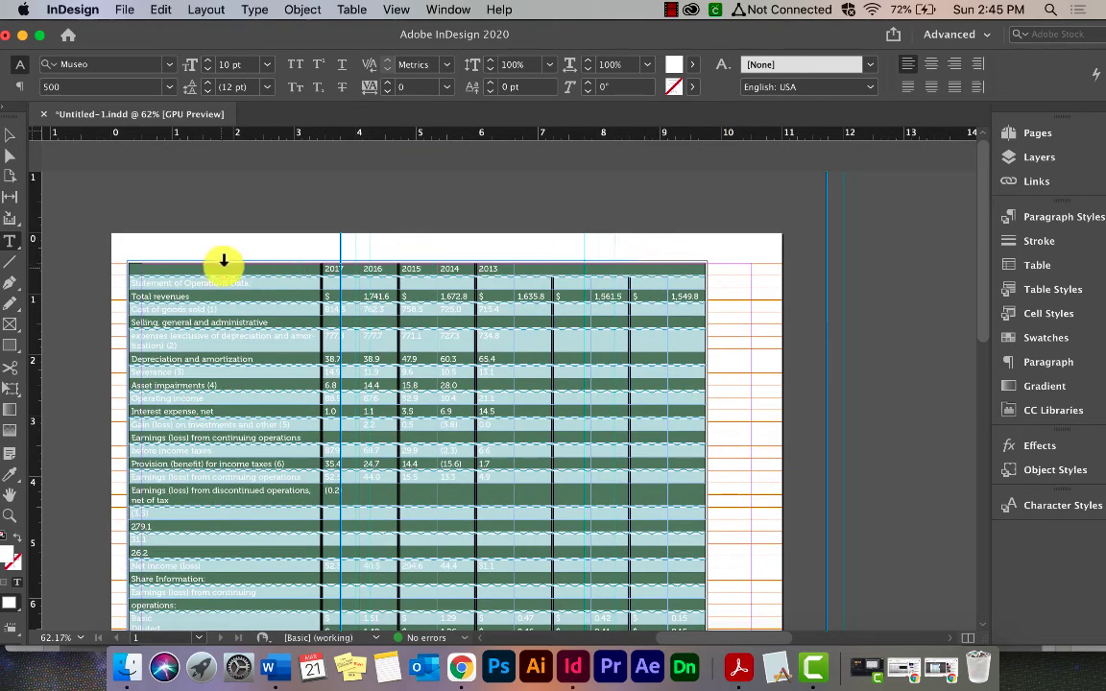
Step: Move the table's frame to about X 0.625 in, Y 0.4667 in, and hide the baseline grid
left_click(9, 134)
left_click_drag(395, 279, 422, 290)
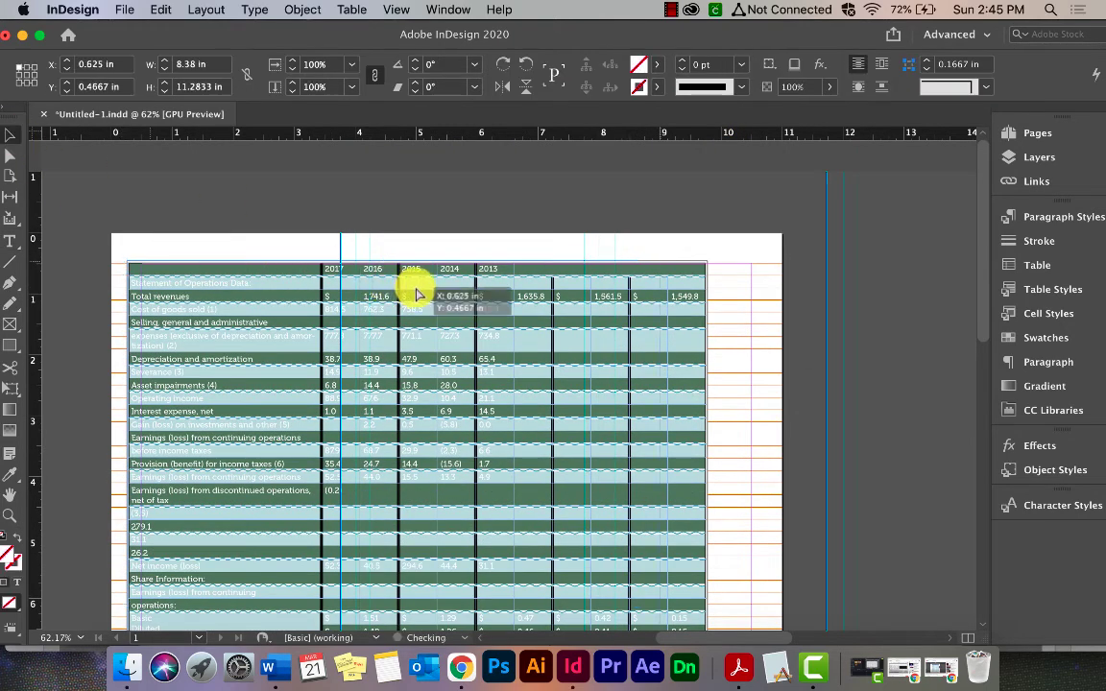
left_click(391, 9)
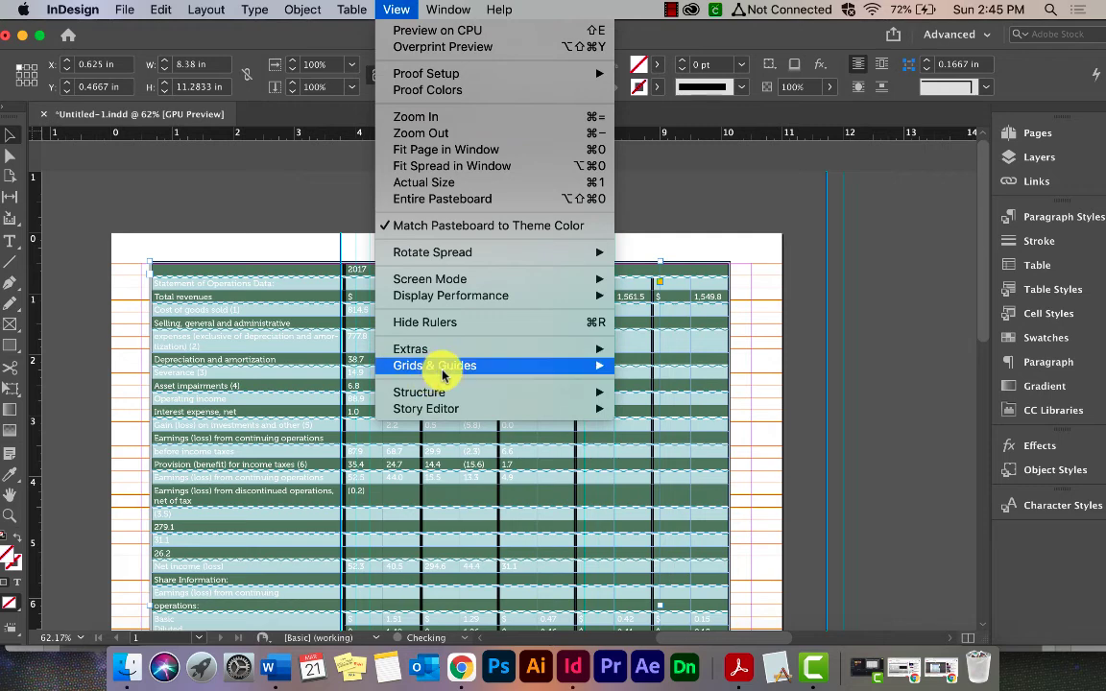
mouse_move(424, 365)
left_click(724, 475)
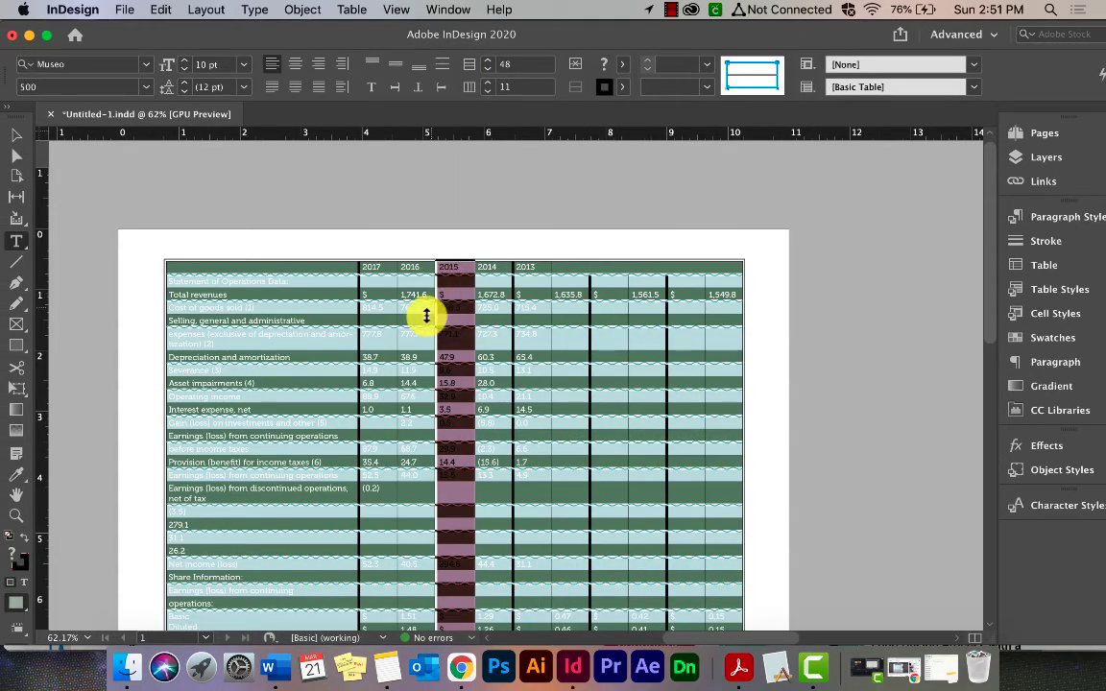
Step: Try selecting blocks of table cells, and enlarge the year header row to about 0.6 in high
left_click(402, 343)
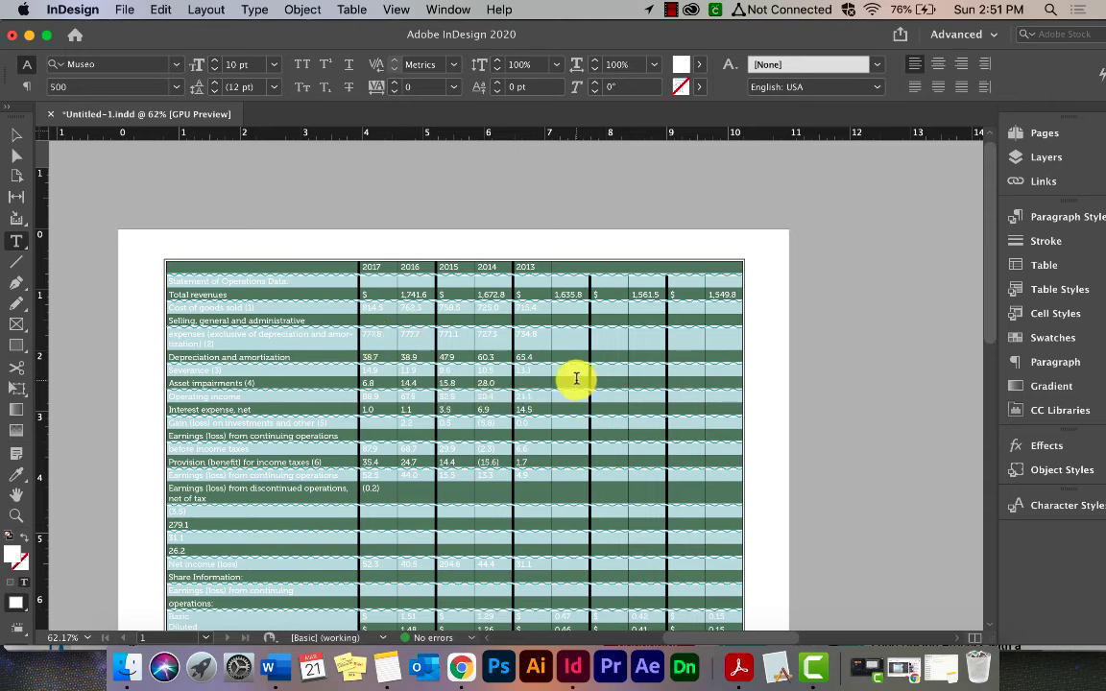
left_click_drag(464, 355, 476, 437)
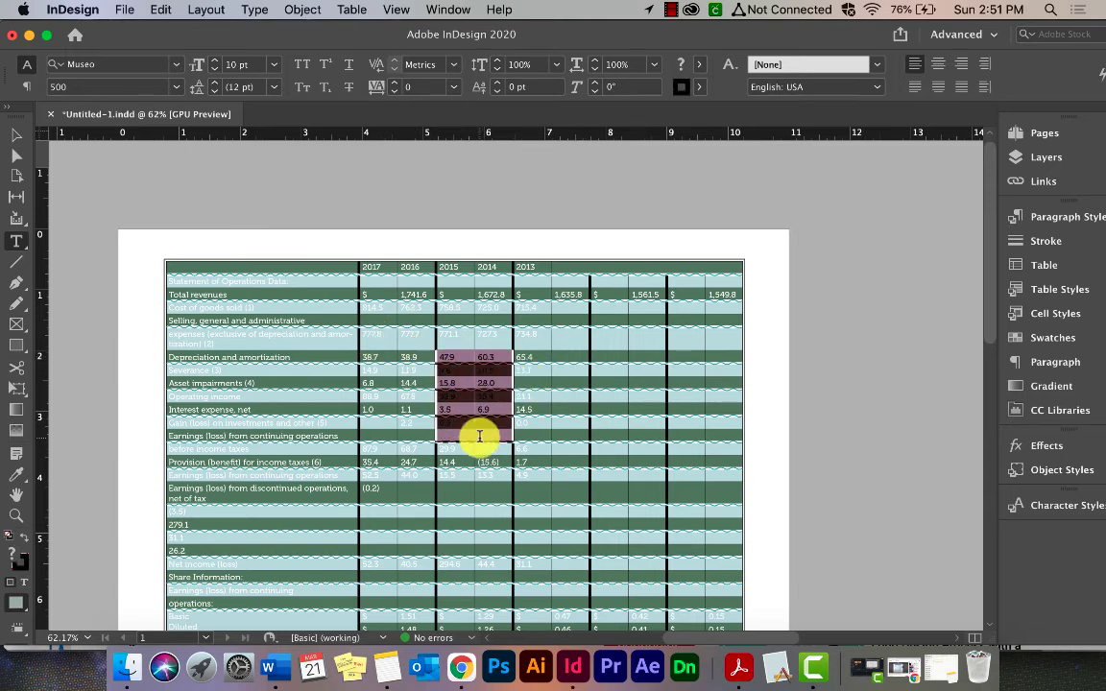
left_click_drag(480, 266, 263, 317)
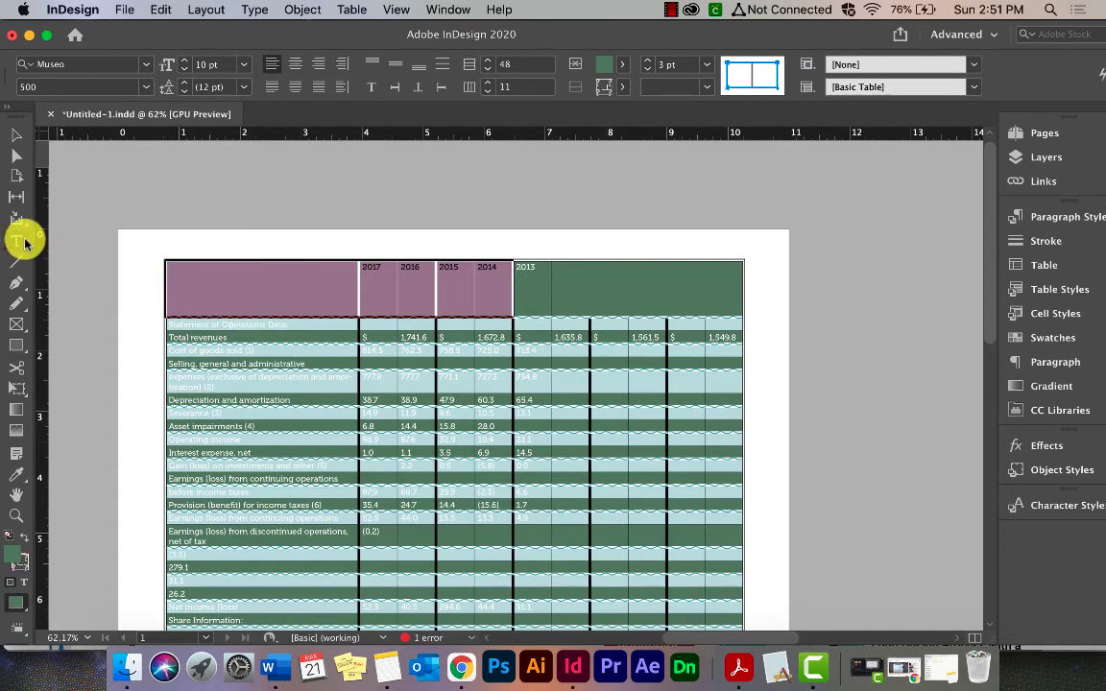
left_click(276, 304)
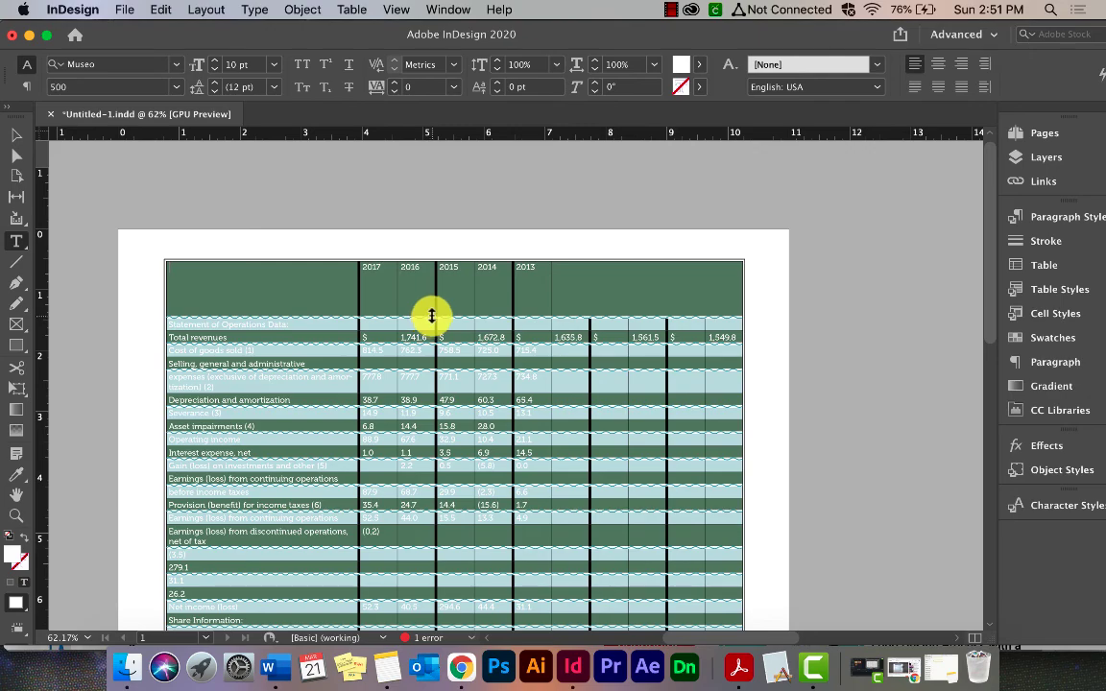
left_click_drag(432, 315, 432, 293)
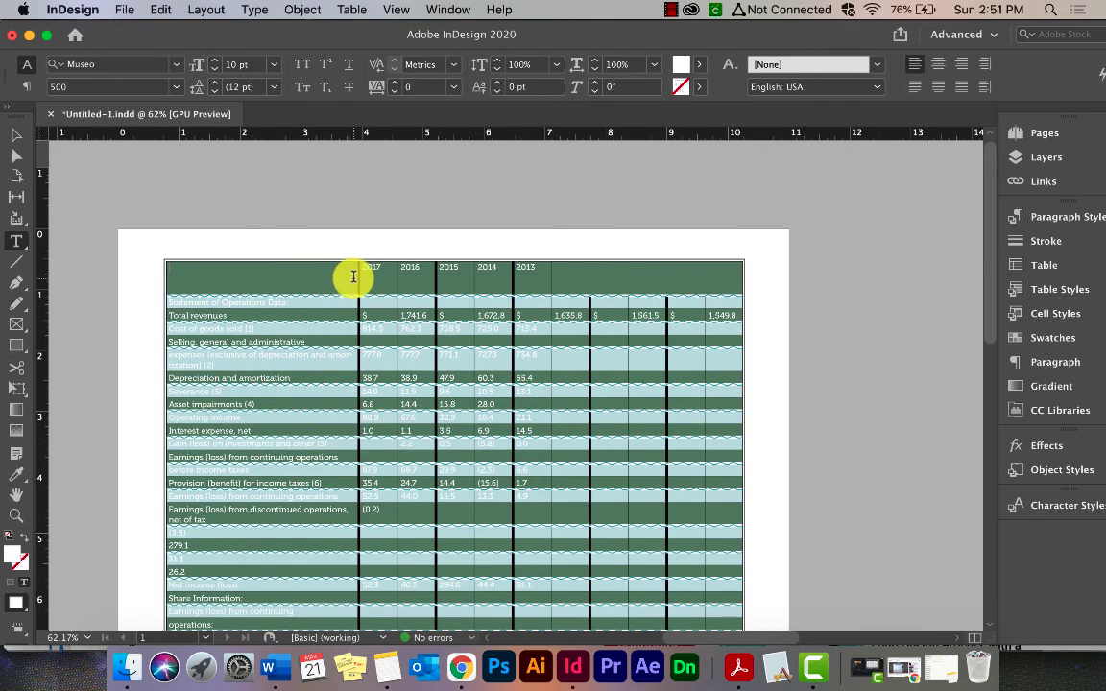
Step: Narrow the row-label column to about 2.5 in and make the Total revenues row slightly taller
scroll(353, 276, "up", 5)
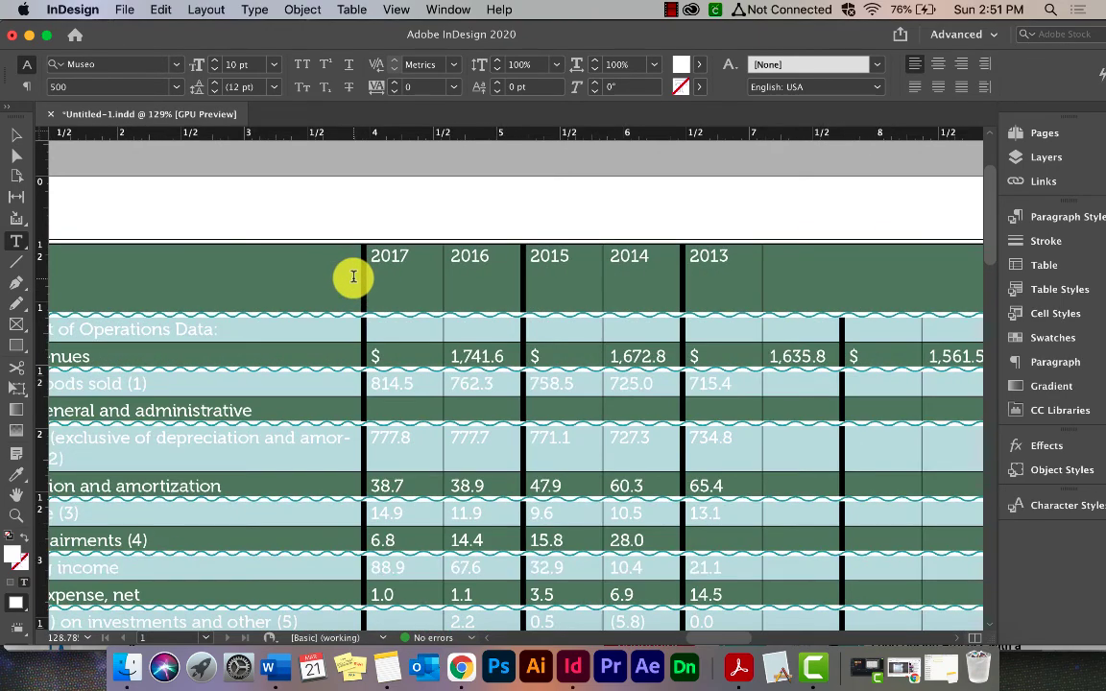
left_click_drag(361, 275, 284, 262)
scroll(284, 262, "left", 4)
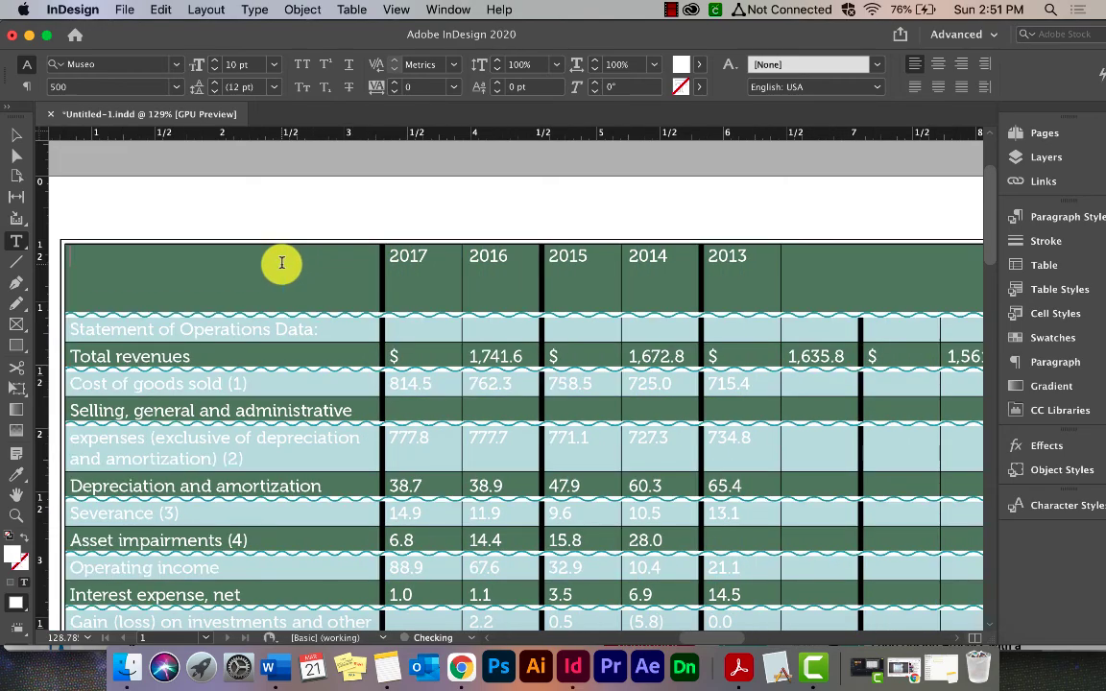
left_click_drag(333, 371, 371, 377)
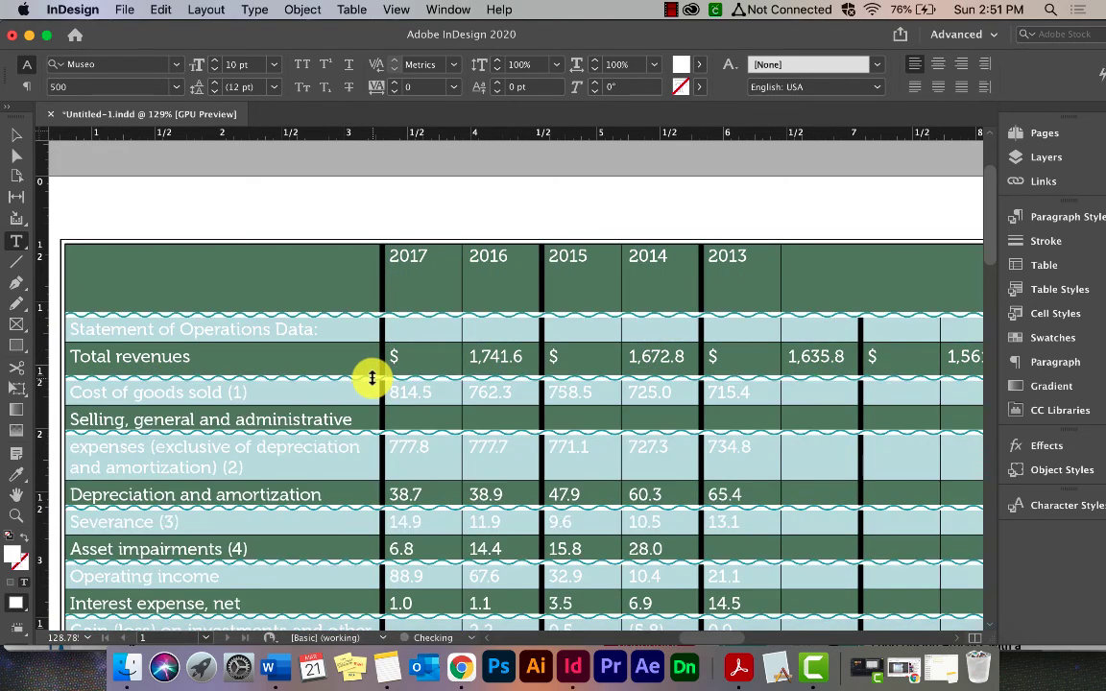
Step: Deselect the table's frame and switch from preview to the normal view with guides
key("super+0")
scroll(485, 330, "up", 5)
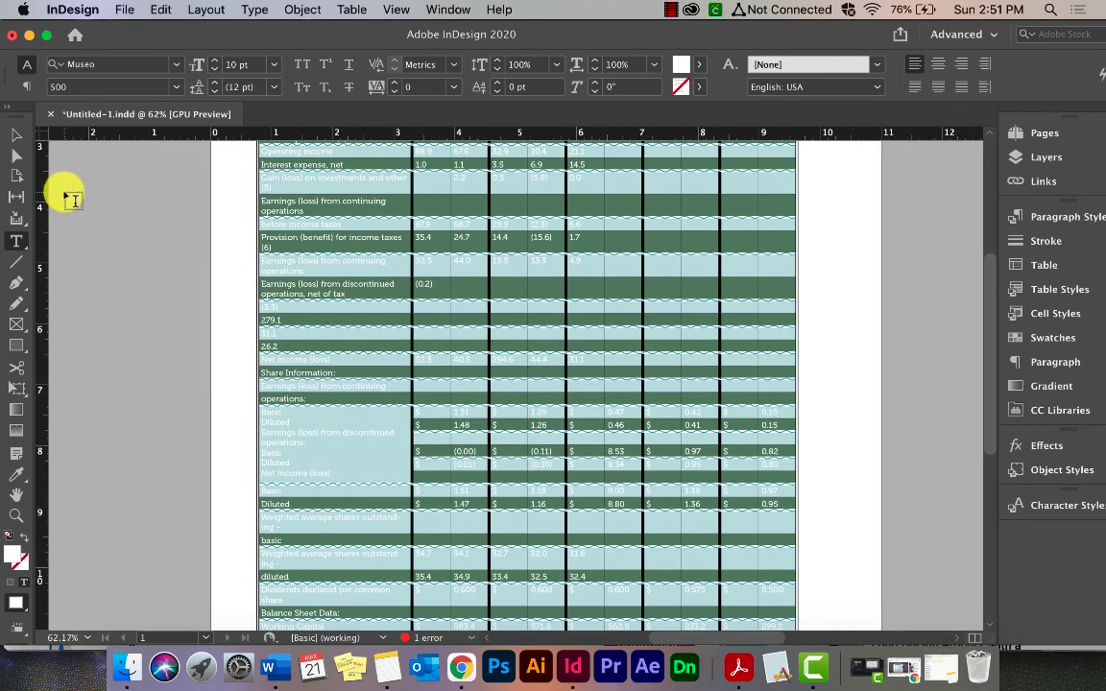
left_click(16, 134)
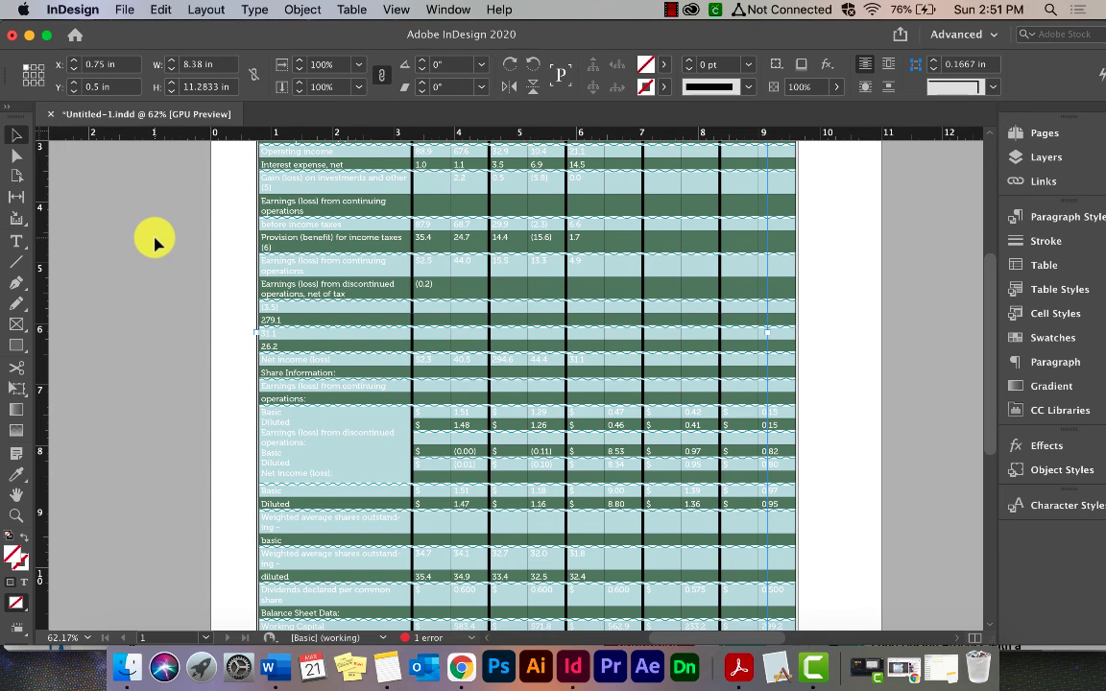
left_click(156, 242)
key("w")
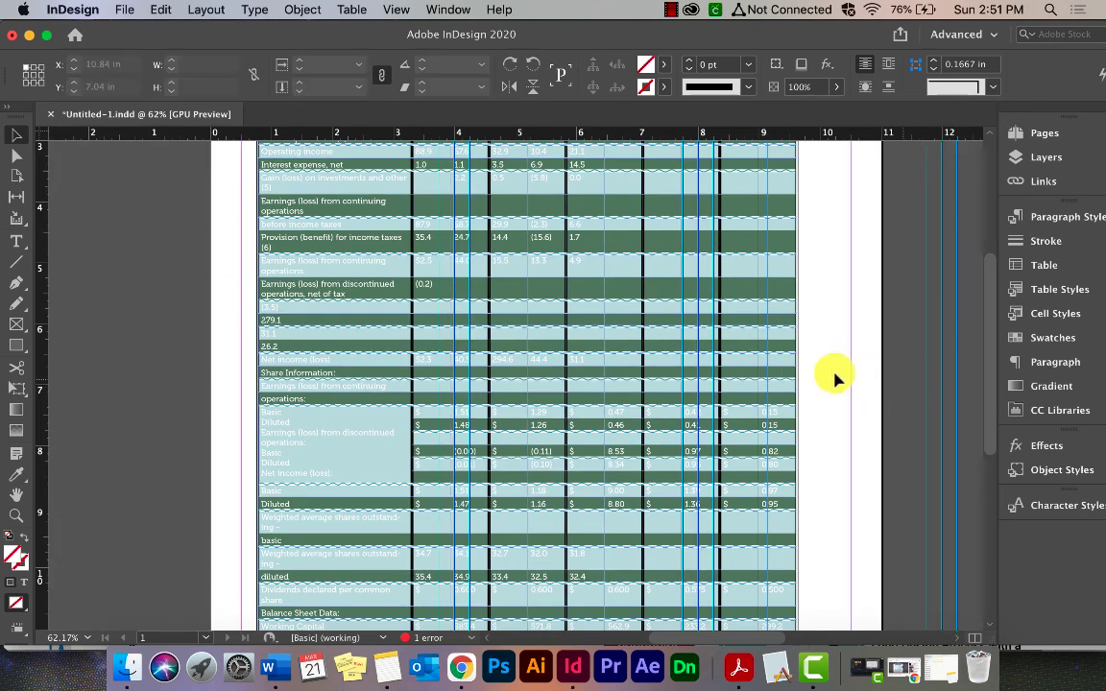